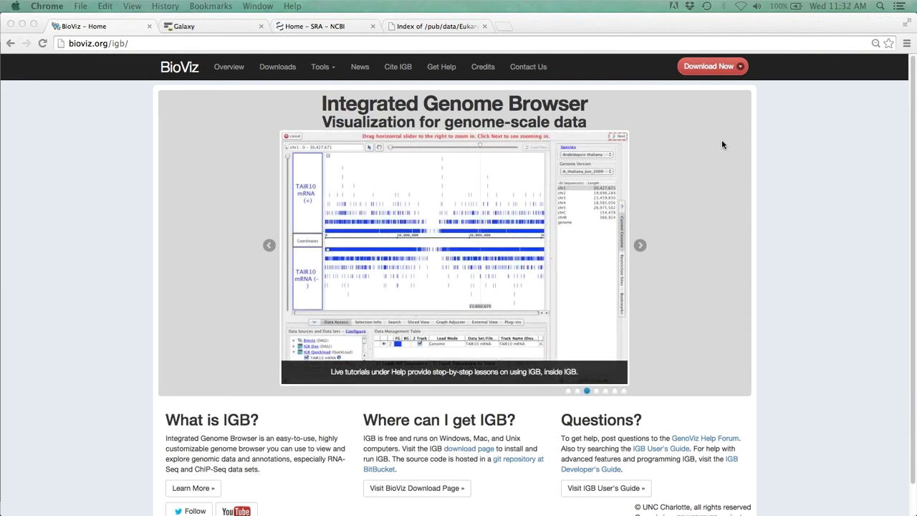
Search the NCBI Sequence Read Archive for "salt rice rna-seq".
{"action": "left_click", "coordinate": [204, 29]}
{"action": "left_click", "coordinate": [168, 43]}
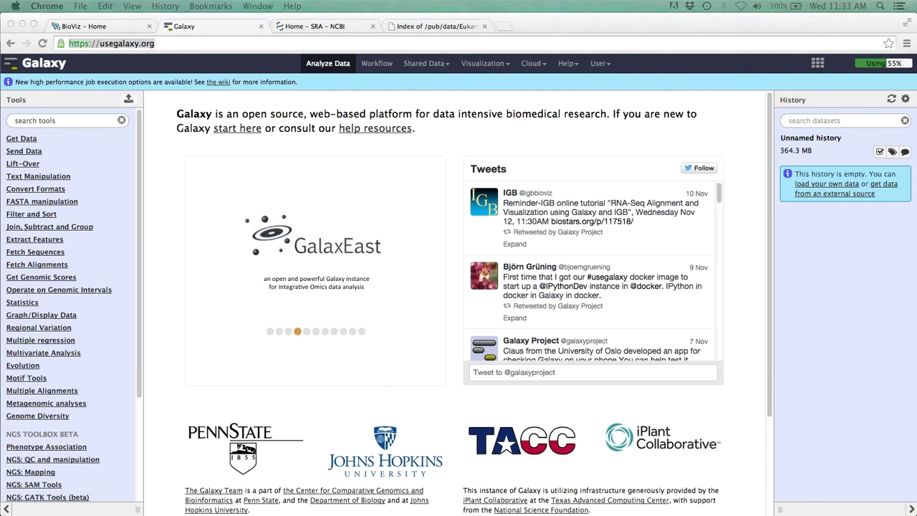
{"action": "left_click", "coordinate": [306, 27]}
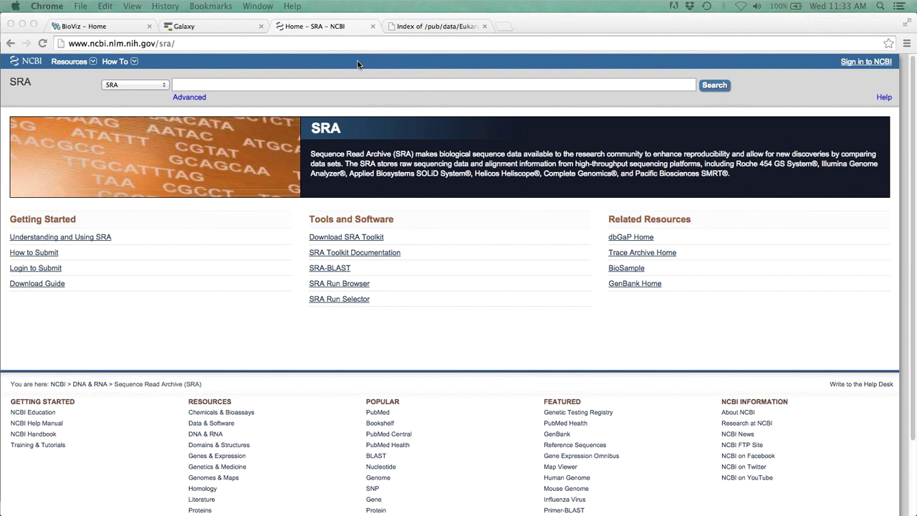
{"action": "left_click", "coordinate": [330, 86]}
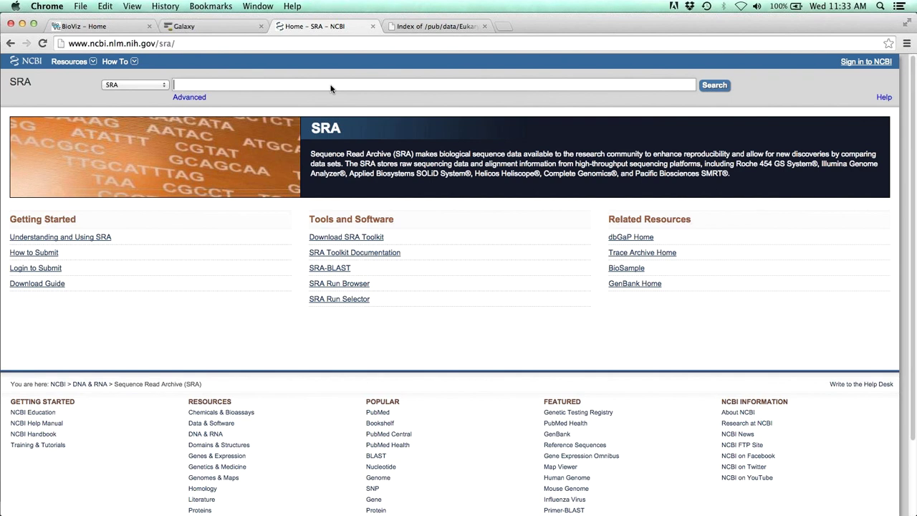
{"action": "type", "text": "salt rice rna-seq"}
{"action": "key", "text": "Return"}
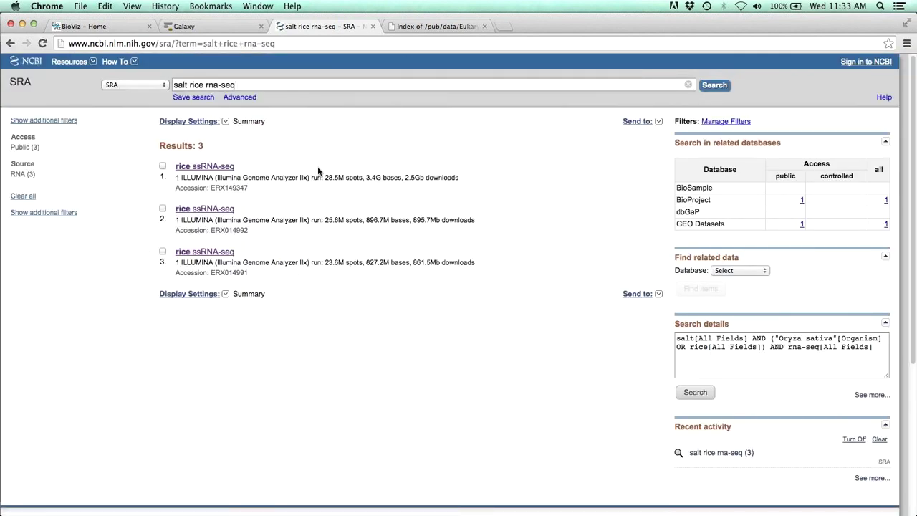
Open the rice ssRNA-seq record ERX149347, expand its study, sample and library details, and examine the growth condition and construction protocol.
{"action": "left_click", "coordinate": [223, 171]}
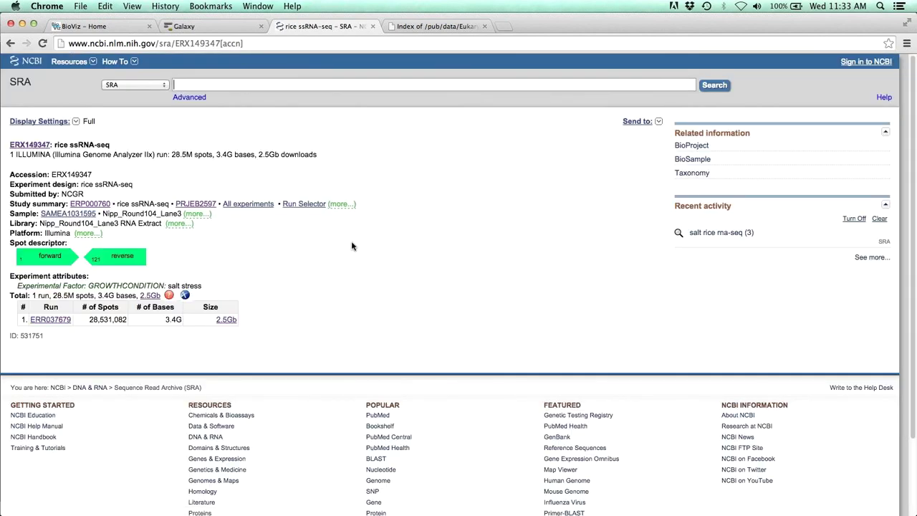
{"action": "left_click", "coordinate": [342, 204]}
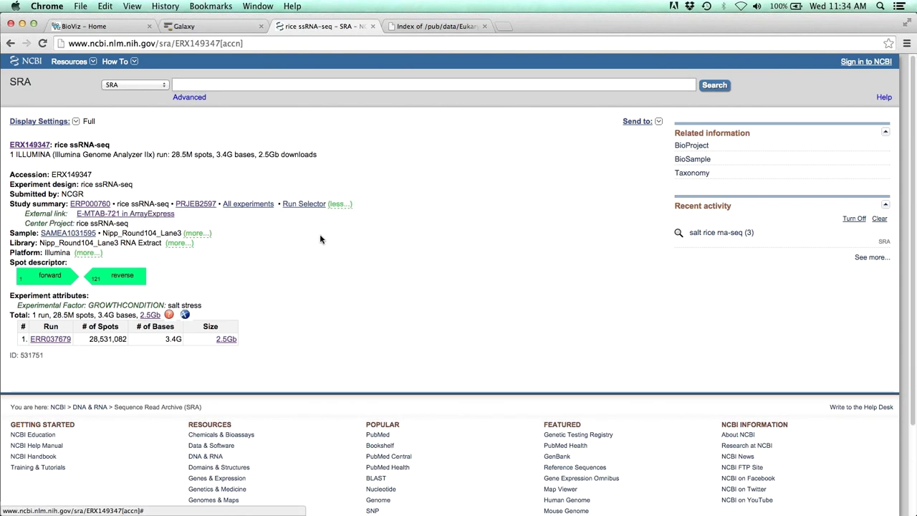
{"action": "left_click", "coordinate": [198, 234]}
{"action": "left_click", "coordinate": [178, 311]}
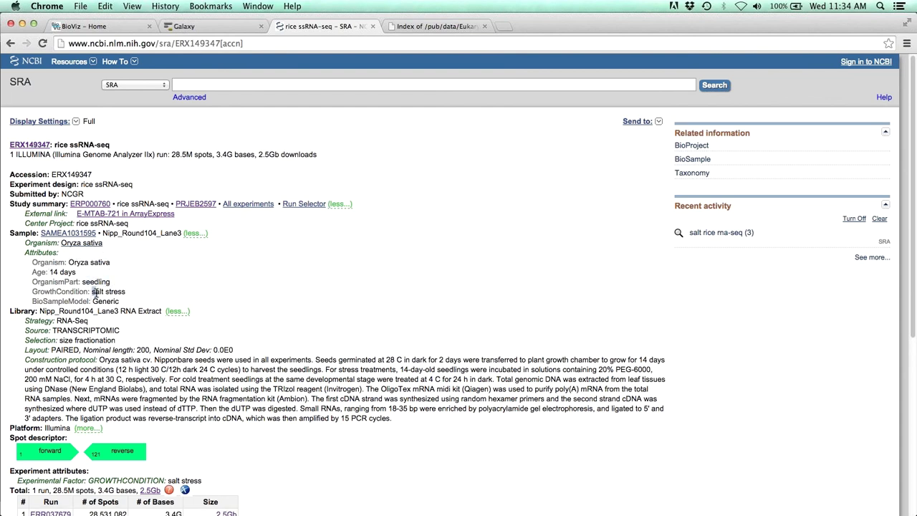
{"action": "left_click_drag", "start_coordinate": [104, 294], "coordinate": [128, 292]}
{"action": "left_click_drag", "start_coordinate": [100, 360], "coordinate": [396, 422]}
{"action": "left_click", "coordinate": [394, 381]}
Copy the accession number ERX149347 from the experiment record.
{"action": "left_click_drag", "start_coordinate": [54, 174], "coordinate": [91, 174]}
{"action": "left_click", "coordinate": [64, 174]}
{"action": "right_click", "coordinate": [83, 178]}
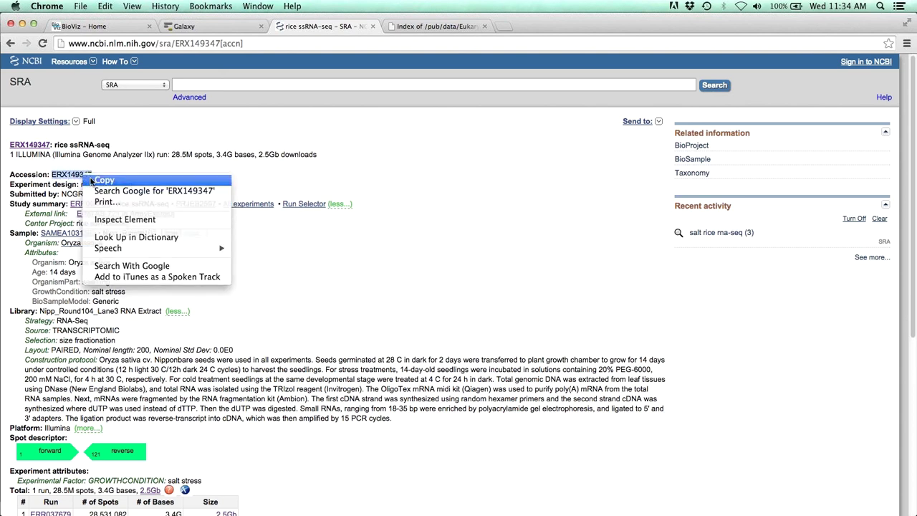
{"action": "left_click", "coordinate": [93, 180]}
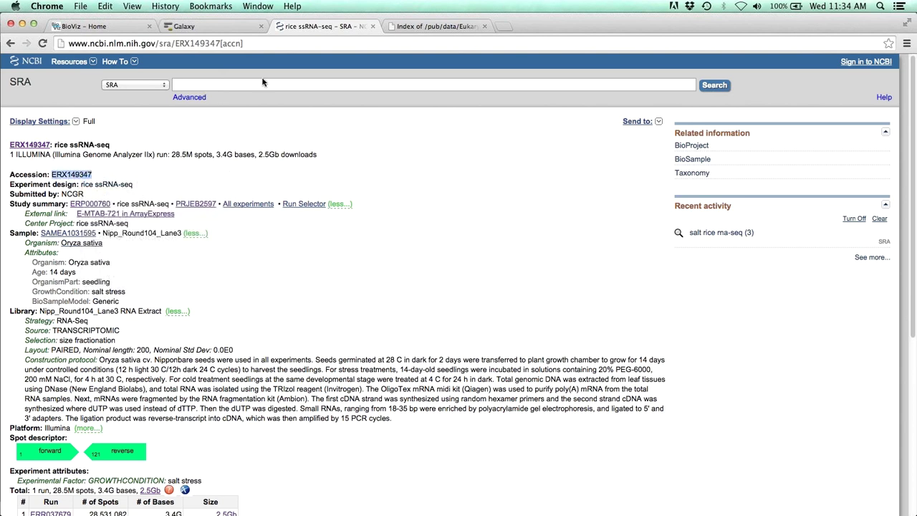
Switch to Galaxy and look up the copied accession ERX149347 in the EBI SRA data source.
{"action": "left_click", "coordinate": [214, 26]}
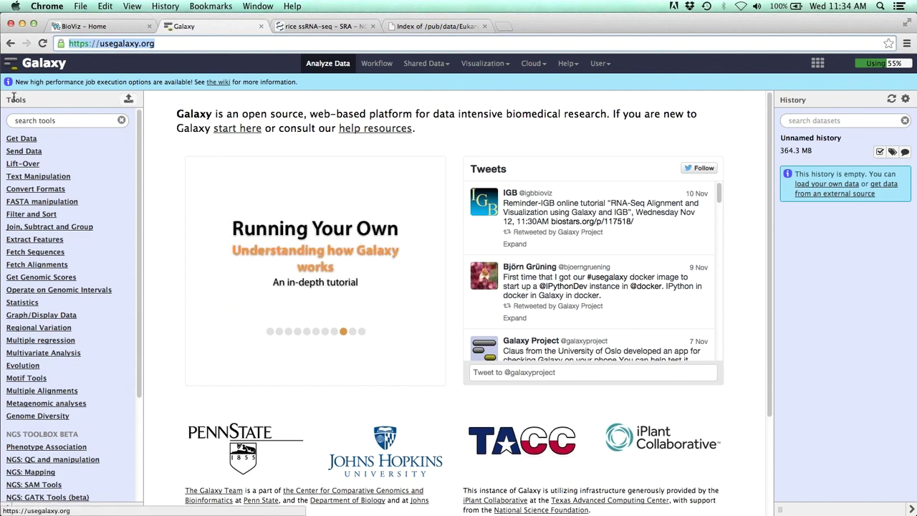
{"action": "left_click", "coordinate": [27, 138]}
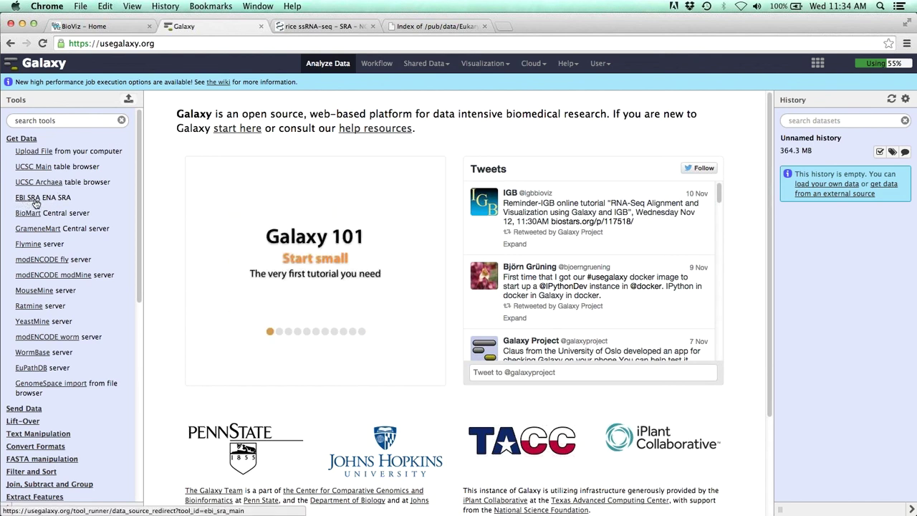
{"action": "left_click", "coordinate": [26, 199]}
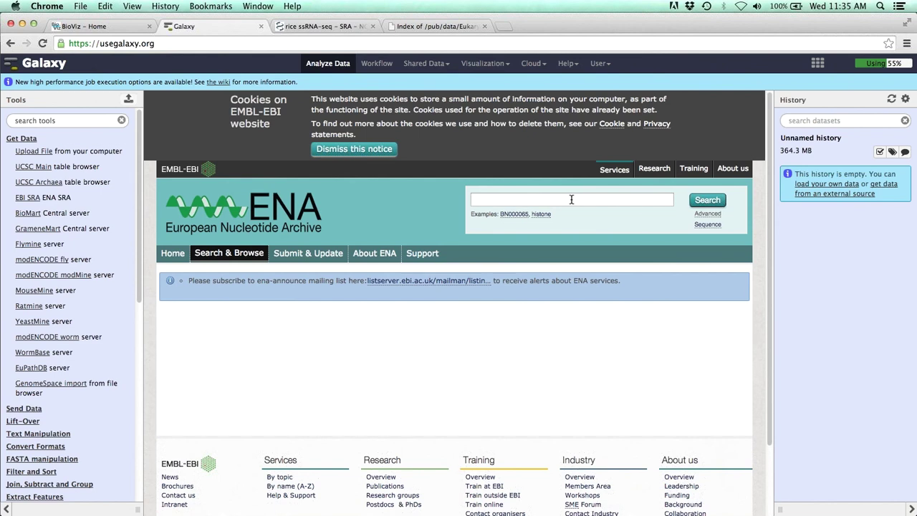
{"action": "left_click", "coordinate": [543, 198]}
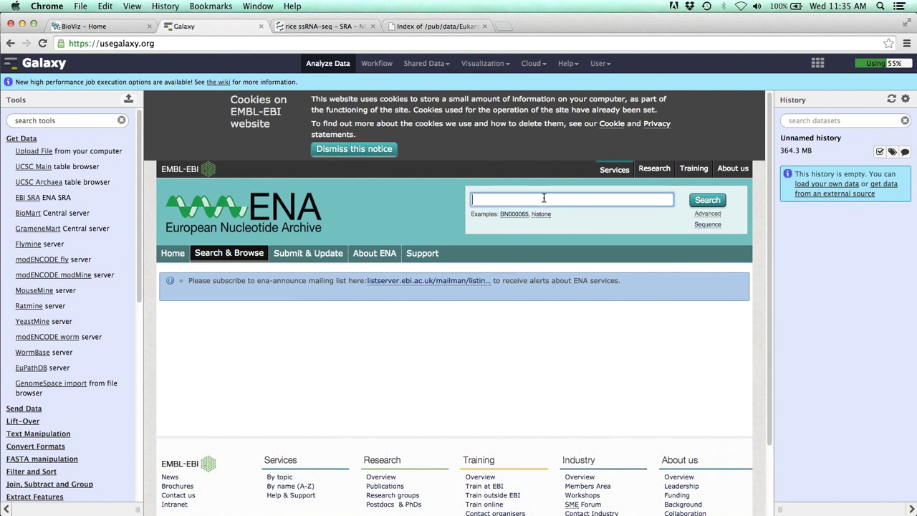
{"action": "right_click", "coordinate": [501, 201]}
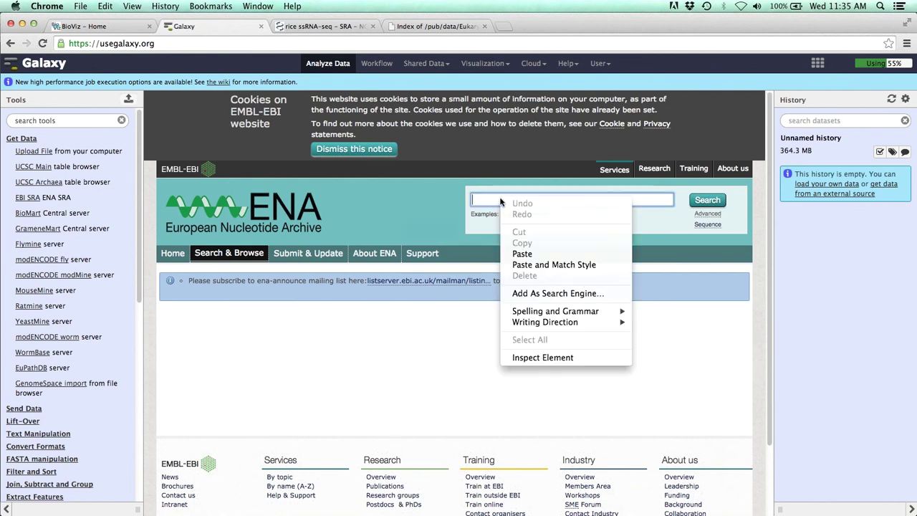
{"action": "left_click", "coordinate": [537, 254]}
{"action": "left_click", "coordinate": [706, 204]}
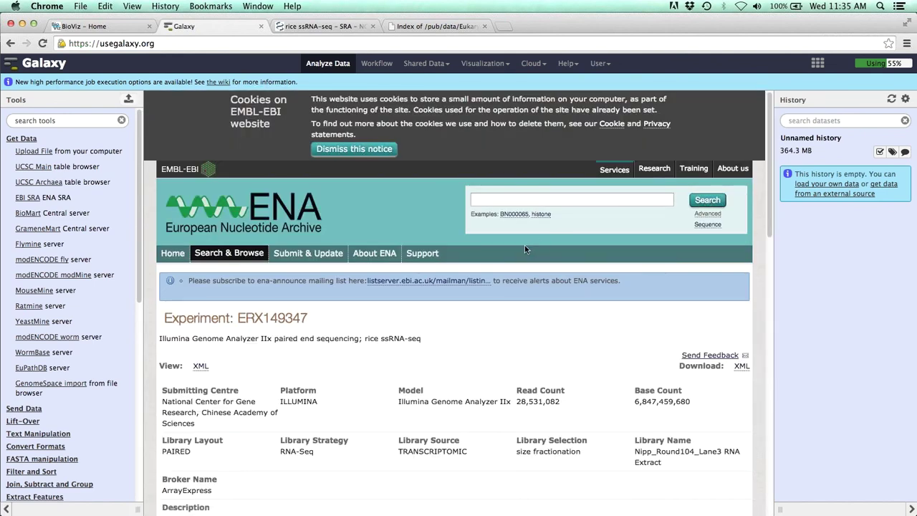
Review the ERX149347 experiment description and import File 1 from its Fastq files (galaxy) column into the history.
{"action": "scroll", "coordinate": [524, 249], "scroll_direction": "down", "scroll_amount": 3}
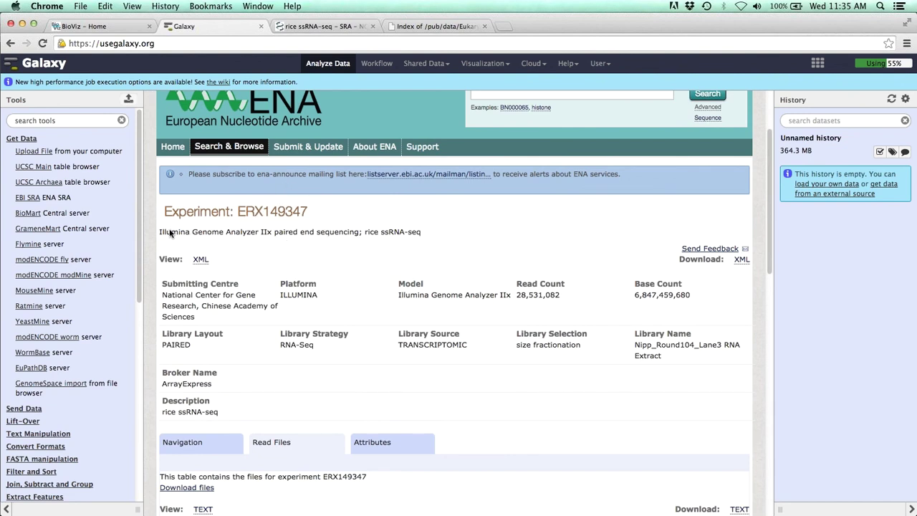
{"action": "left_click_drag", "start_coordinate": [274, 235], "coordinate": [419, 235]}
{"action": "left_click", "coordinate": [408, 235]}
{"action": "scroll", "coordinate": [462, 247], "scroll_direction": "down", "scroll_amount": 1}
{"action": "scroll", "coordinate": [461, 243], "scroll_direction": "down", "scroll_amount": 5}
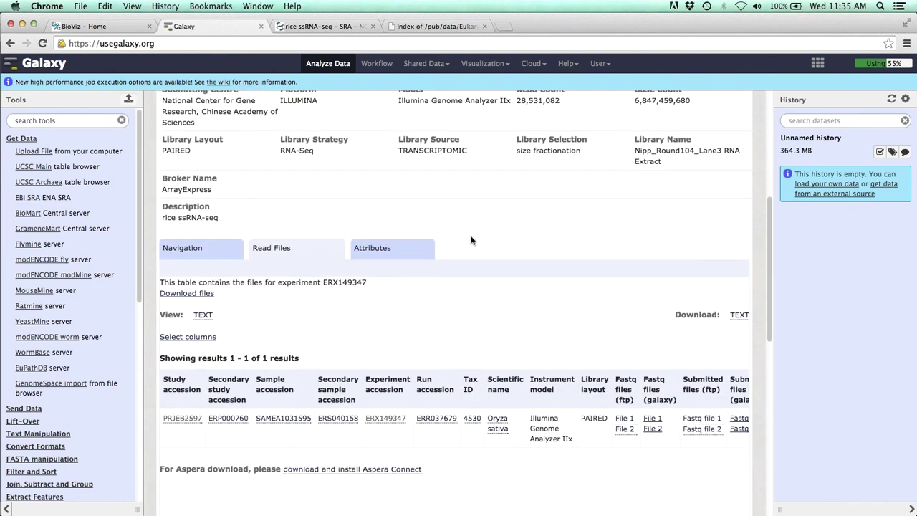
{"action": "scroll", "coordinate": [544, 251], "scroll_direction": "down", "scroll_amount": 1}
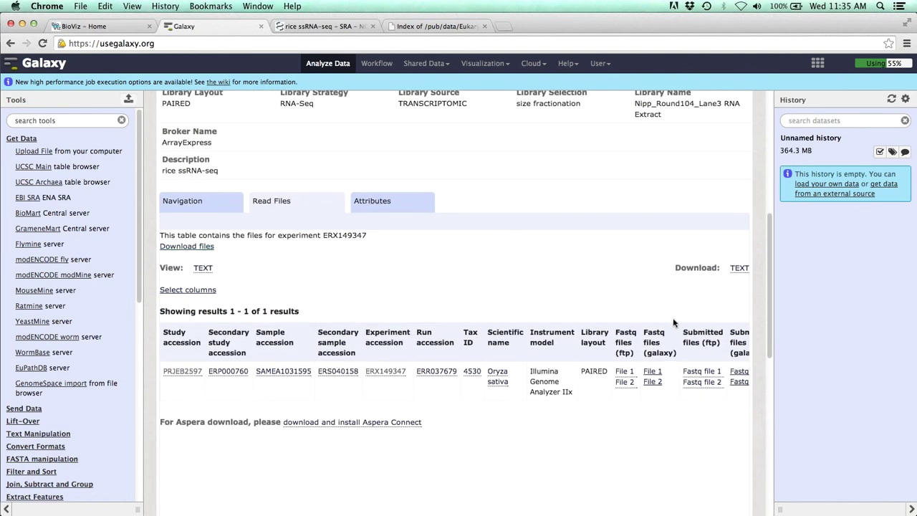
{"action": "left_click_drag", "start_coordinate": [644, 330], "coordinate": [678, 356]}
{"action": "left_click", "coordinate": [671, 347]}
{"action": "left_click", "coordinate": [654, 371]}
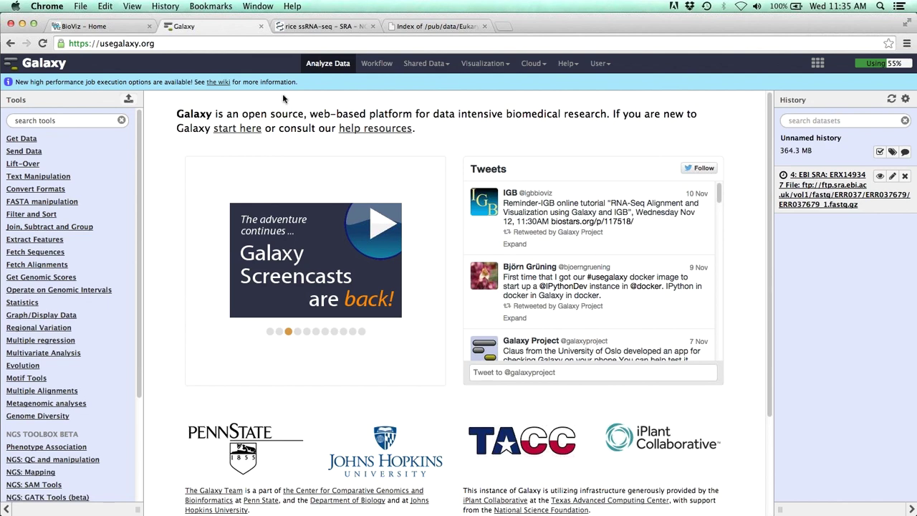
Look up ERX149347 in the EBI SRA data source again and import File 2 of its Fastq files (galaxy) into the history.
{"action": "left_click", "coordinate": [22, 140]}
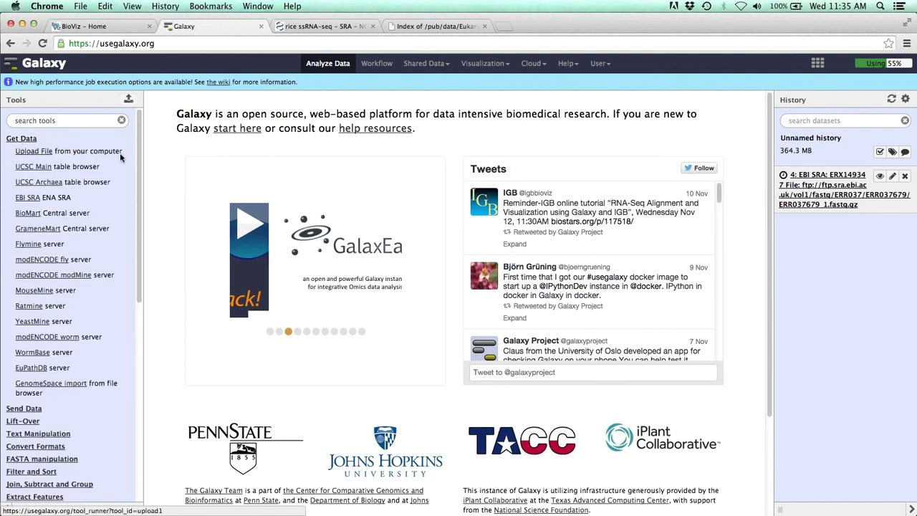
{"action": "left_click", "coordinate": [30, 201]}
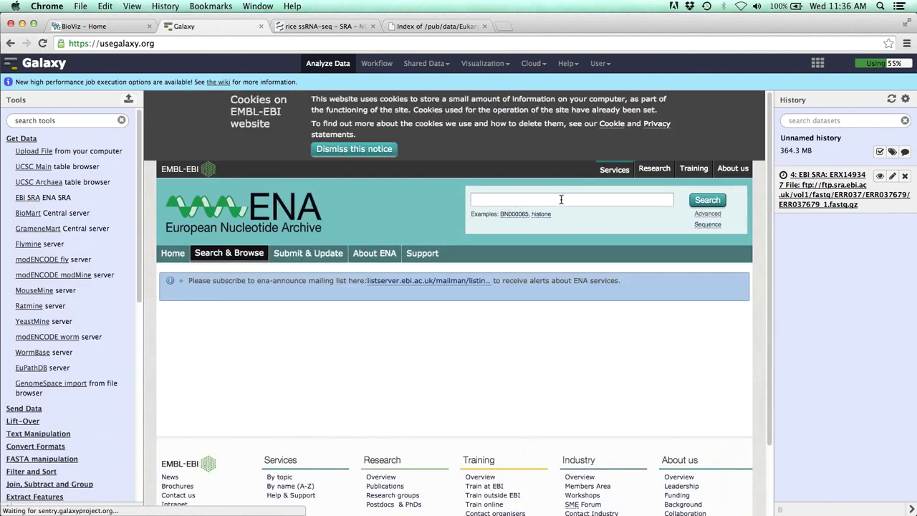
{"action": "right_click", "coordinate": [561, 200]}
{"action": "left_click", "coordinate": [581, 255]}
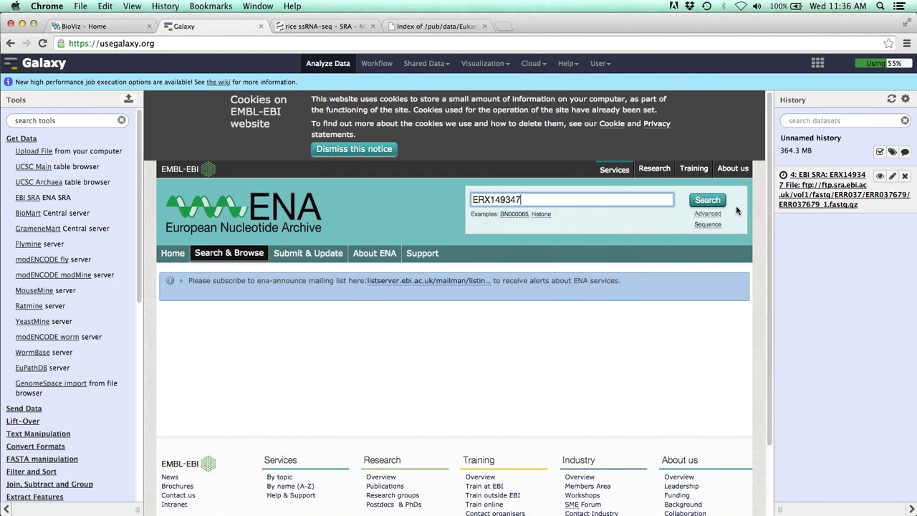
{"action": "left_click", "coordinate": [718, 203]}
{"action": "scroll", "coordinate": [639, 250], "scroll_direction": "down", "scroll_amount": 5}
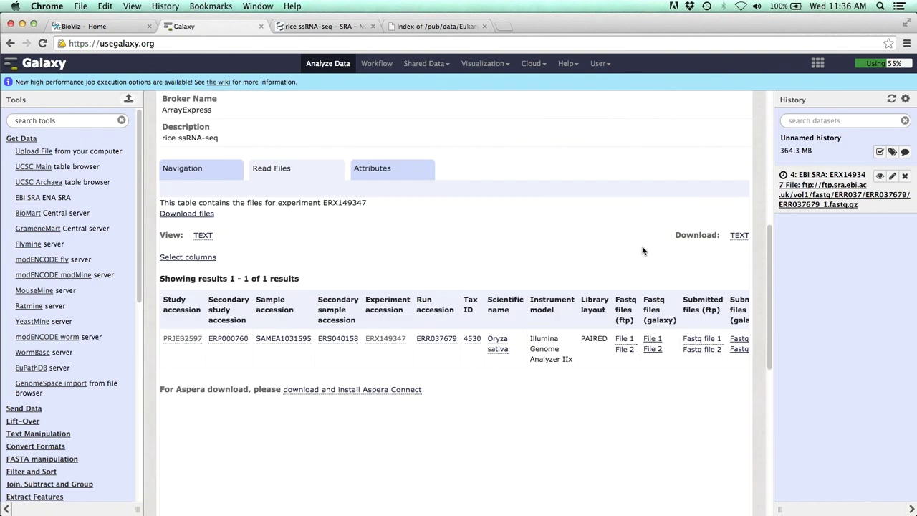
{"action": "left_click", "coordinate": [652, 349]}
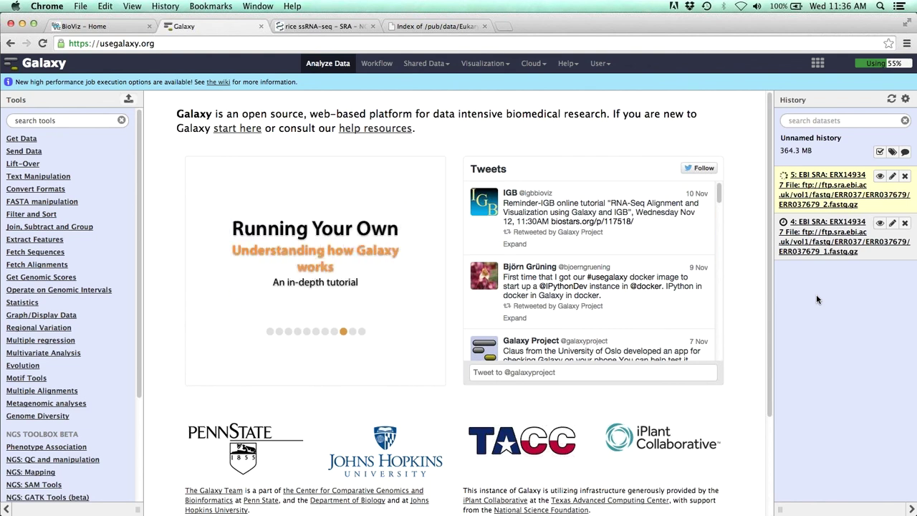
Copy the link address of the all.con file from the rice version_7.0 pseudomolecules FTP directory.
{"action": "left_click", "coordinate": [435, 27]}
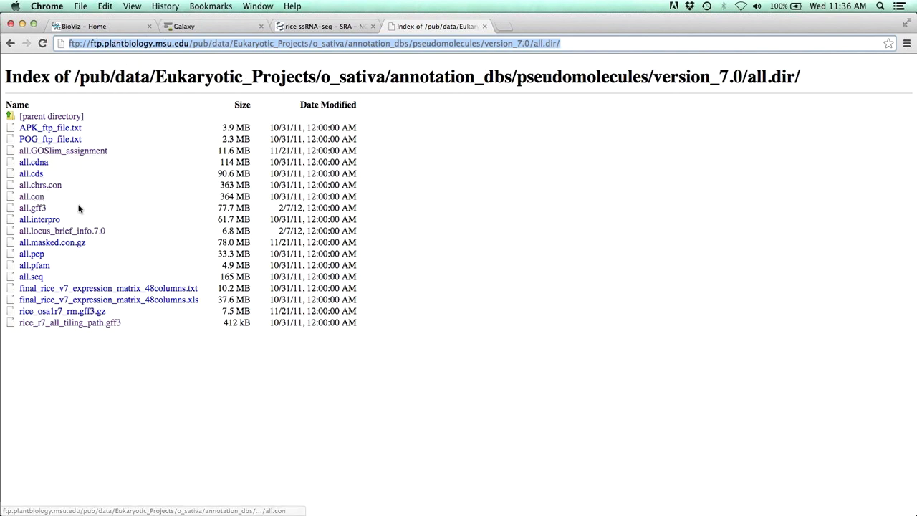
{"action": "left_click", "coordinate": [139, 208]}
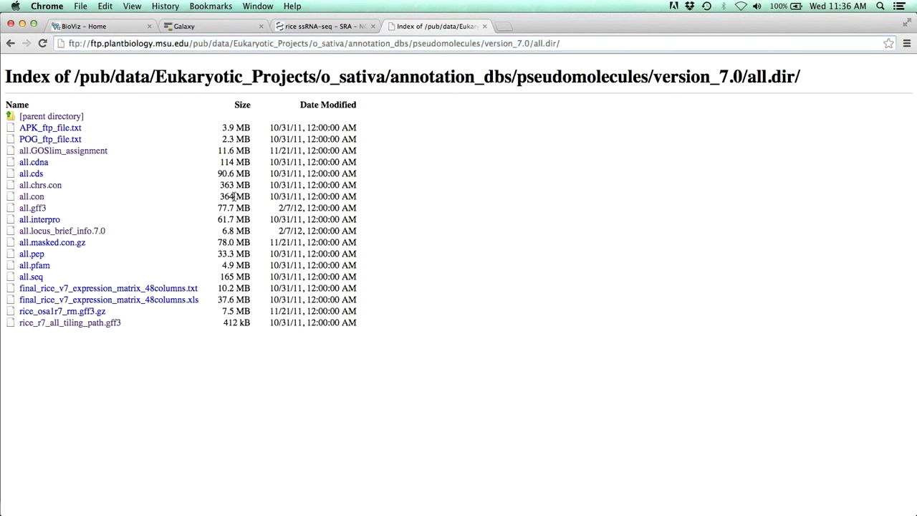
{"action": "right_click", "coordinate": [38, 202]}
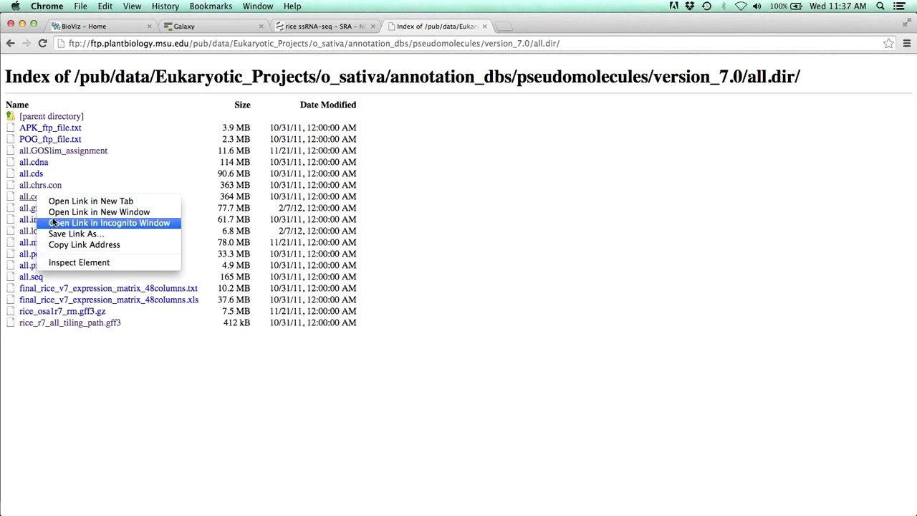
{"action": "left_click", "coordinate": [73, 245]}
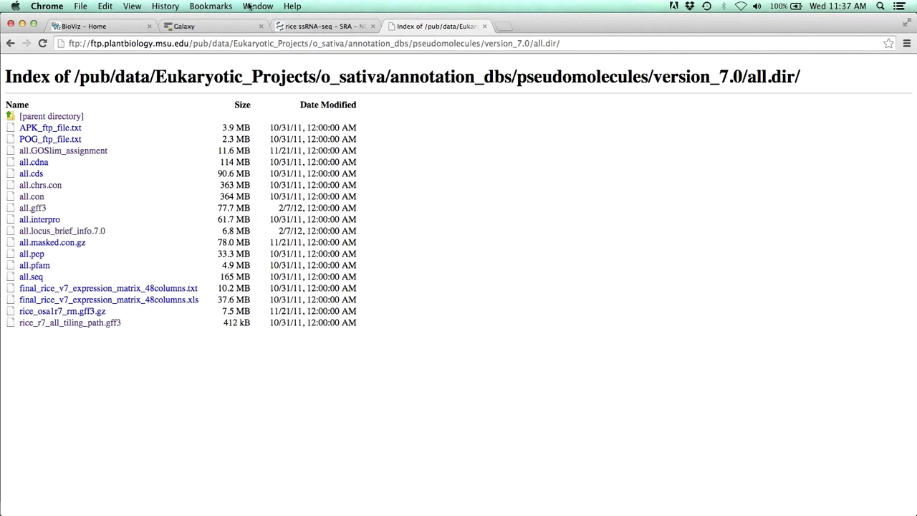
Upload the all.con rice genome file into the Galaxy history from its copied FTP address, using Auto-detect as the file format.
{"action": "left_click", "coordinate": [186, 27]}
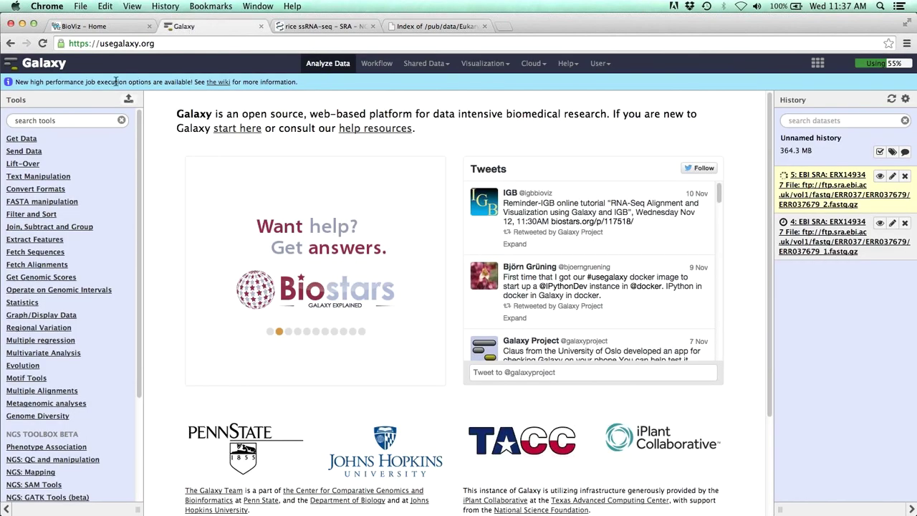
{"action": "left_click", "coordinate": [28, 139]}
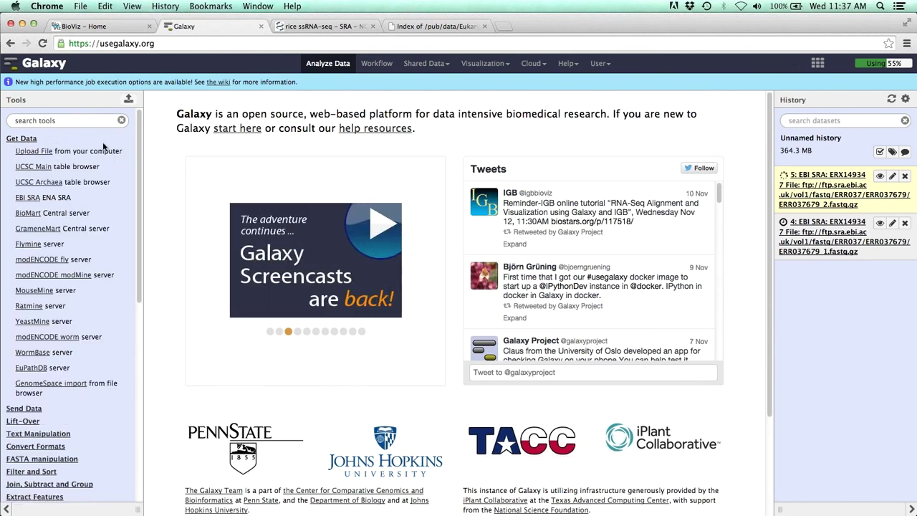
{"action": "left_click", "coordinate": [31, 152]}
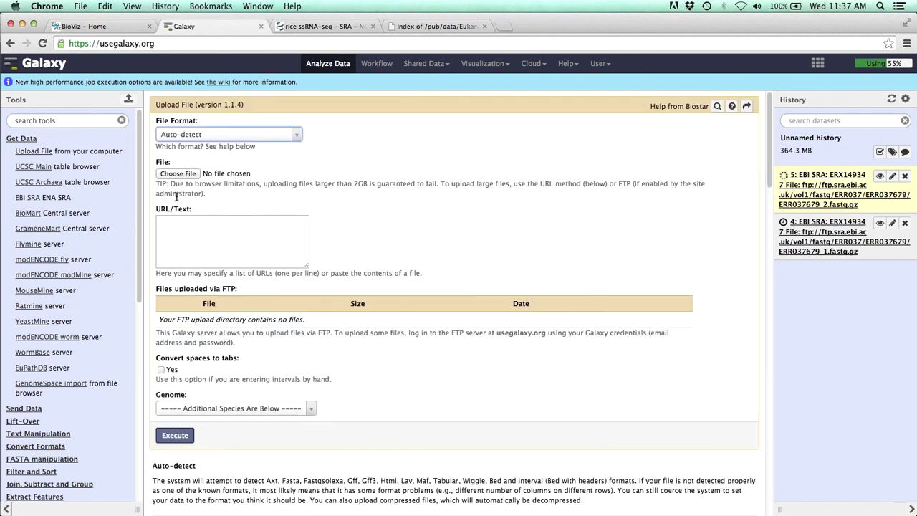
{"action": "left_click", "coordinate": [178, 227]}
{"action": "right_click", "coordinate": [179, 231]}
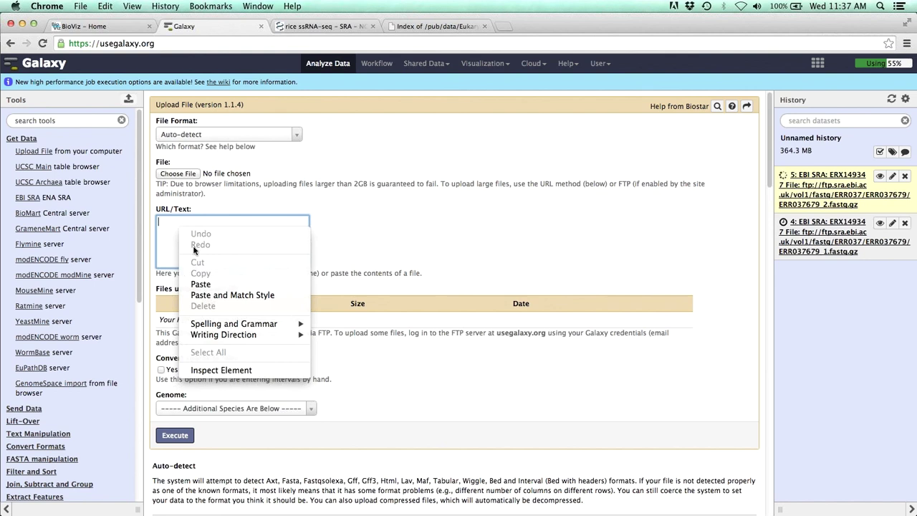
{"action": "left_click", "coordinate": [212, 283]}
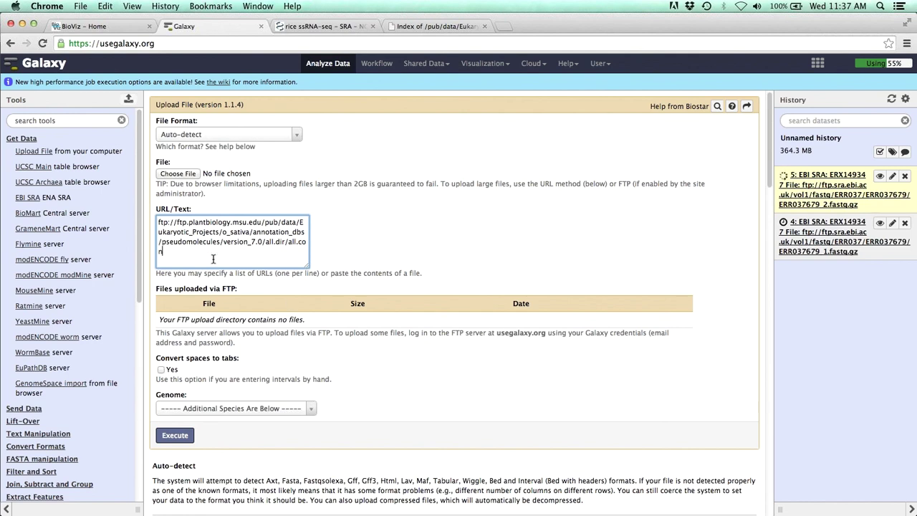
{"action": "left_click", "coordinate": [181, 437]}
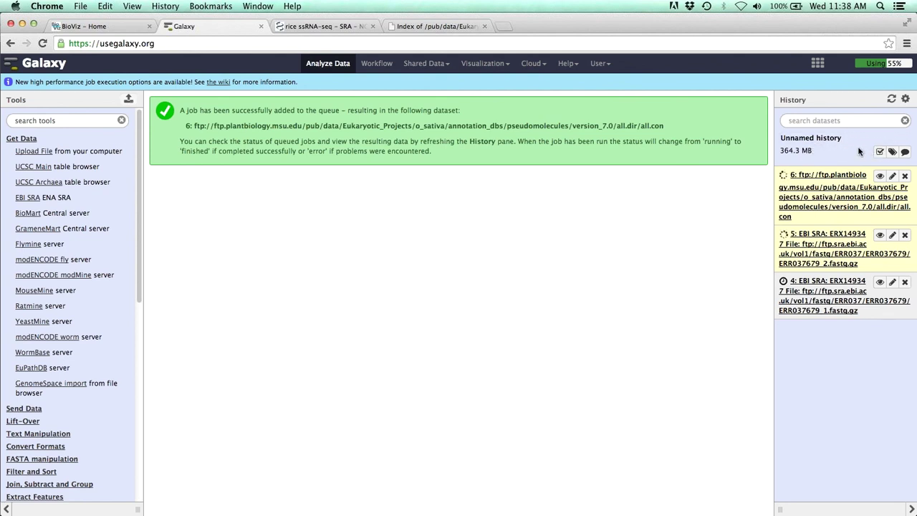
Switch from the unnamed history to the saved history IGB FOF.
{"action": "left_click", "coordinate": [905, 98]}
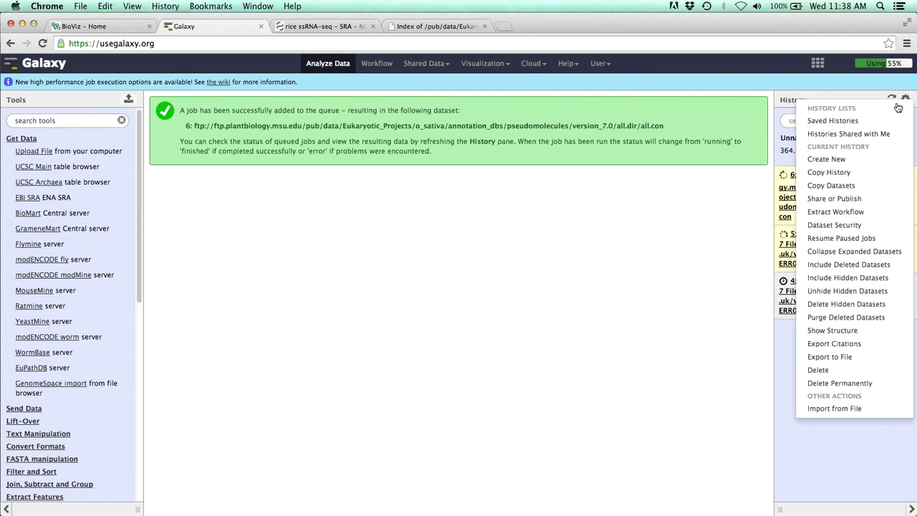
{"action": "left_click", "coordinate": [906, 101]}
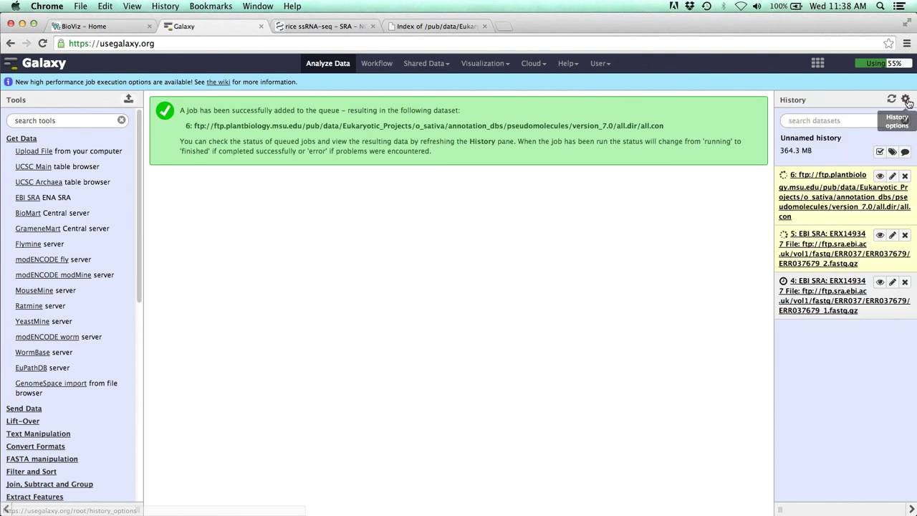
{"action": "left_click", "coordinate": [906, 100]}
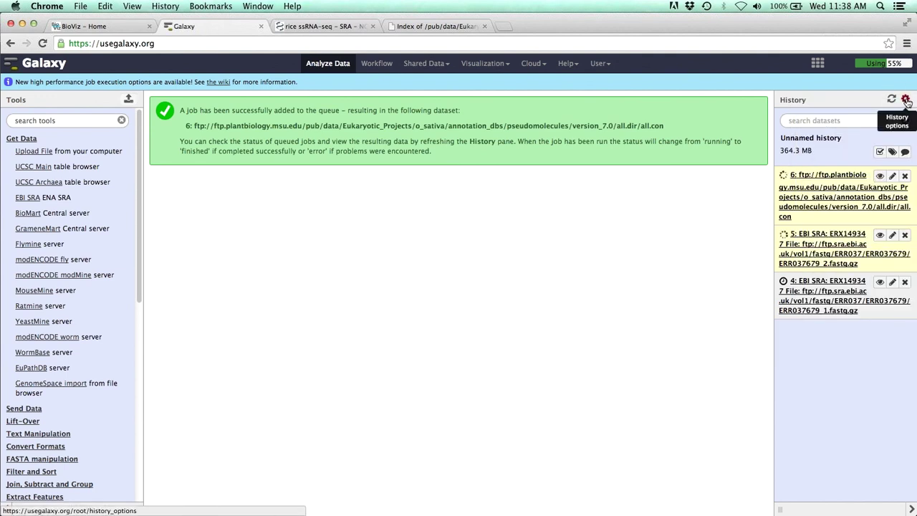
{"action": "left_click", "coordinate": [906, 100]}
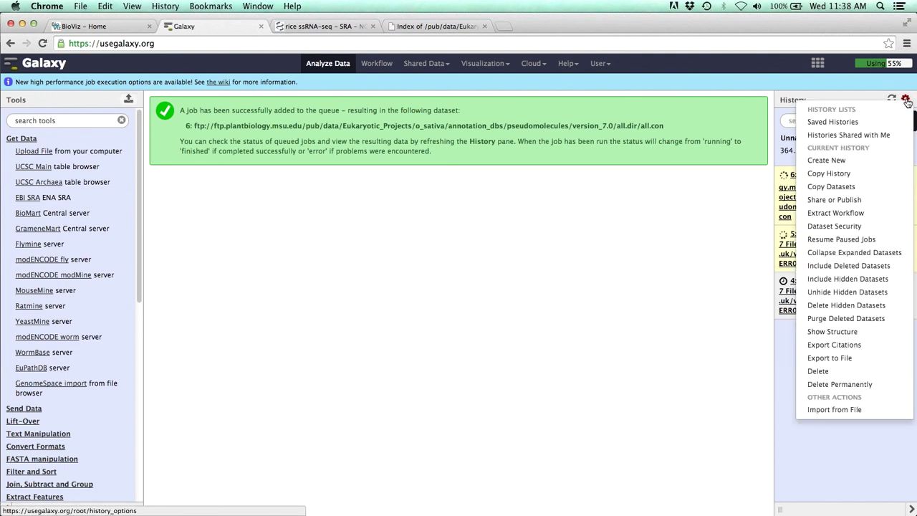
{"action": "left_click", "coordinate": [841, 124]}
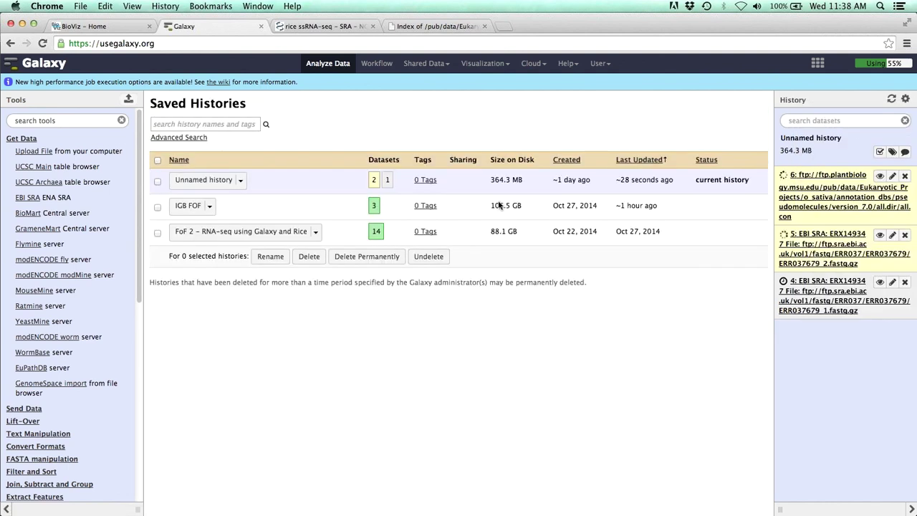
{"action": "left_click", "coordinate": [180, 206]}
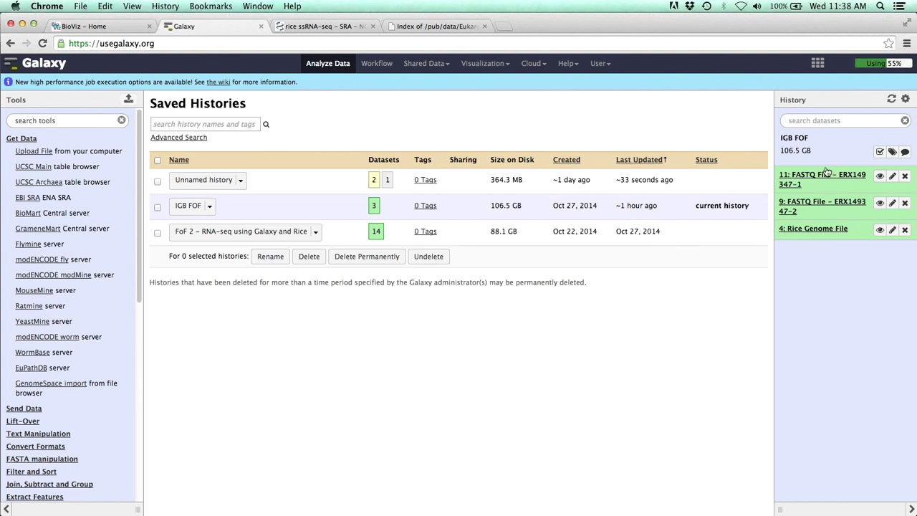
Display the Rice Genome File dataset and examine its chromosome header and the nucleotide sequence beneath it.
{"action": "left_click", "coordinate": [879, 230]}
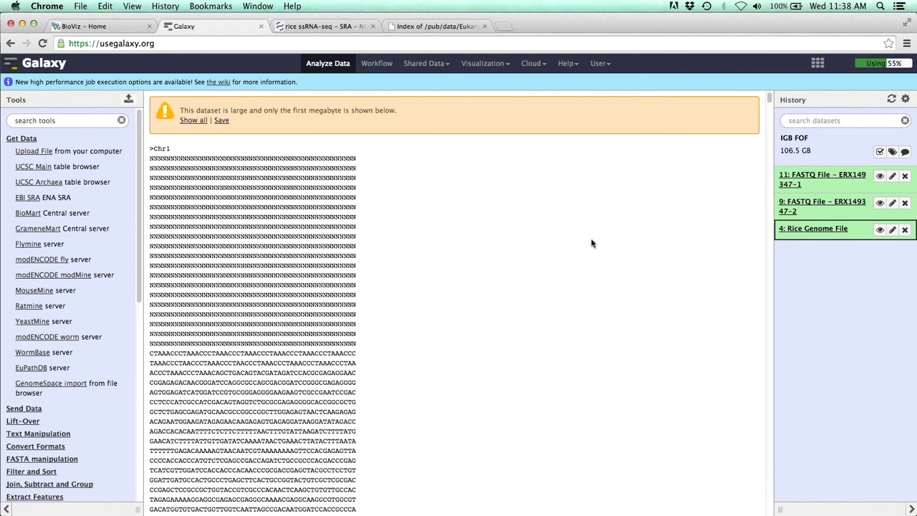
{"action": "left_click_drag", "start_coordinate": [293, 112], "coordinate": [344, 112]}
{"action": "left_click", "coordinate": [357, 112]}
{"action": "left_click_drag", "start_coordinate": [159, 149], "coordinate": [177, 157]}
{"action": "left_click", "coordinate": [277, 318]}
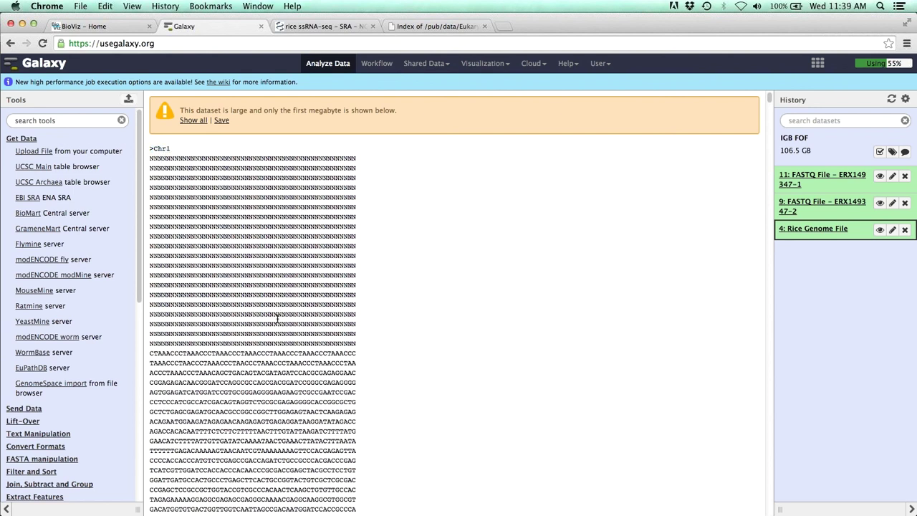
{"action": "left_click_drag", "start_coordinate": [150, 353], "coordinate": [168, 357]}
{"action": "left_click", "coordinate": [192, 353]}
{"action": "scroll", "coordinate": [770, 107], "scroll_direction": "down", "scroll_amount": 5}
{"action": "scroll", "coordinate": [769, 111], "scroll_direction": "down", "scroll_amount": 10}
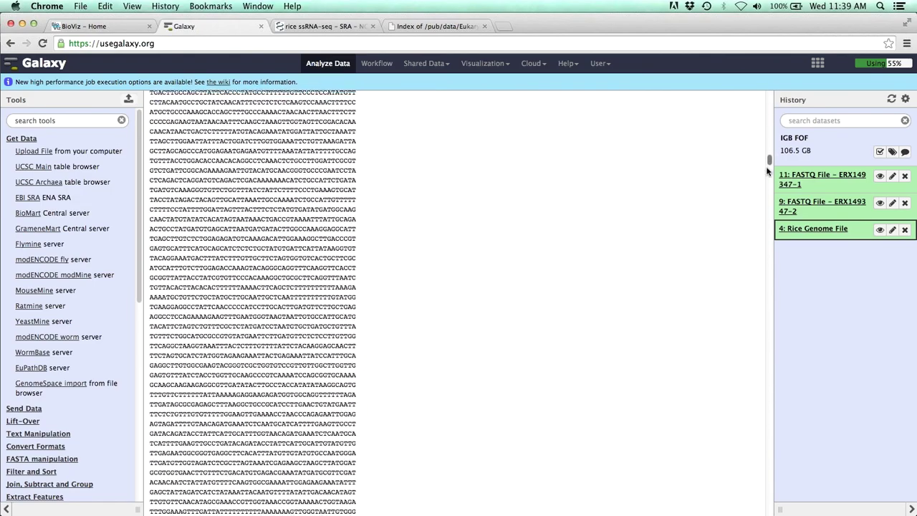
{"action": "left_click_drag", "start_coordinate": [769, 225], "coordinate": [768, 94]}
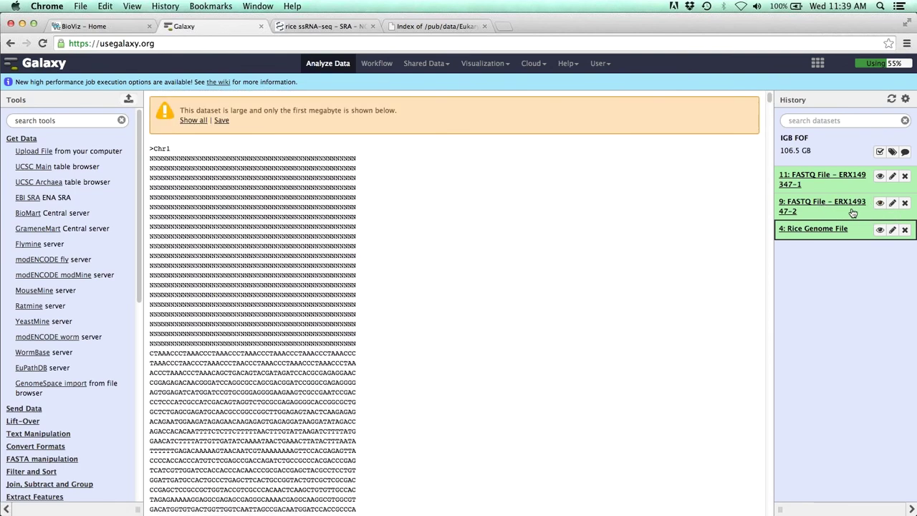
Display the FASTQ File - ERX149347-2 dataset and examine the first read's identifier, pair number, nucleotide sequence and separator line.
{"action": "left_click", "coordinate": [879, 203]}
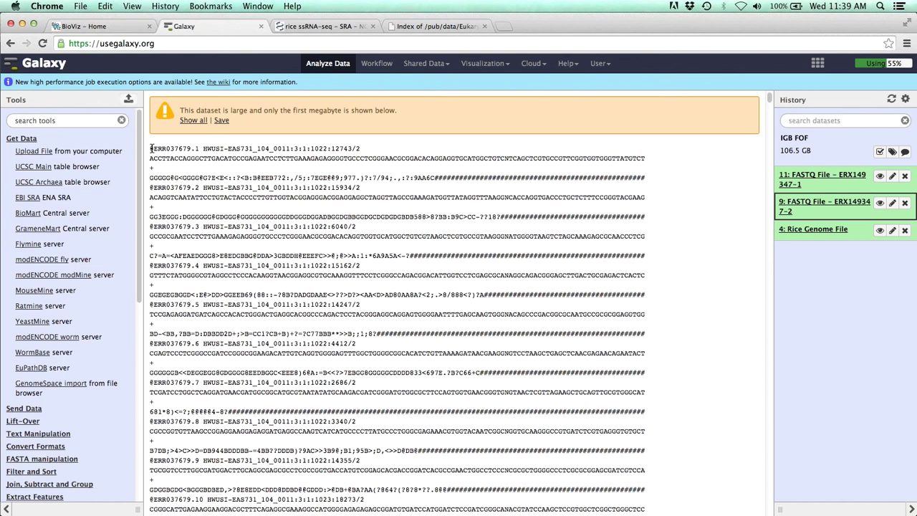
{"action": "left_click_drag", "start_coordinate": [150, 147], "coordinate": [257, 170]}
{"action": "left_click_drag", "start_coordinate": [413, 174], "coordinate": [649, 179]}
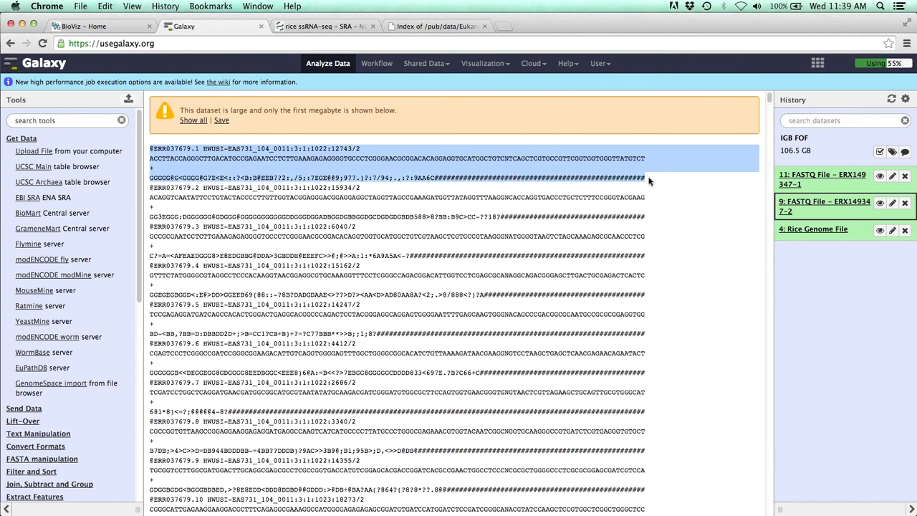
{"action": "left_click_drag", "start_coordinate": [150, 149], "coordinate": [353, 148]}
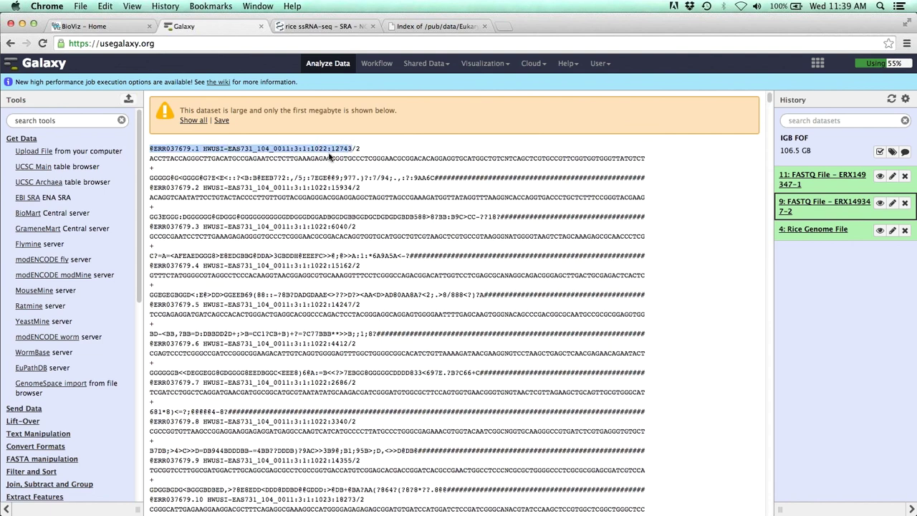
{"action": "left_click", "coordinate": [362, 149]}
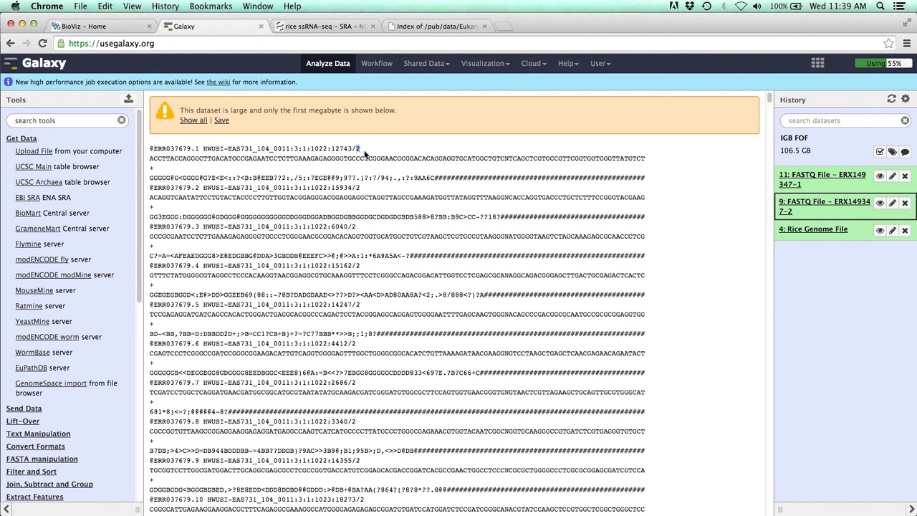
{"action": "left_click", "coordinate": [215, 158]}
{"action": "left_click_drag", "start_coordinate": [161, 158], "coordinate": [446, 164]}
{"action": "left_click_drag", "start_coordinate": [543, 166], "coordinate": [651, 159]}
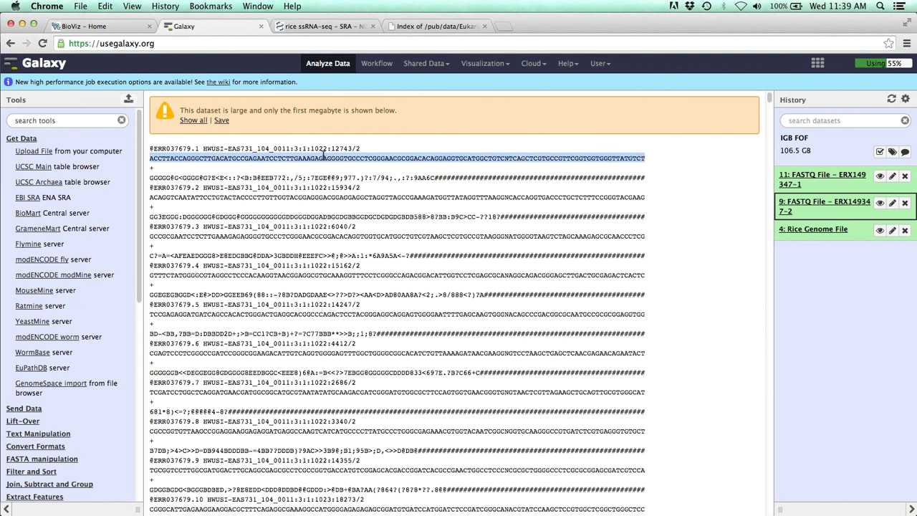
{"action": "left_click", "coordinate": [153, 168]}
{"action": "triple_click", "coordinate": [153, 168]}
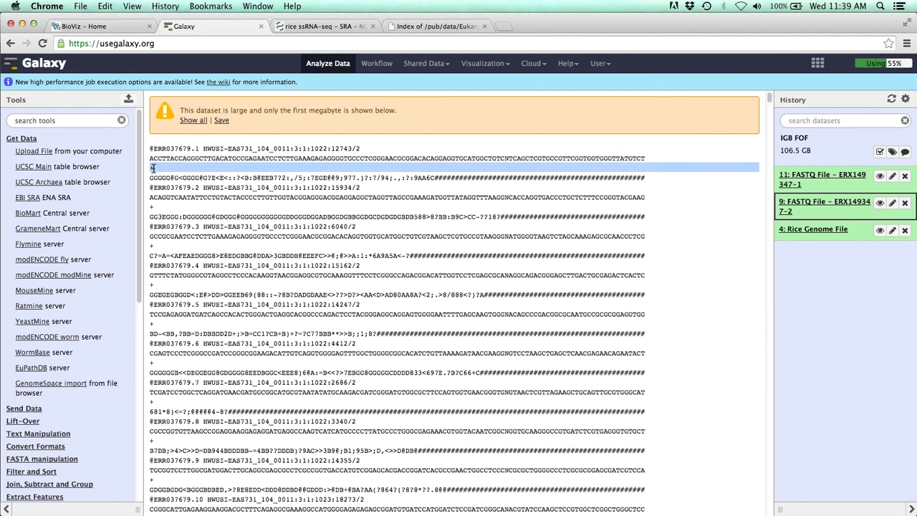
{"action": "left_click_drag", "start_coordinate": [152, 168], "coordinate": [159, 169]}
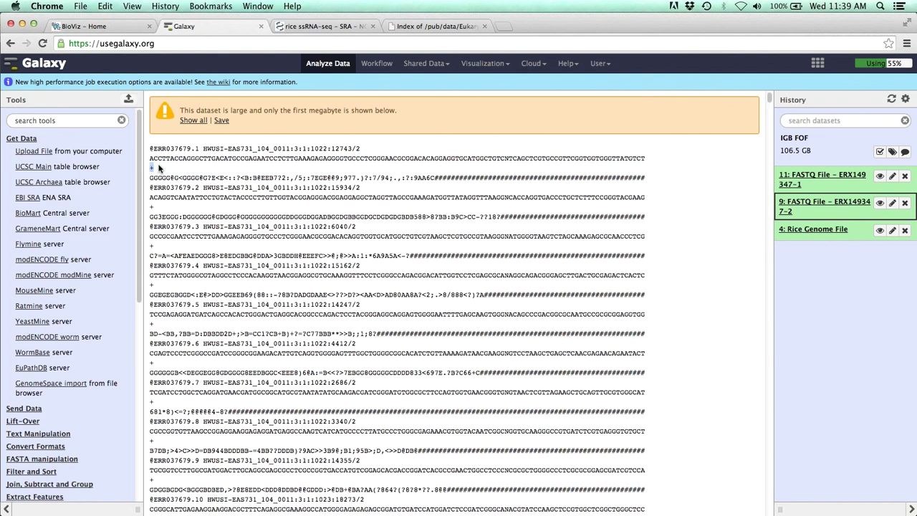
Examine the quality-score lines of the first read and of reads ERR037679.11 to ERR037679.13, especially their trailing characters.
{"action": "left_click", "coordinate": [152, 148]}
{"action": "left_click_drag", "start_coordinate": [152, 149], "coordinate": [352, 148]}
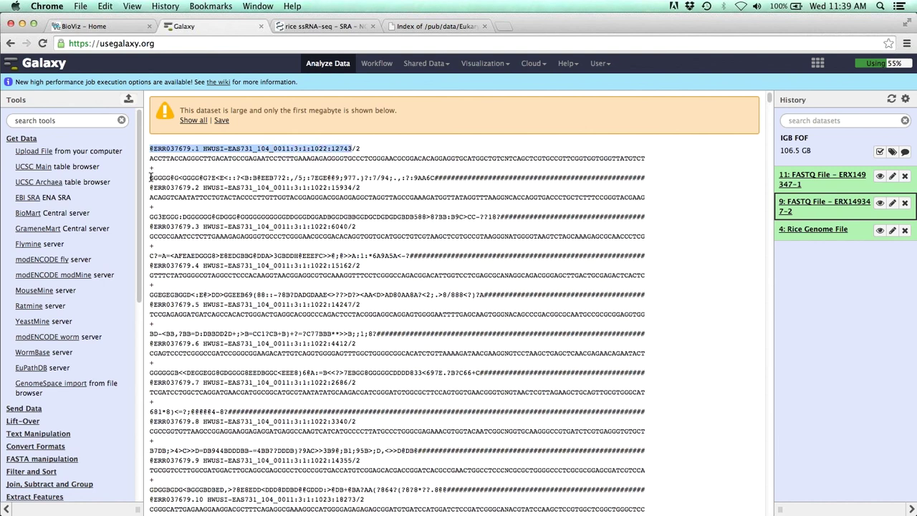
{"action": "left_click_drag", "start_coordinate": [151, 177], "coordinate": [646, 178]}
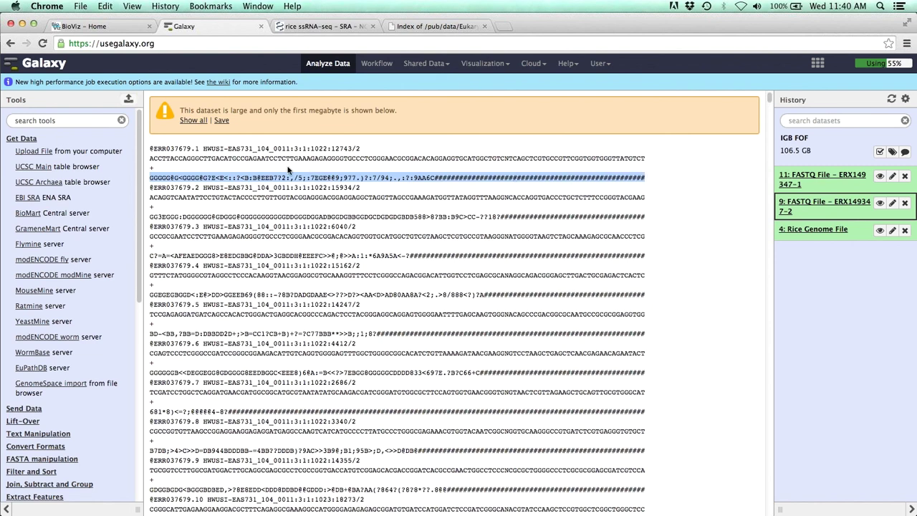
{"action": "left_click_drag", "start_coordinate": [153, 177], "coordinate": [644, 179]}
{"action": "left_click", "coordinate": [442, 179]}
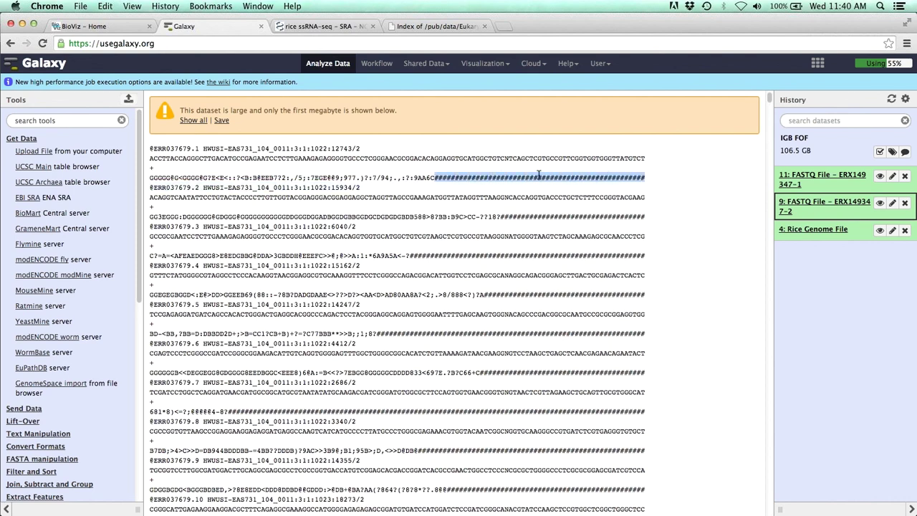
{"action": "scroll", "coordinate": [519, 213], "scroll_direction": "down", "scroll_amount": 1}
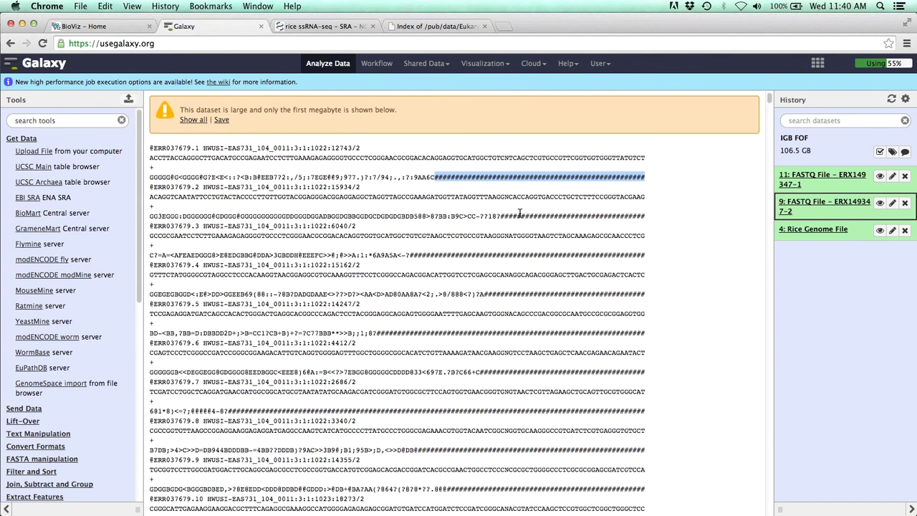
{"action": "scroll", "coordinate": [519, 214], "scroll_direction": "down", "scroll_amount": 10}
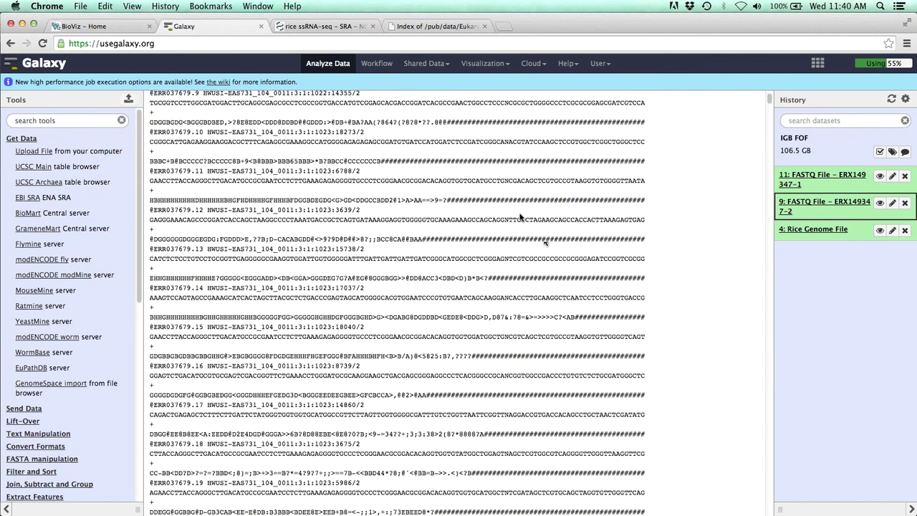
{"action": "left_click_drag", "start_coordinate": [447, 200], "coordinate": [646, 200]}
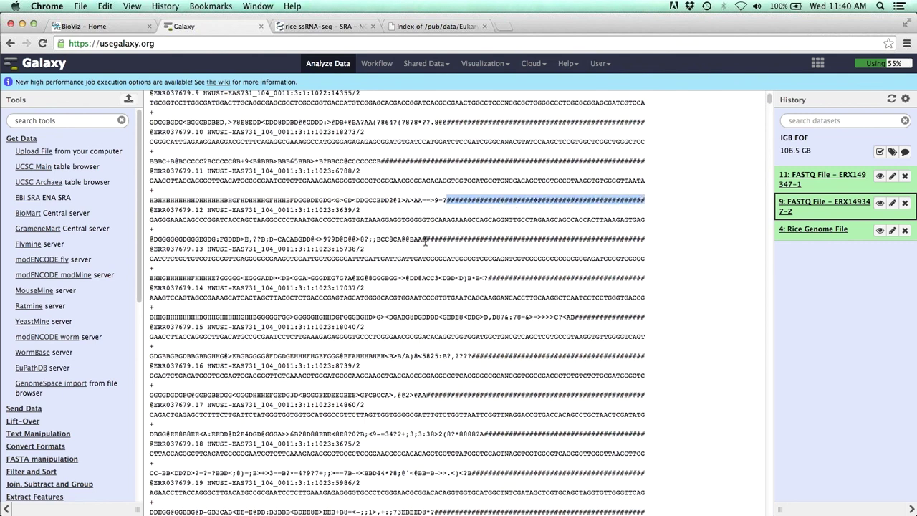
{"action": "left_click_drag", "start_coordinate": [425, 241], "coordinate": [645, 241]}
{"action": "left_click_drag", "start_coordinate": [487, 278], "coordinate": [678, 281]}
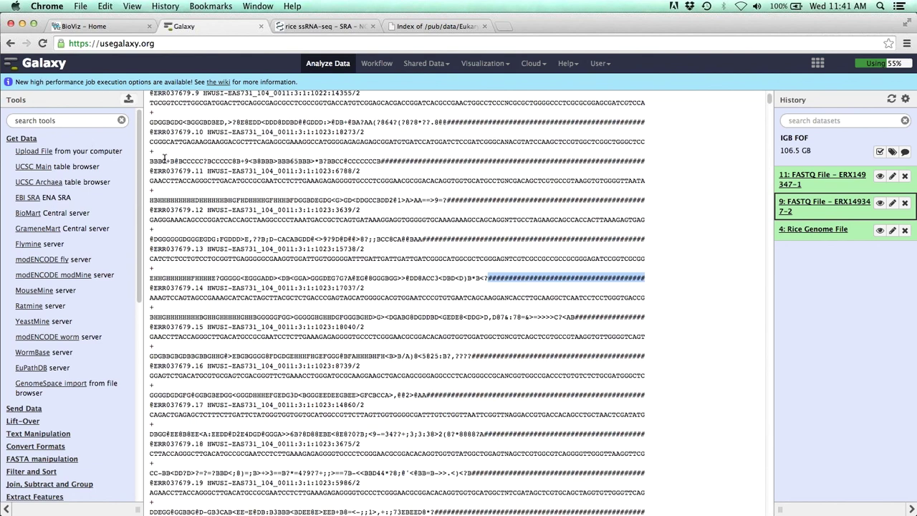
Open the FASTQ Groomer tool from the NGS: QC and manipulation category.
{"action": "left_click", "coordinate": [28, 140]}
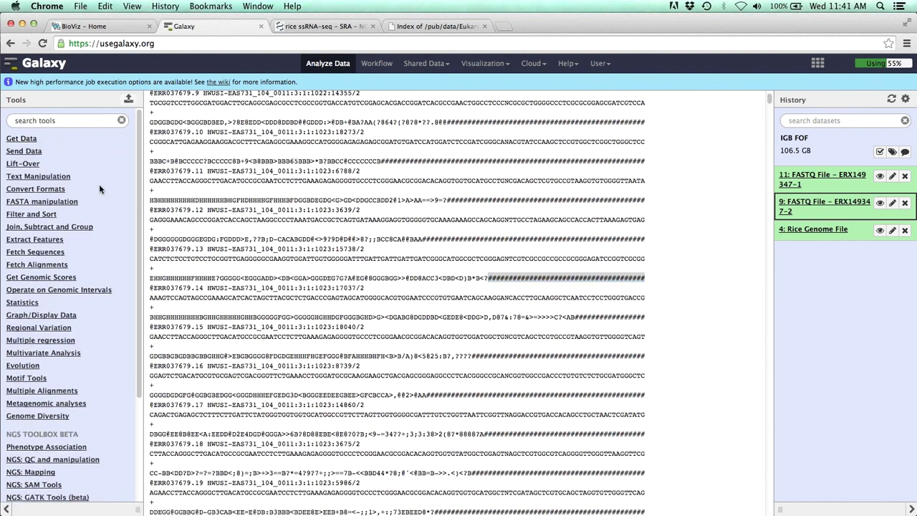
{"action": "scroll", "coordinate": [96, 191], "scroll_direction": "down", "scroll_amount": 5}
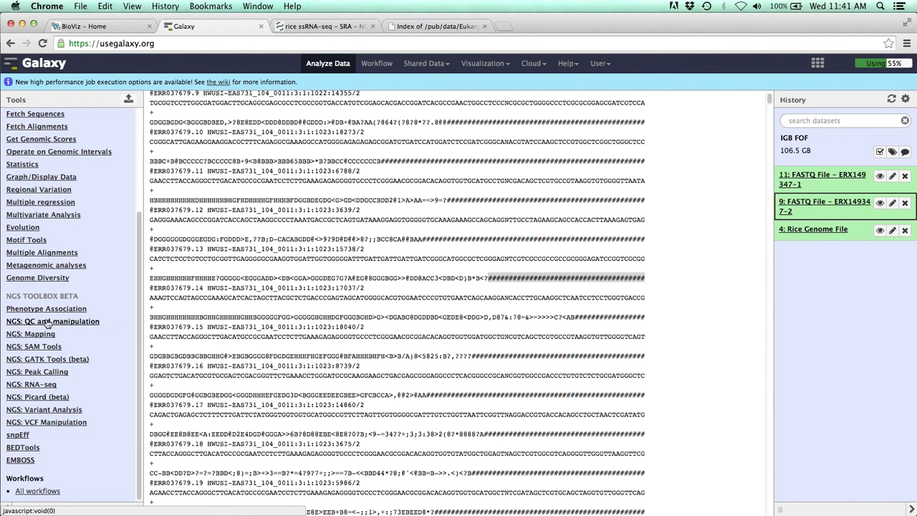
{"action": "left_click", "coordinate": [75, 322]}
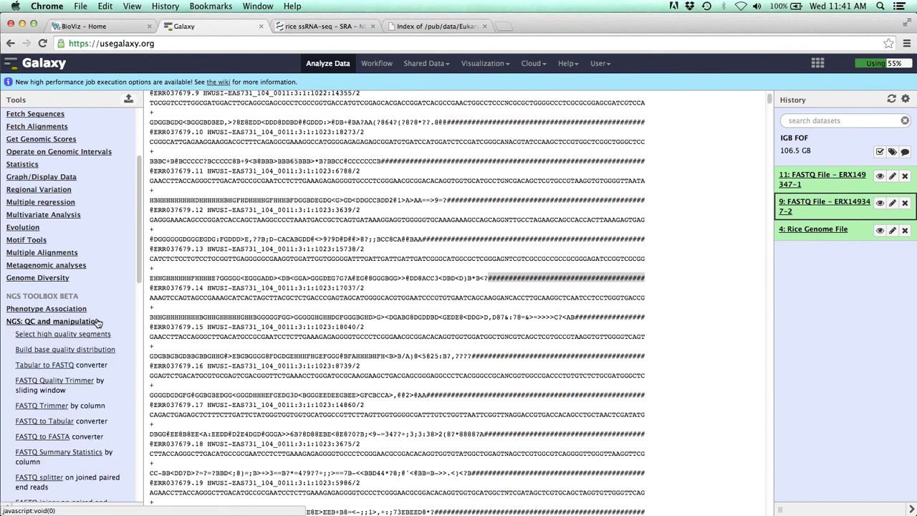
{"action": "scroll", "coordinate": [114, 304], "scroll_direction": "down", "scroll_amount": 3}
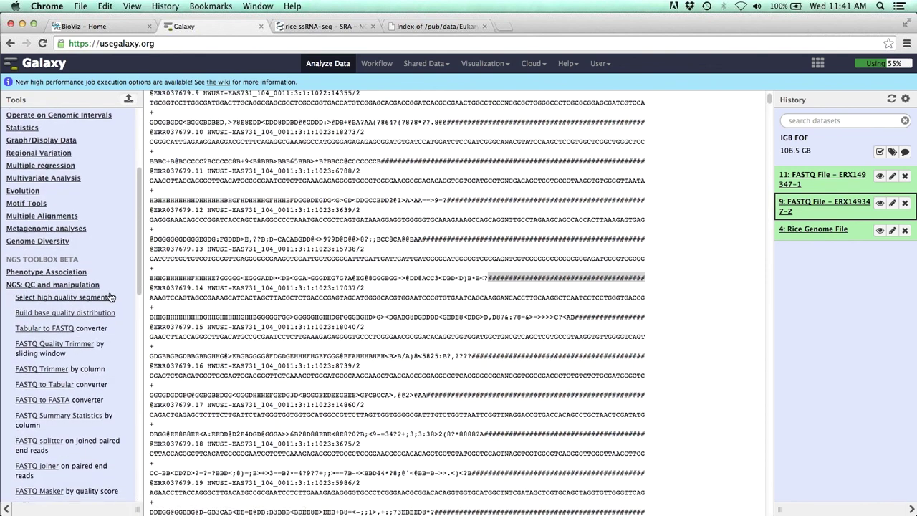
{"action": "scroll", "coordinate": [110, 295], "scroll_direction": "down", "scroll_amount": 2}
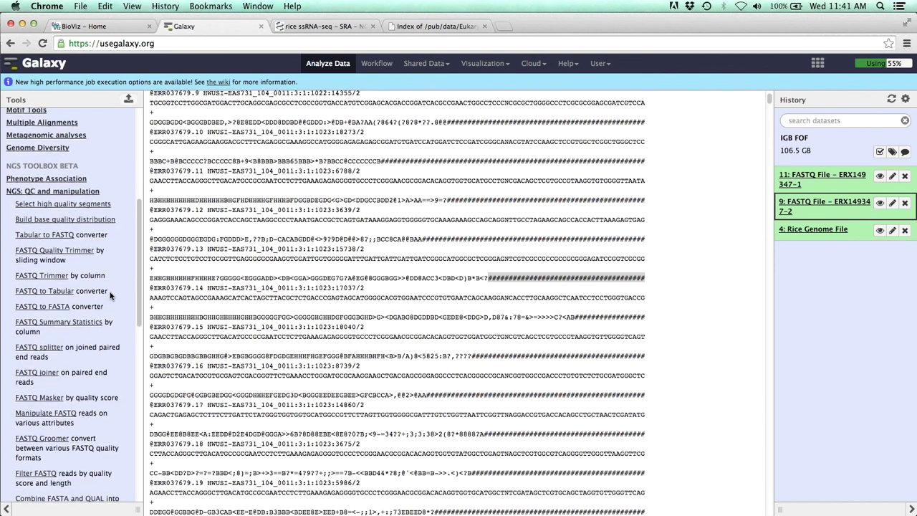
{"action": "left_click", "coordinate": [46, 443]}
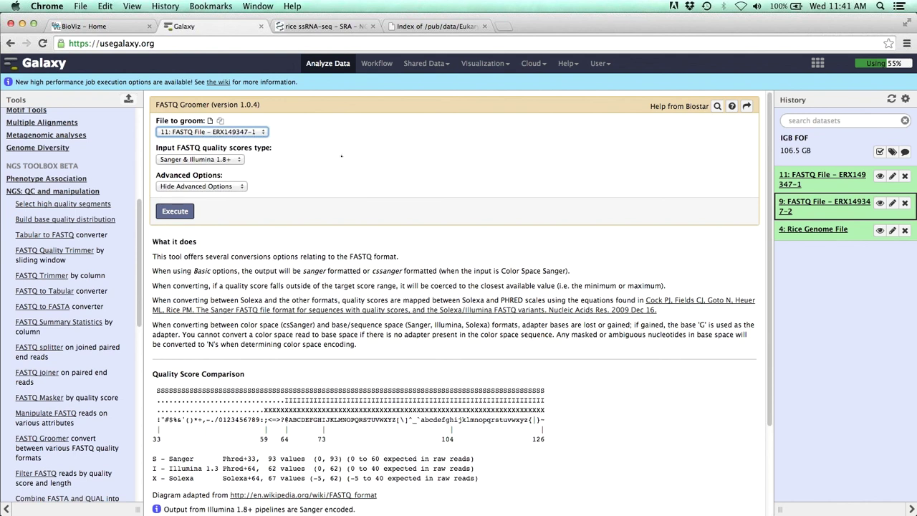
Choose FASTQ File - ERX149347-1 as the file to groom, with Sanger & Illumina 1.8+ as the input quality scores type.
{"action": "left_click", "coordinate": [260, 132]}
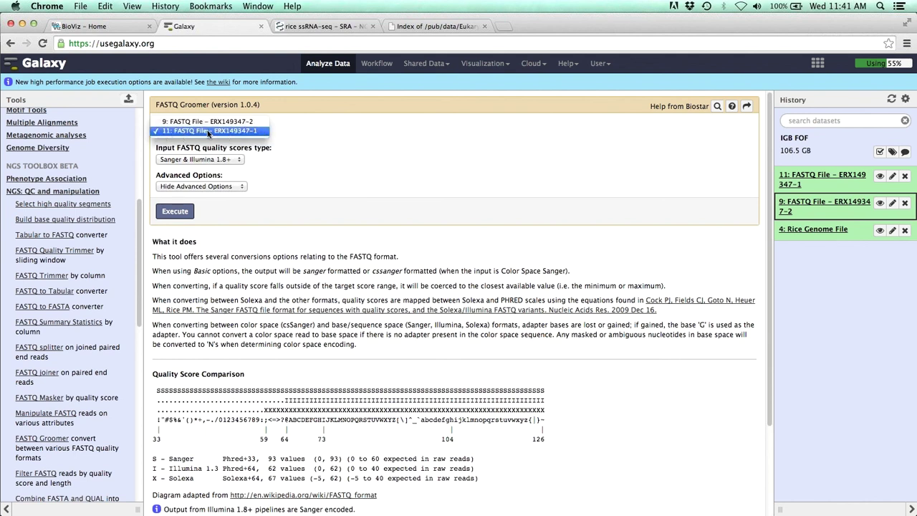
{"action": "left_click", "coordinate": [237, 132]}
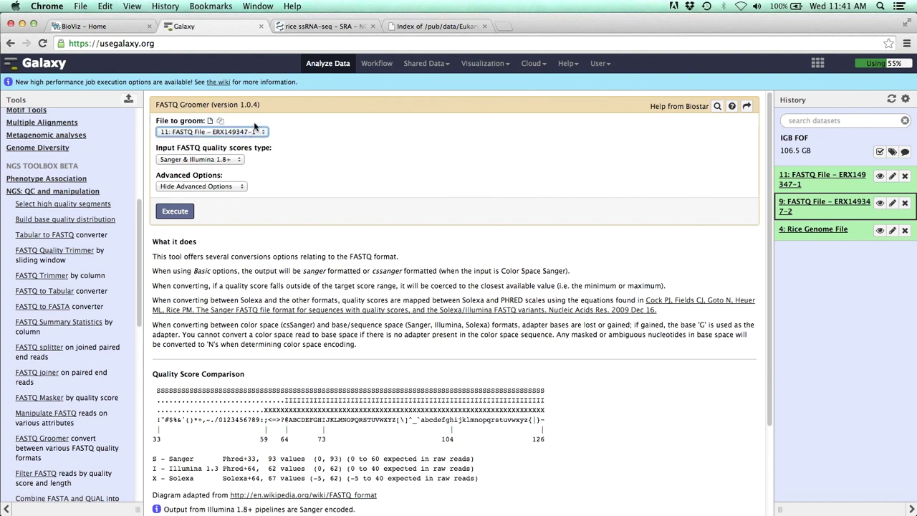
{"action": "left_click", "coordinate": [320, 157]}
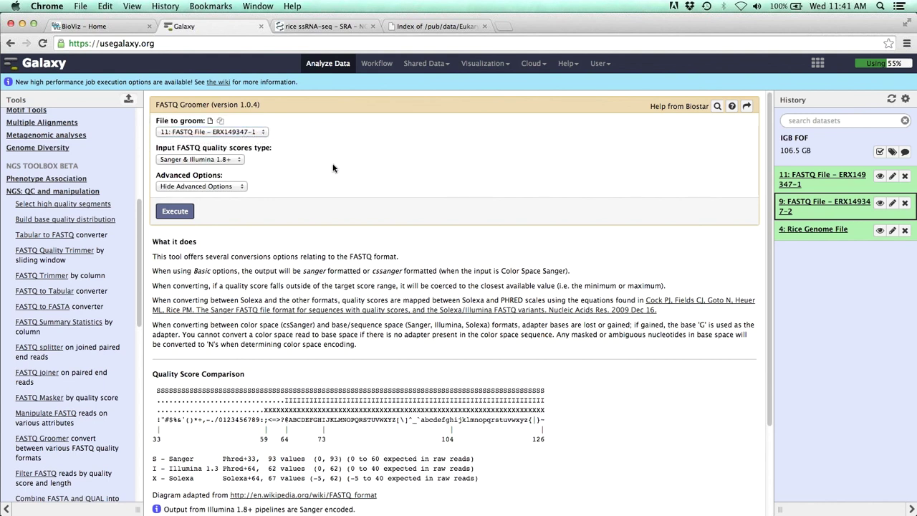
{"action": "left_click", "coordinate": [240, 160]}
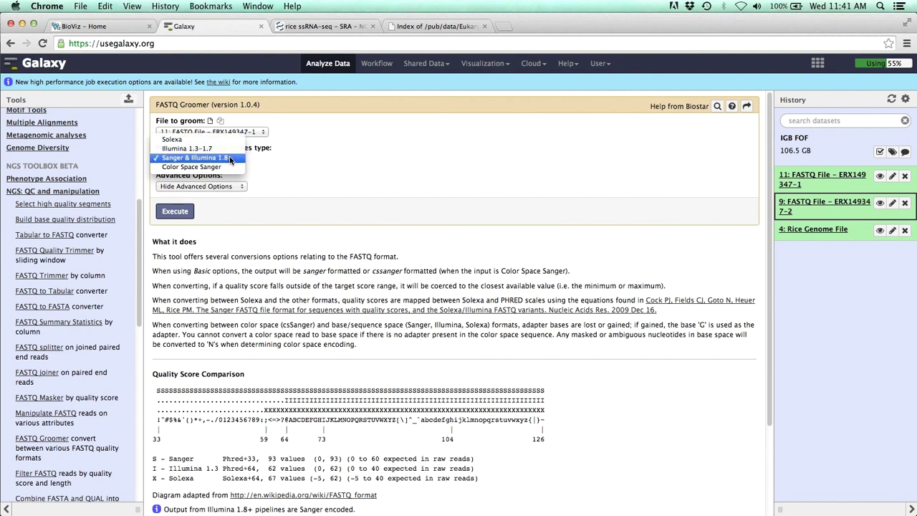
{"action": "left_click", "coordinate": [229, 159]}
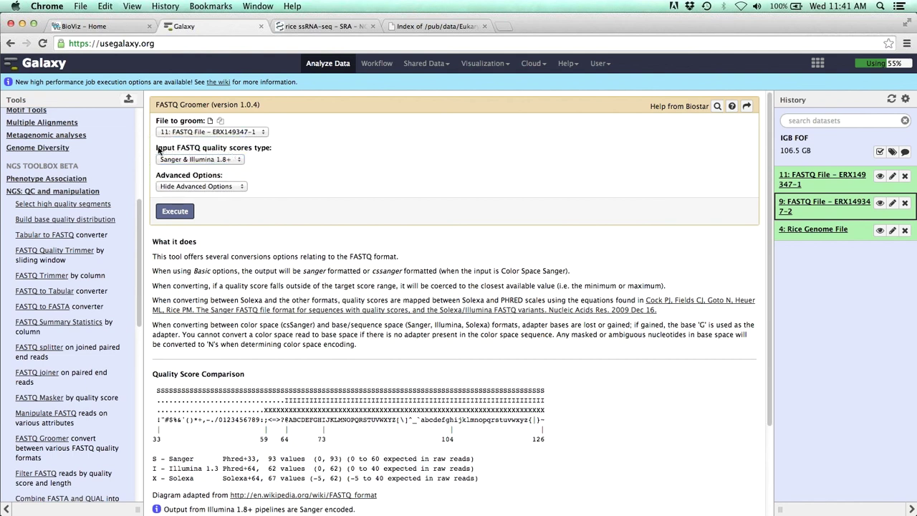
Run FASTQ Groomer on FASTQ File - ERX149347-1 with Sanger & Illumina 1.8+ as the input quality scores type.
{"action": "left_click_drag", "start_coordinate": [157, 150], "coordinate": [291, 161]}
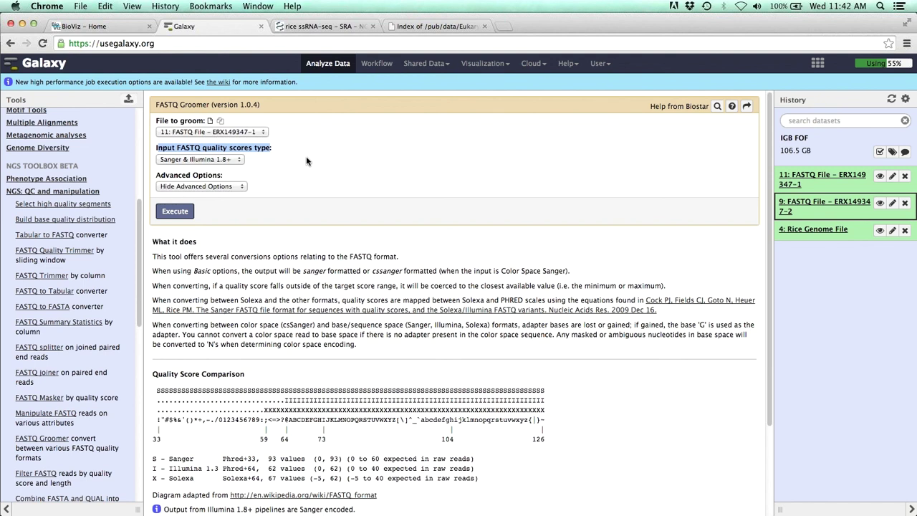
{"action": "left_click", "coordinate": [304, 158]}
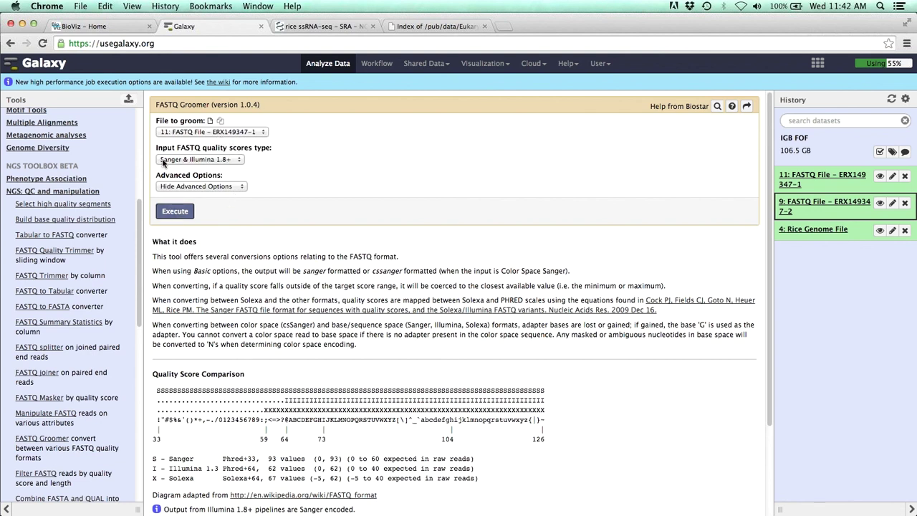
{"action": "left_click", "coordinate": [184, 211]}
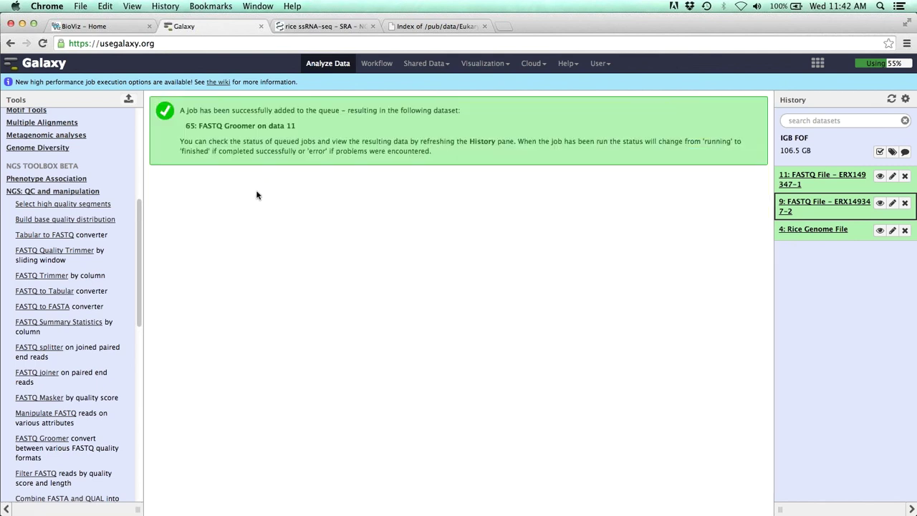
Run FASTQ Groomer on FASTQ File - ERX149347-2 with the Sanger & Illumina 1.8+ quality scores type.
{"action": "left_click", "coordinate": [48, 438]}
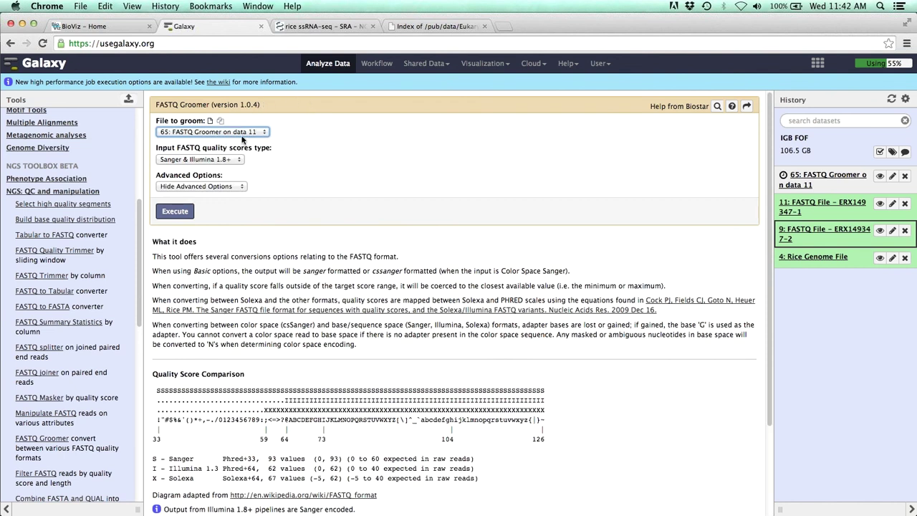
{"action": "left_click", "coordinate": [249, 133]}
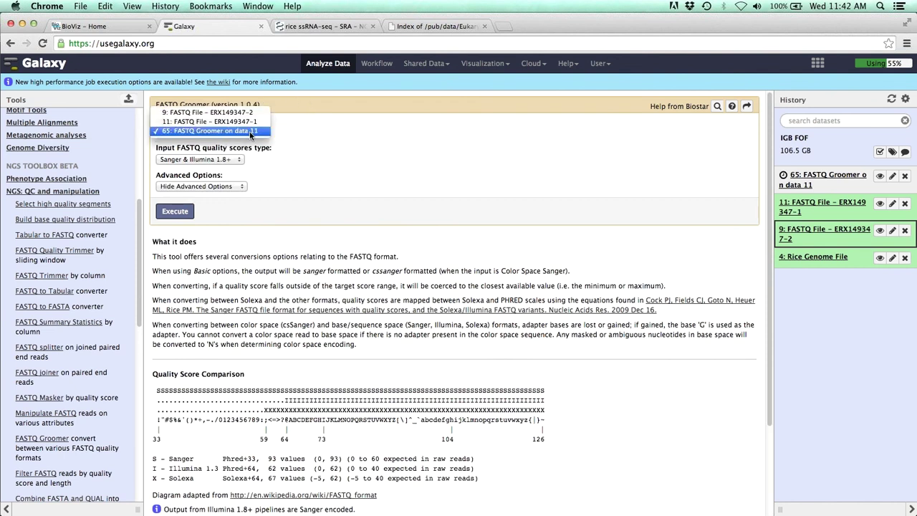
{"action": "left_click", "coordinate": [215, 112]}
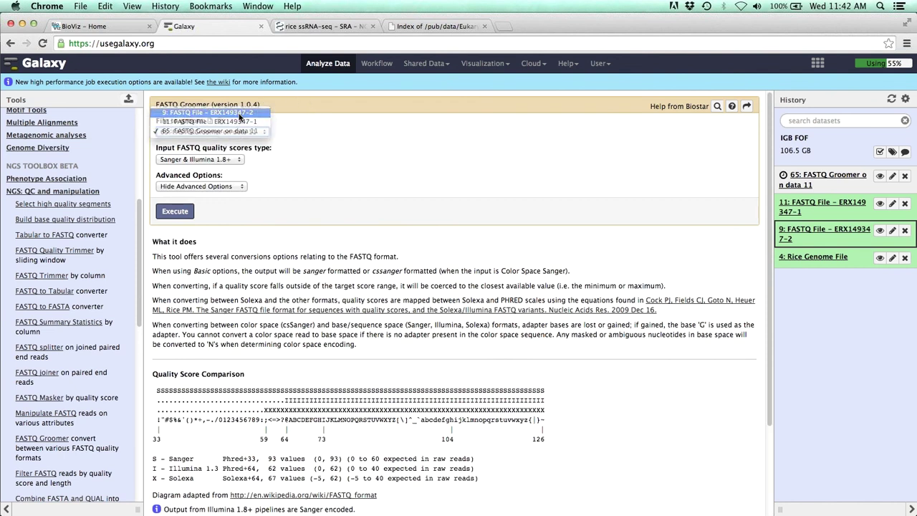
{"action": "left_click", "coordinate": [179, 214]}
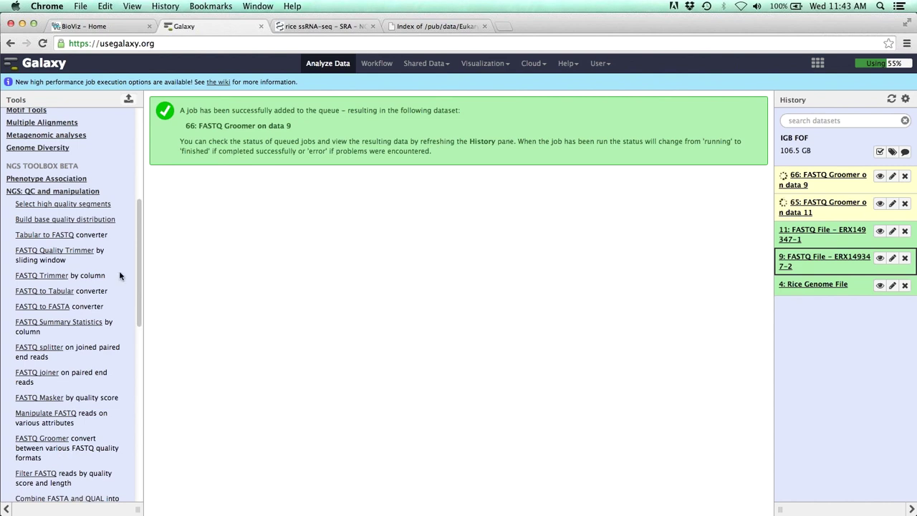
Run FastQC:Read QC from the NGS: QC and manipulation category on FASTQ Groomer on data 9, with the output title FastQC.
{"action": "left_click", "coordinate": [52, 190]}
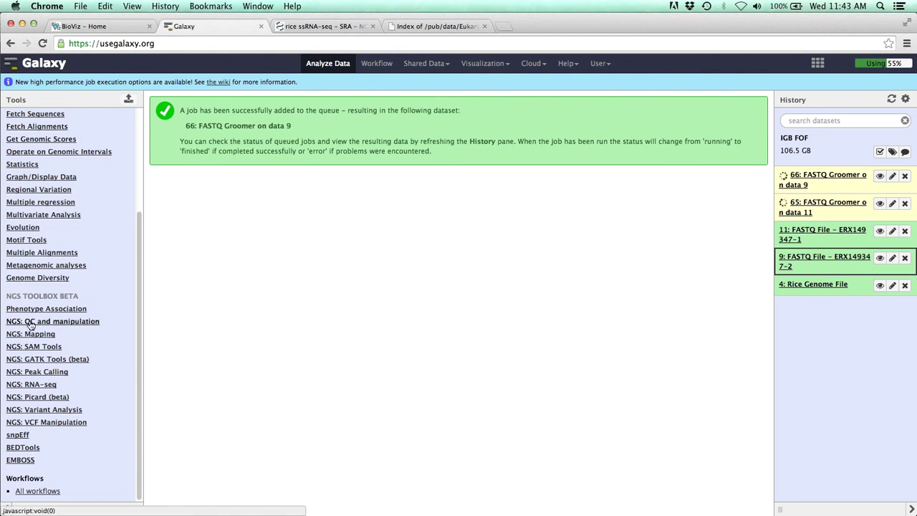
{"action": "left_click", "coordinate": [61, 322]}
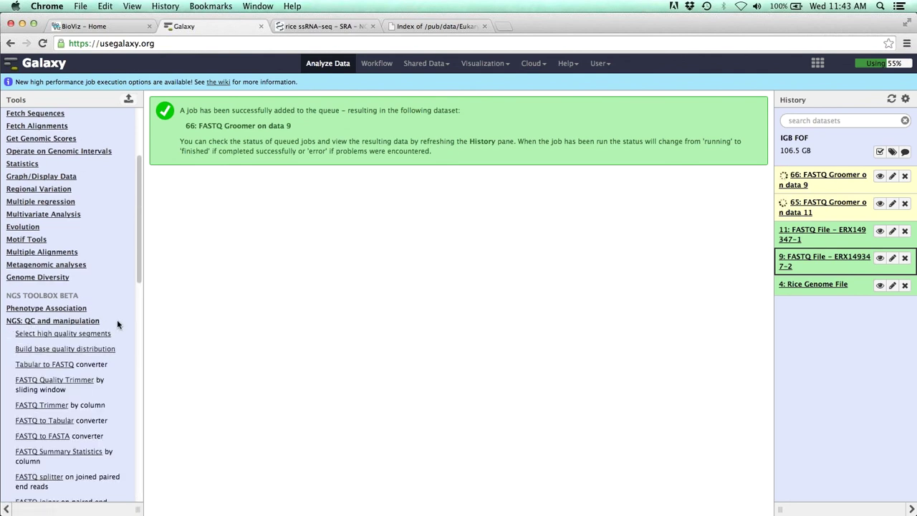
{"action": "scroll", "coordinate": [115, 320], "scroll_direction": "down", "scroll_amount": 1}
{"action": "scroll", "coordinate": [111, 326], "scroll_direction": "down", "scroll_amount": 3}
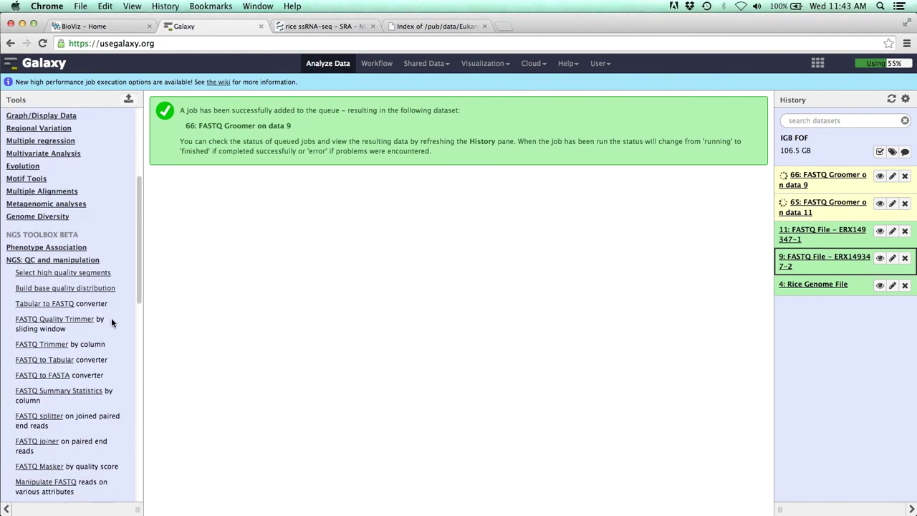
{"action": "scroll", "coordinate": [111, 323], "scroll_direction": "down", "scroll_amount": 5}
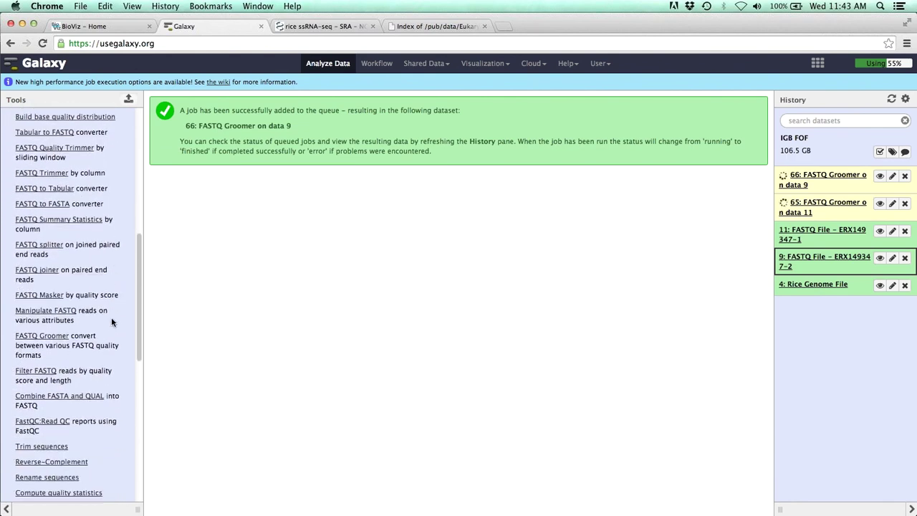
{"action": "left_click", "coordinate": [54, 424]}
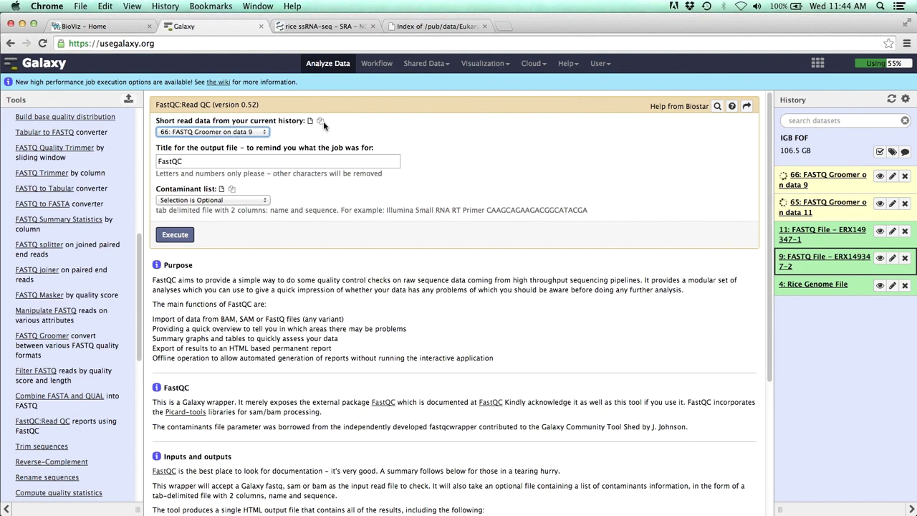
{"action": "left_click", "coordinate": [232, 133]}
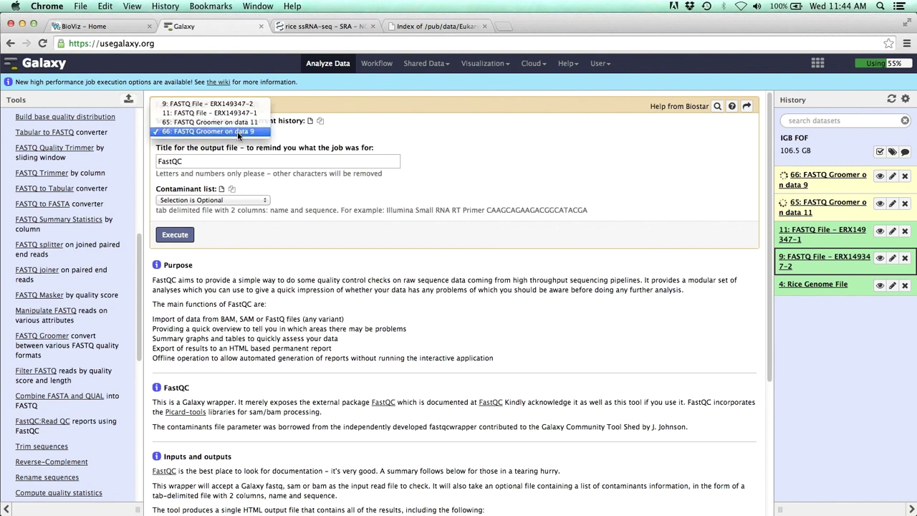
{"action": "left_click", "coordinate": [237, 131]}
{"action": "left_click", "coordinate": [169, 236]}
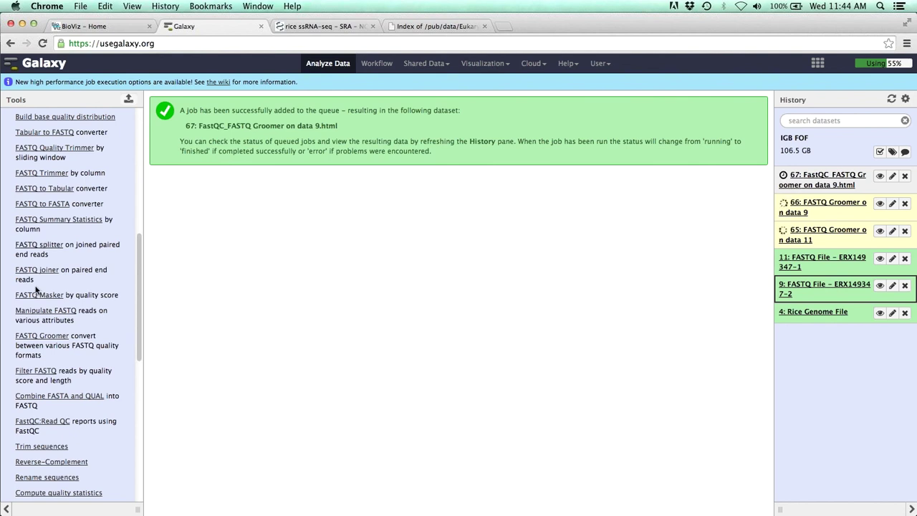
Run FastQC:Read QC on FASTQ Groomer on data 11, keeping FastQC as the output title.
{"action": "left_click", "coordinate": [53, 424]}
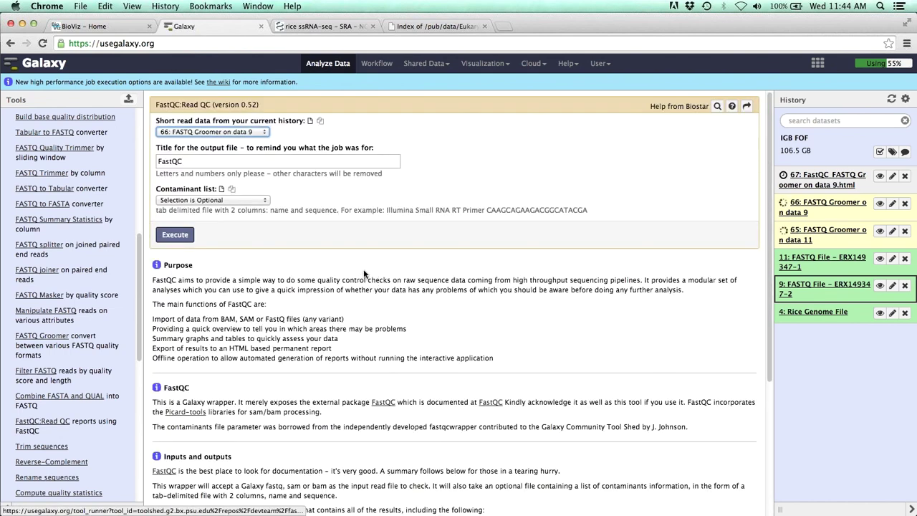
{"action": "left_click", "coordinate": [244, 132]}
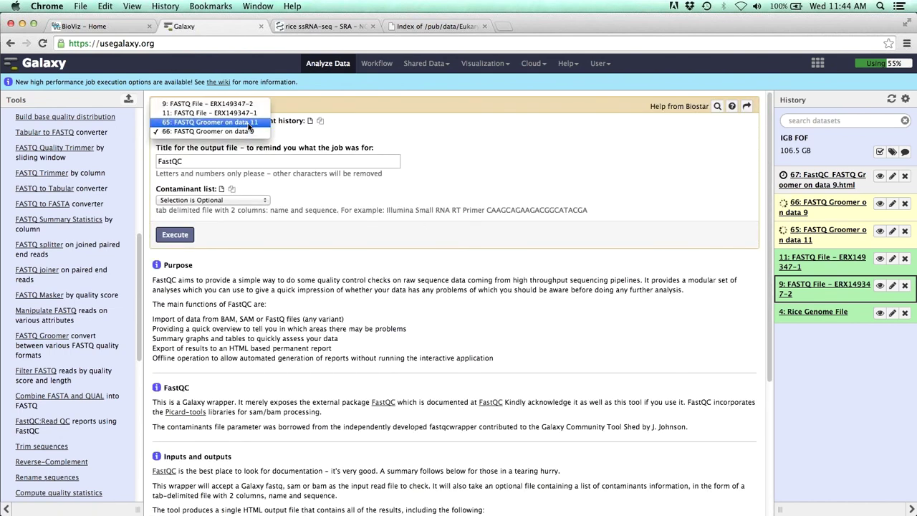
{"action": "left_click", "coordinate": [250, 123]}
{"action": "left_click", "coordinate": [175, 234]}
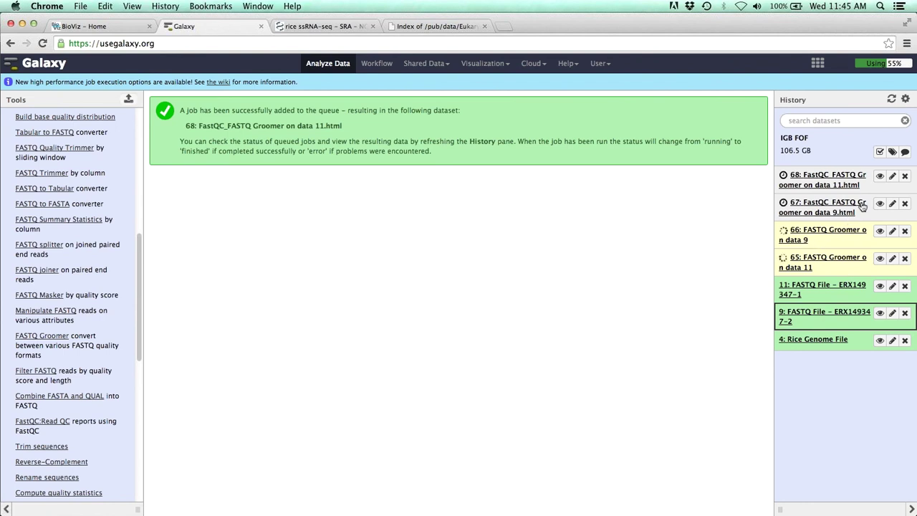
Switch to the saved history FoF 2 - RNA-seq using Galaxy and Rice.
{"action": "left_click", "coordinate": [904, 99]}
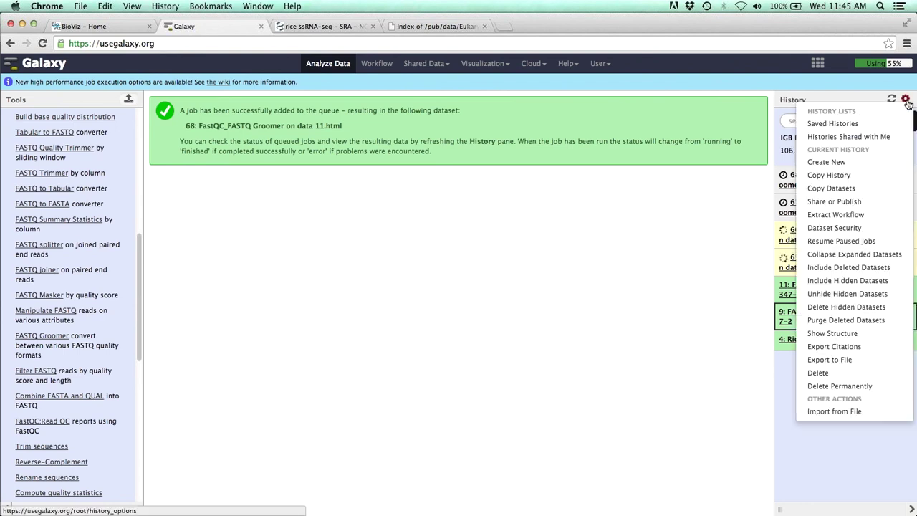
{"action": "left_click", "coordinate": [864, 123]}
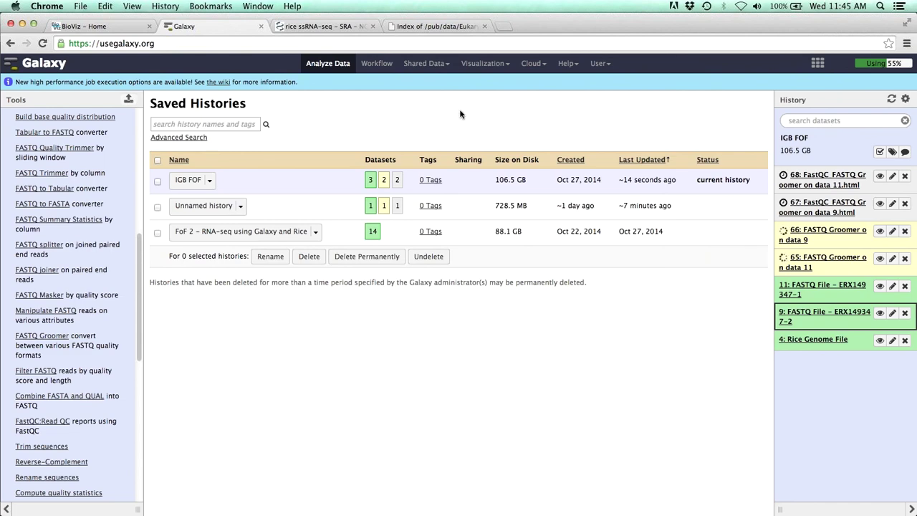
{"action": "left_click", "coordinate": [273, 233]}
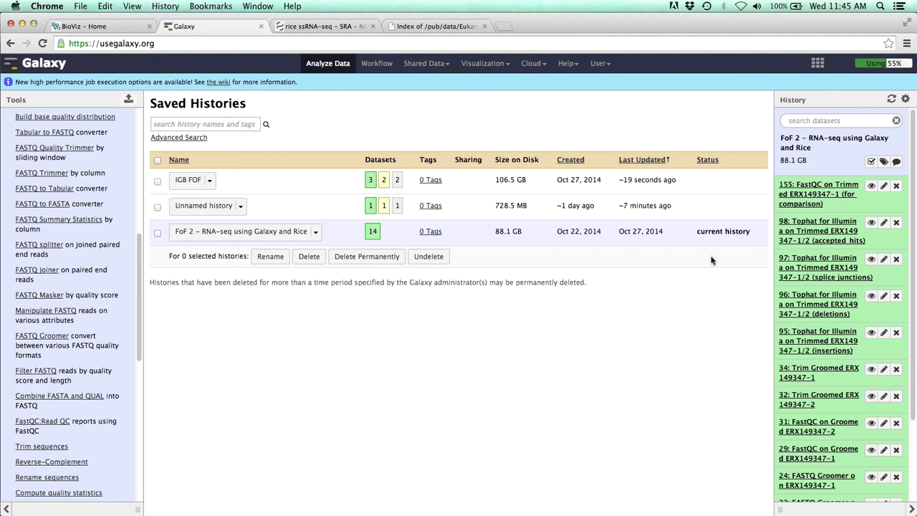
Display the FastQC on Groomed ERX149347-2 report from the current history.
{"action": "scroll", "coordinate": [828, 272], "scroll_direction": "down", "scroll_amount": 3}
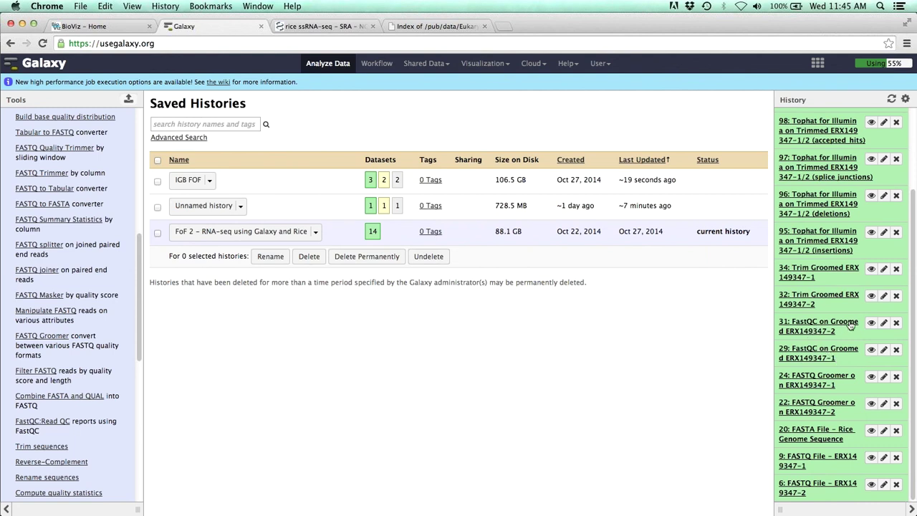
{"action": "left_click", "coordinate": [871, 323]}
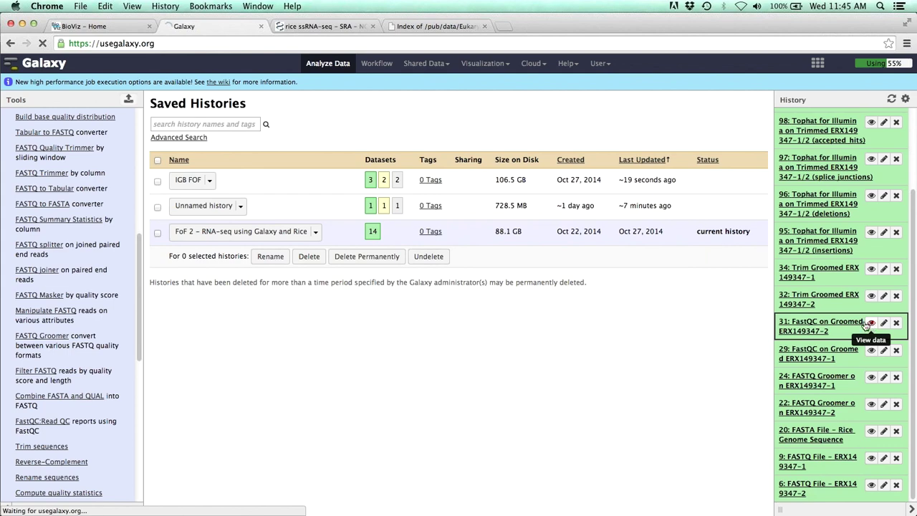
{"action": "left_click", "coordinate": [823, 327]}
{"action": "left_click", "coordinate": [822, 327]}
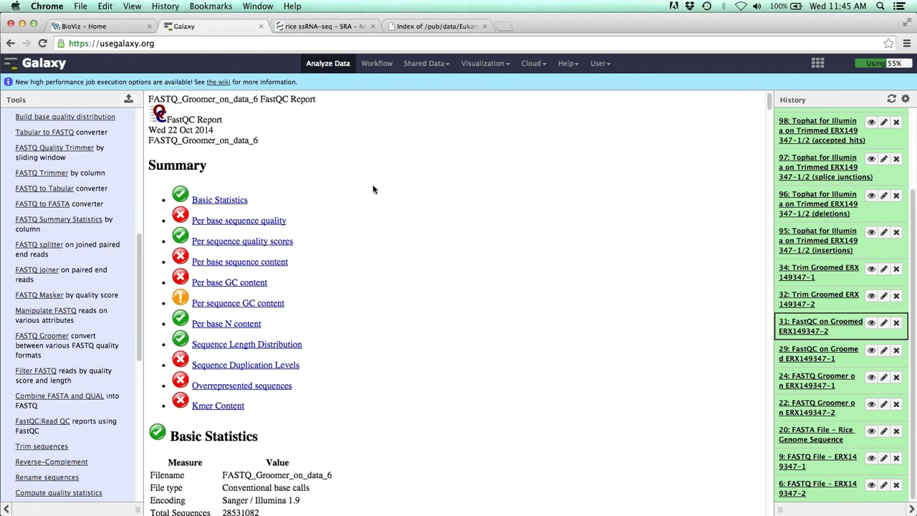
Examine the FastQC report's summary, basic statistics and per base sequence quality plot.
{"action": "scroll", "coordinate": [372, 189], "scroll_direction": "down", "scroll_amount": 1}
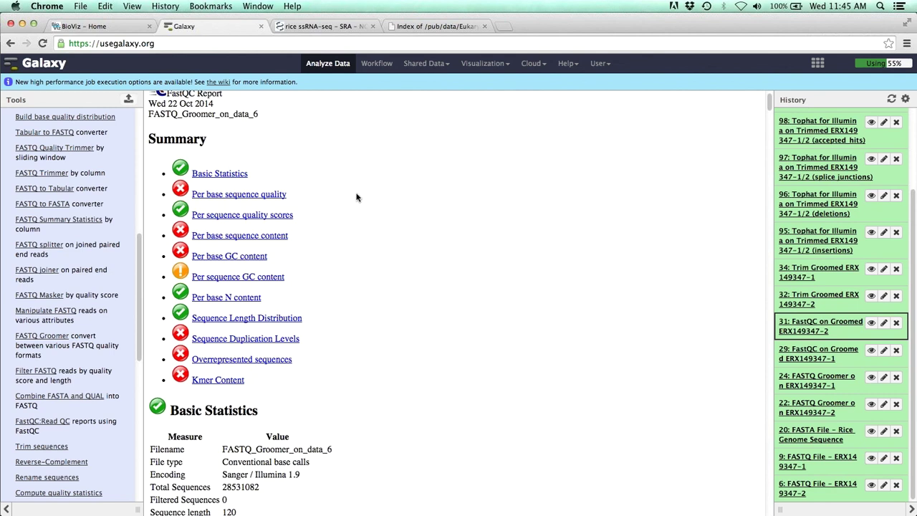
{"action": "scroll", "coordinate": [322, 199], "scroll_direction": "down", "scroll_amount": 5}
{"action": "scroll", "coordinate": [470, 204], "scroll_direction": "down", "scroll_amount": 4}
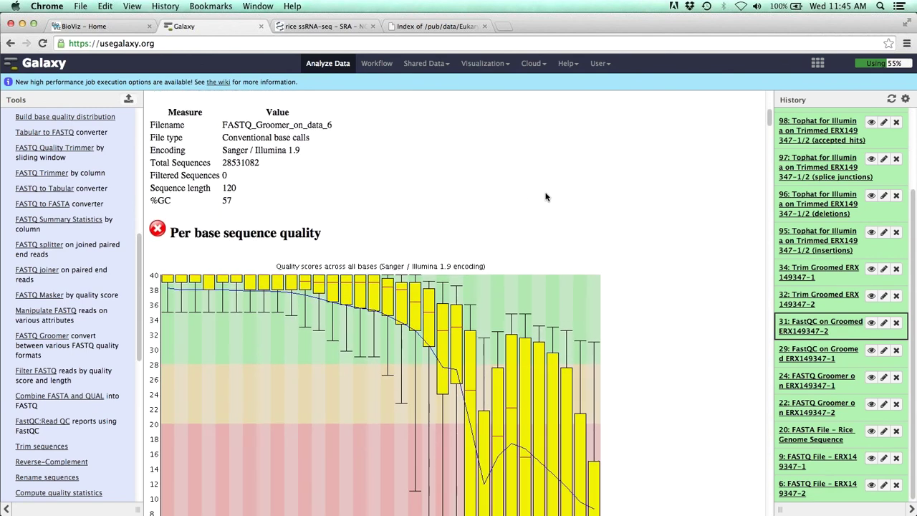
{"action": "scroll", "coordinate": [600, 199], "scroll_direction": "down", "scroll_amount": 2}
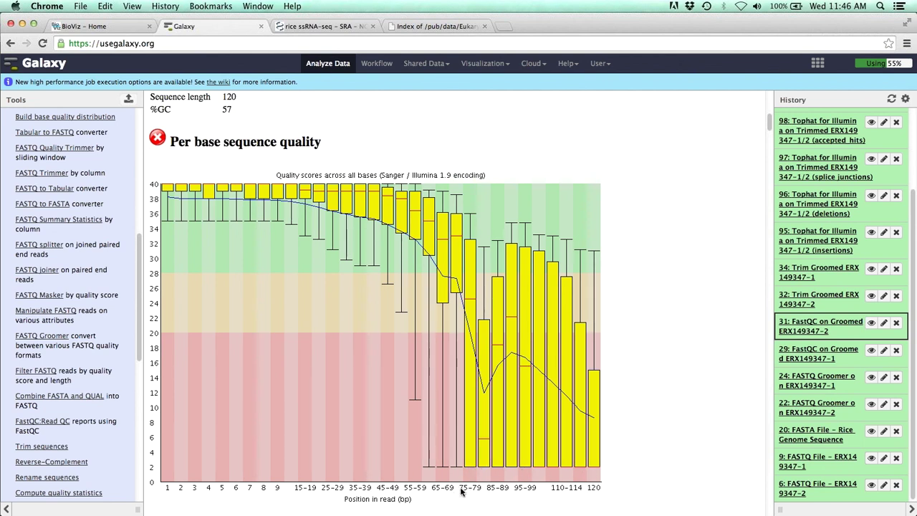
Examine the report's plots from per sequence quality scores through base and GC content to sequence length distribution.
{"action": "scroll", "coordinate": [636, 424], "scroll_direction": "down", "scroll_amount": 5}
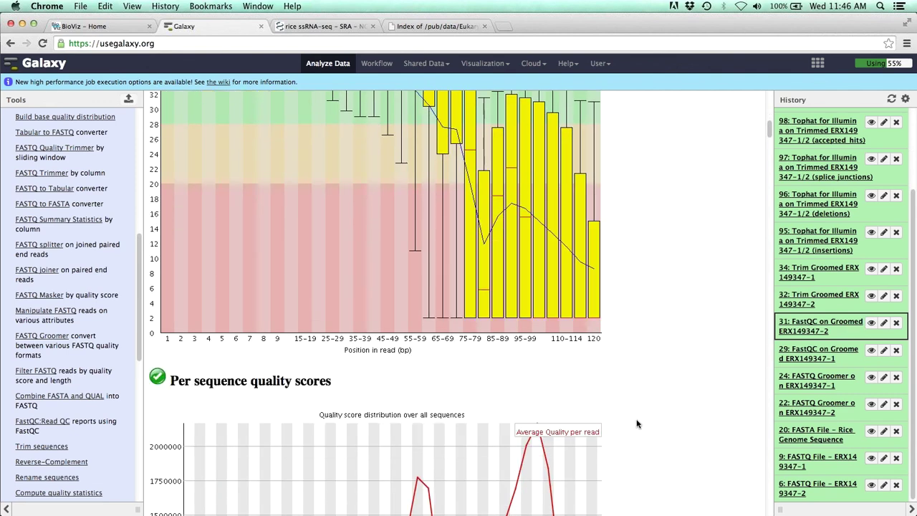
{"action": "scroll", "coordinate": [634, 415], "scroll_direction": "down", "scroll_amount": 20}
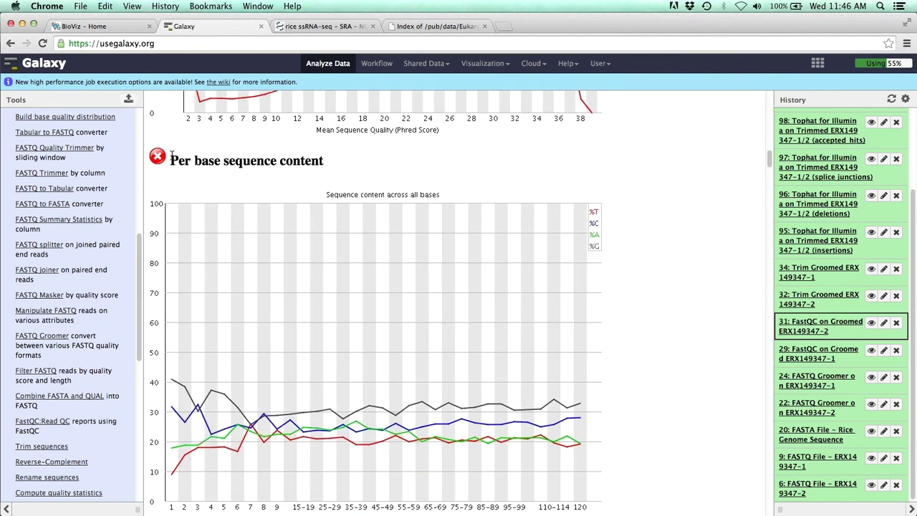
{"action": "scroll", "coordinate": [311, 185], "scroll_direction": "down", "scroll_amount": 2}
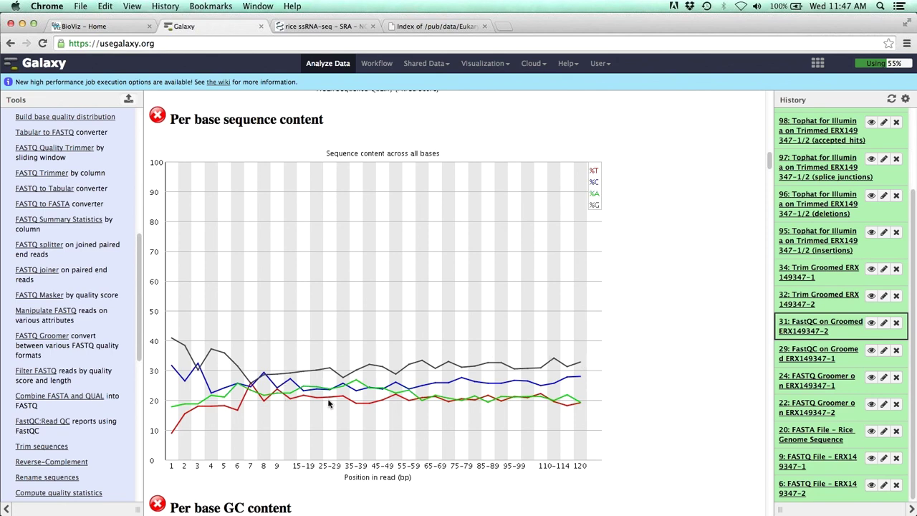
{"action": "scroll", "coordinate": [334, 188], "scroll_direction": "down", "scroll_amount": 8}
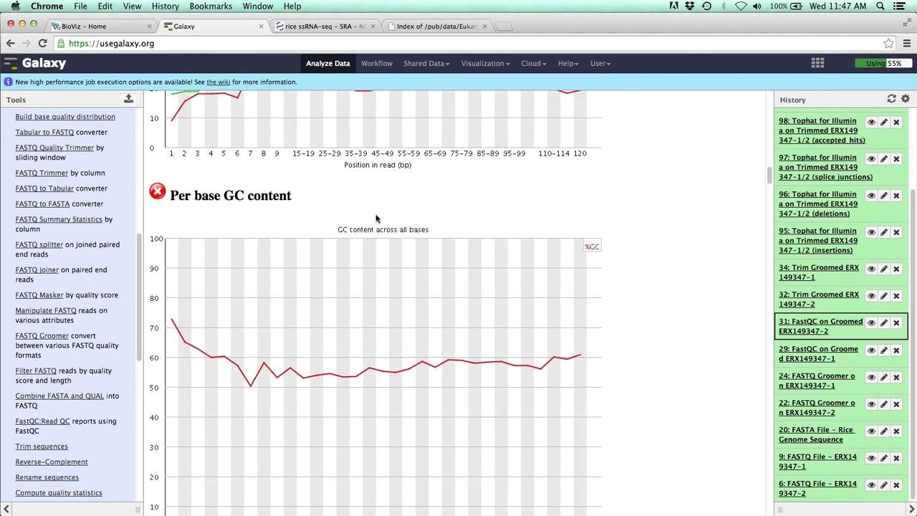
{"action": "scroll", "coordinate": [634, 319], "scroll_direction": "down", "scroll_amount": 13}
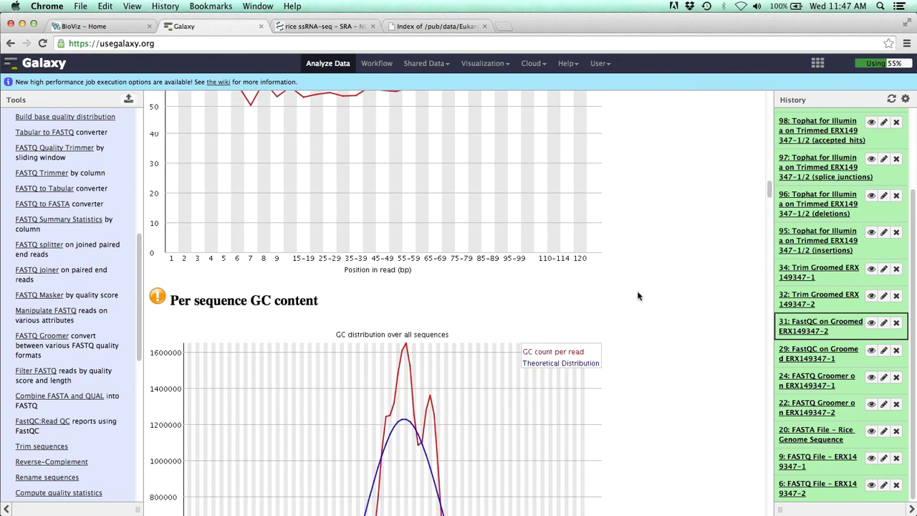
{"action": "scroll", "coordinate": [637, 290], "scroll_direction": "down", "scroll_amount": 15}
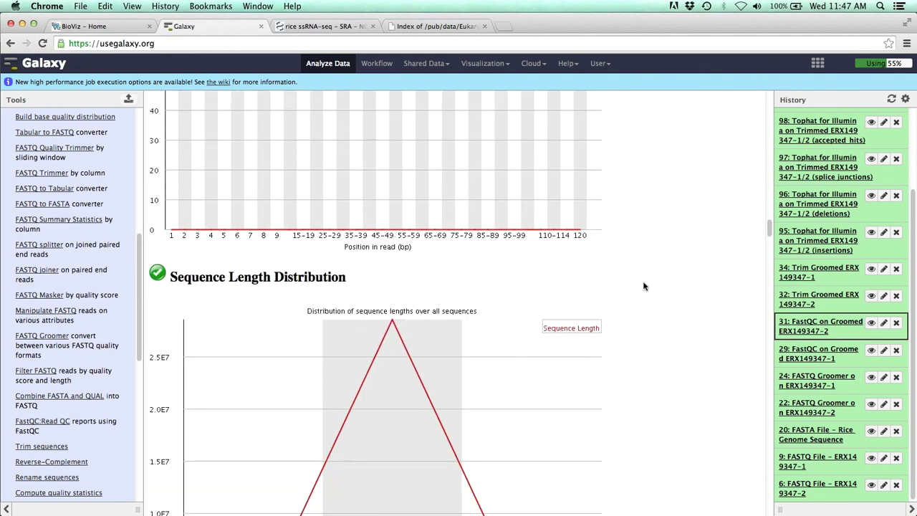
Examine the report's Overrepresented sequences table, highlighting the first sequence, its percentage and the first four rows.
{"action": "scroll", "coordinate": [643, 286], "scroll_direction": "down", "scroll_amount": 20}
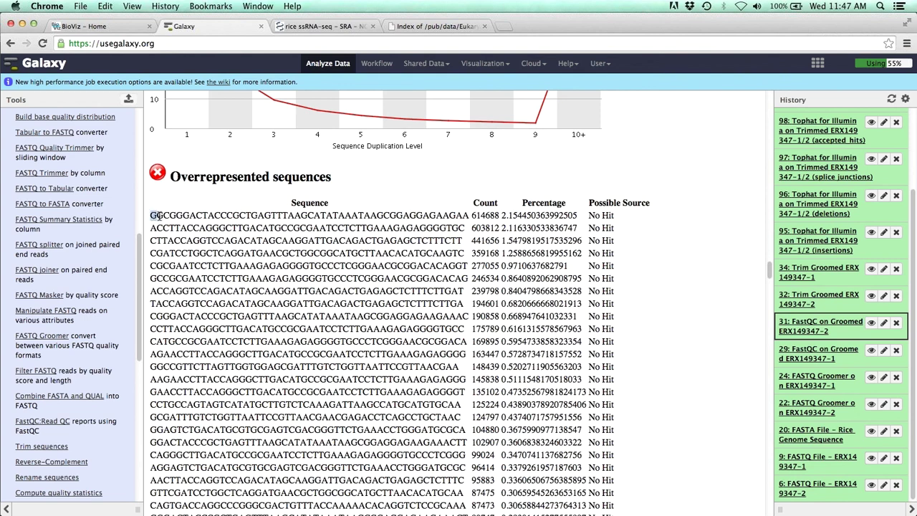
{"action": "left_click_drag", "start_coordinate": [158, 215], "coordinate": [469, 215]}
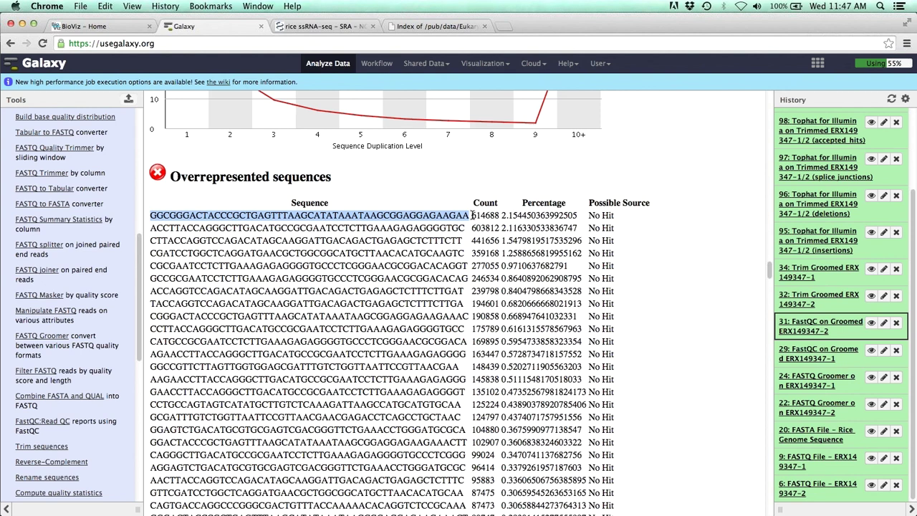
{"action": "left_click", "coordinate": [472, 215]}
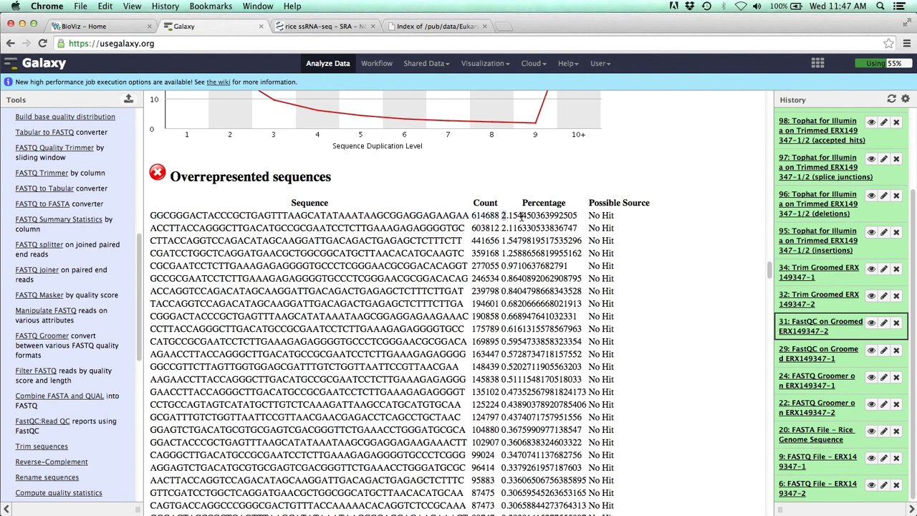
{"action": "left_click_drag", "start_coordinate": [521, 217], "coordinate": [581, 222]}
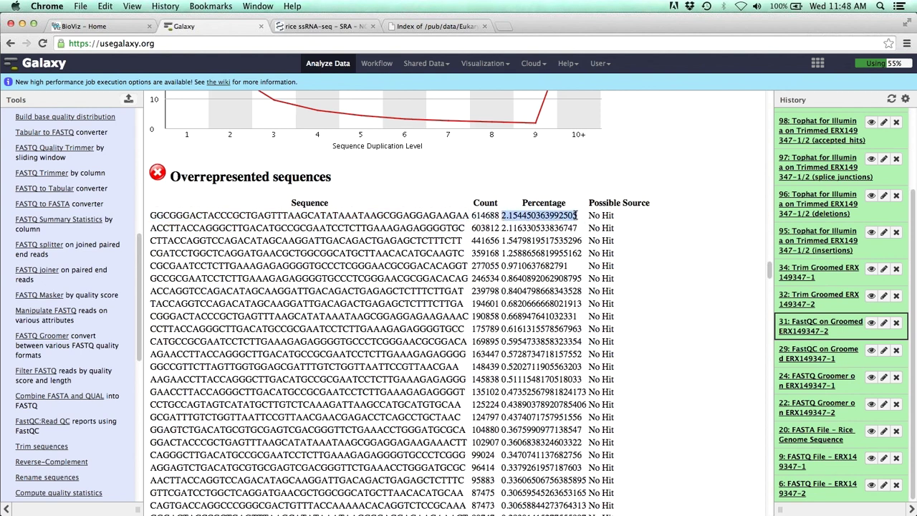
{"action": "left_click", "coordinate": [564, 226]}
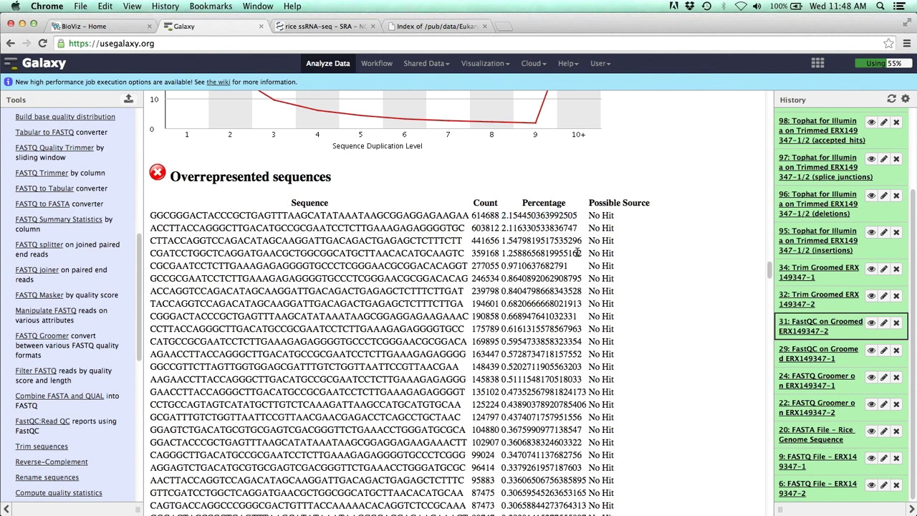
{"action": "left_click_drag", "start_coordinate": [581, 253], "coordinate": [152, 212]}
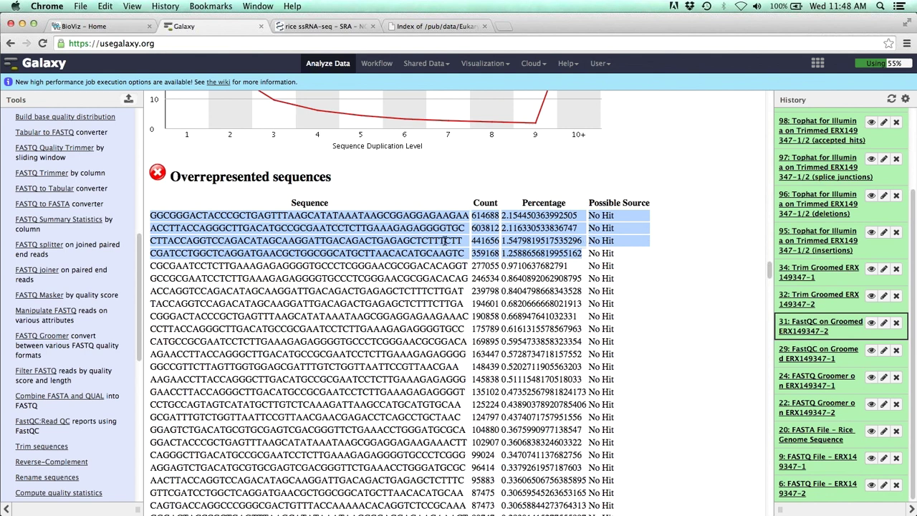
{"action": "scroll", "coordinate": [367, 169], "scroll_direction": "down", "scroll_amount": 2}
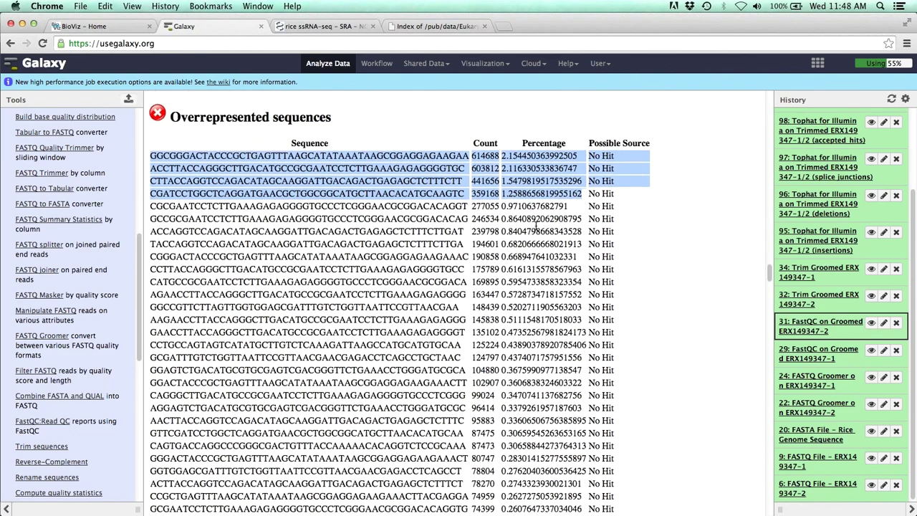
{"action": "scroll", "coordinate": [438, 255], "scroll_direction": "down", "scroll_amount": 20}
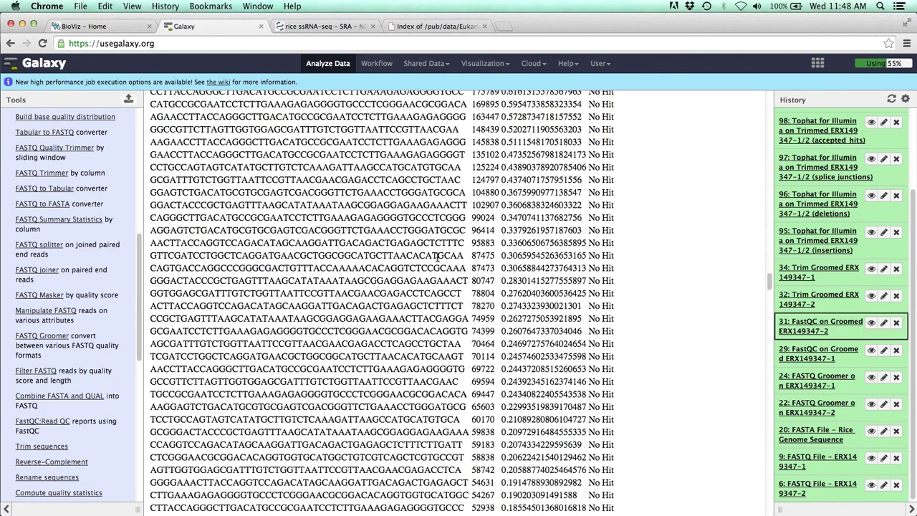
{"action": "scroll", "coordinate": [438, 259], "scroll_direction": "down", "scroll_amount": 5}
{"action": "scroll", "coordinate": [440, 265], "scroll_direction": "up", "scroll_amount": 15}
{"action": "scroll", "coordinate": [442, 271], "scroll_direction": "up", "scroll_amount": 10}
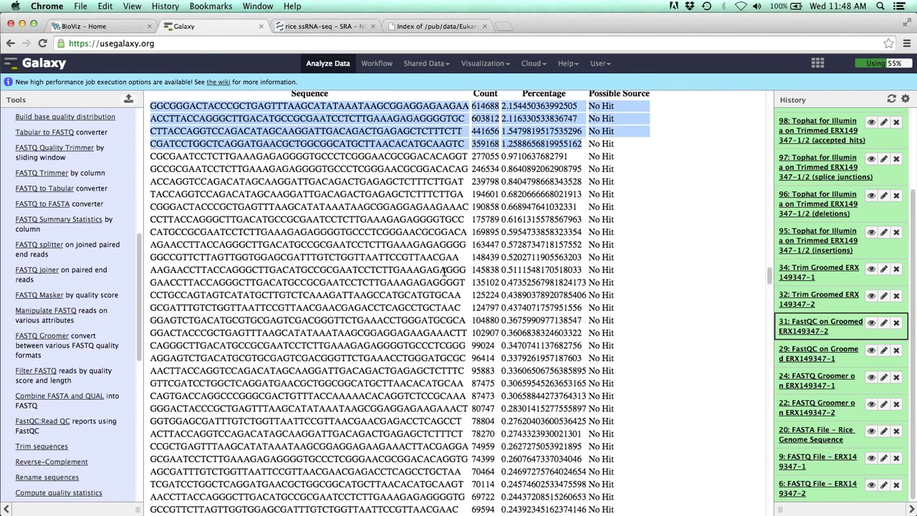
Return to the report's per base sequence quality plot and review where the read quality drops.
{"action": "scroll", "coordinate": [444, 272], "scroll_direction": "up", "scroll_amount": 20}
{"action": "scroll", "coordinate": [446, 276], "scroll_direction": "up", "scroll_amount": 20}
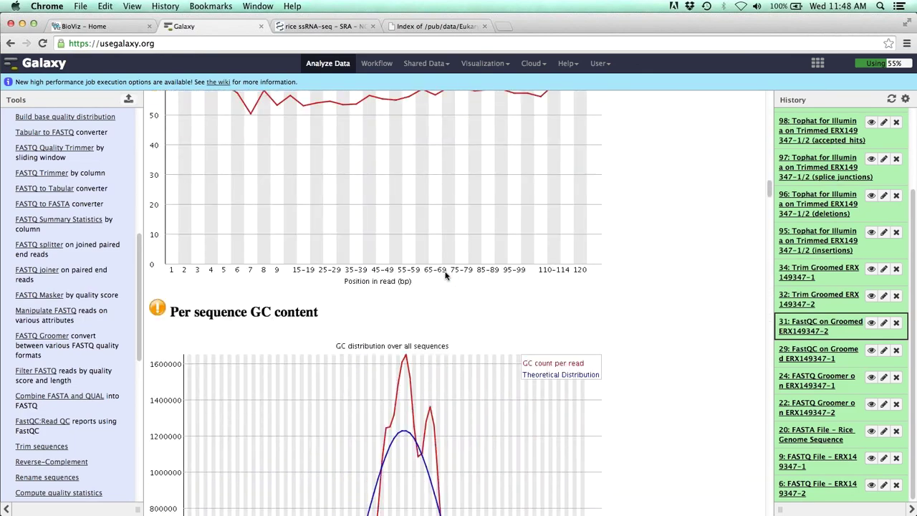
{"action": "scroll", "coordinate": [445, 271], "scroll_direction": "down", "scroll_amount": 5}
{"action": "scroll", "coordinate": [446, 269], "scroll_direction": "down", "scroll_amount": 1}
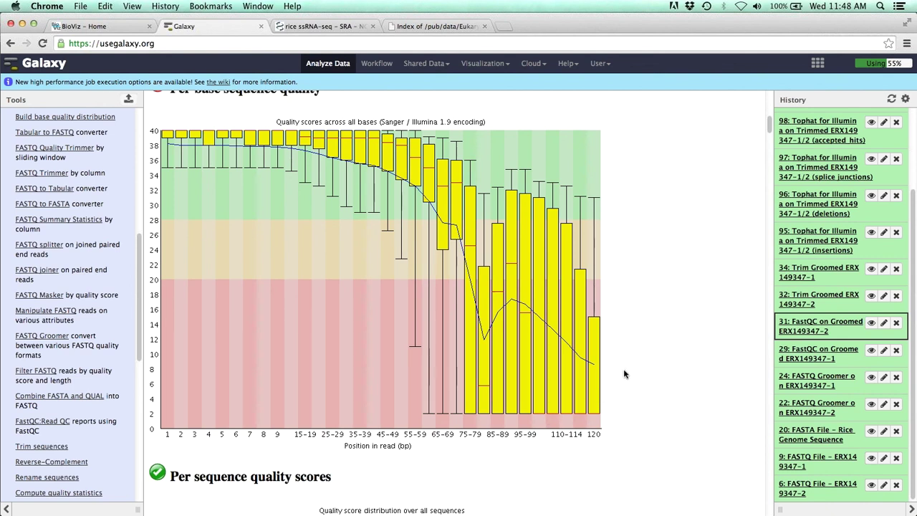
Switch to the saved history IGB FOF.
{"action": "left_click", "coordinate": [905, 100]}
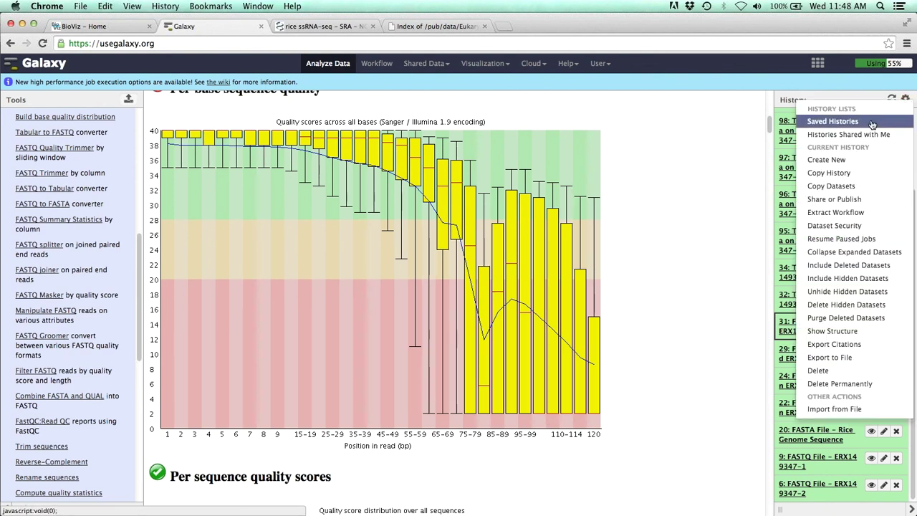
{"action": "left_click", "coordinate": [872, 123]}
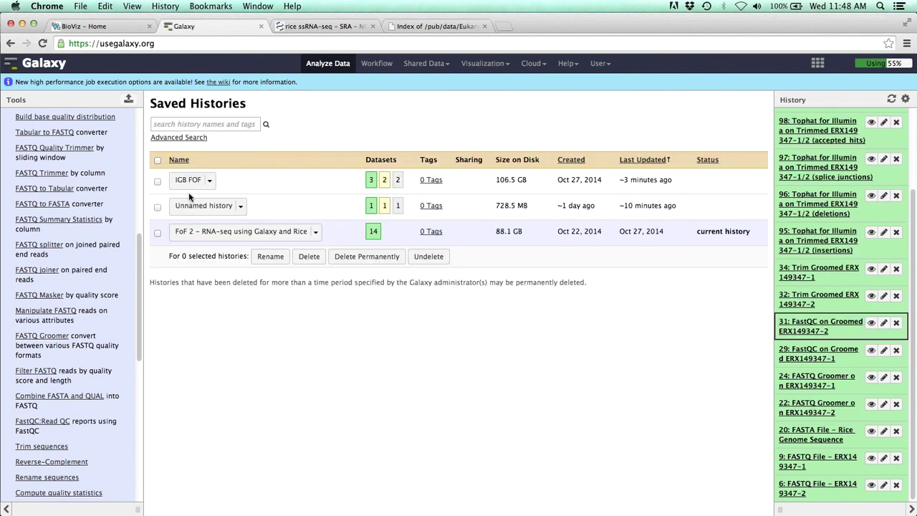
{"action": "left_click", "coordinate": [187, 182]}
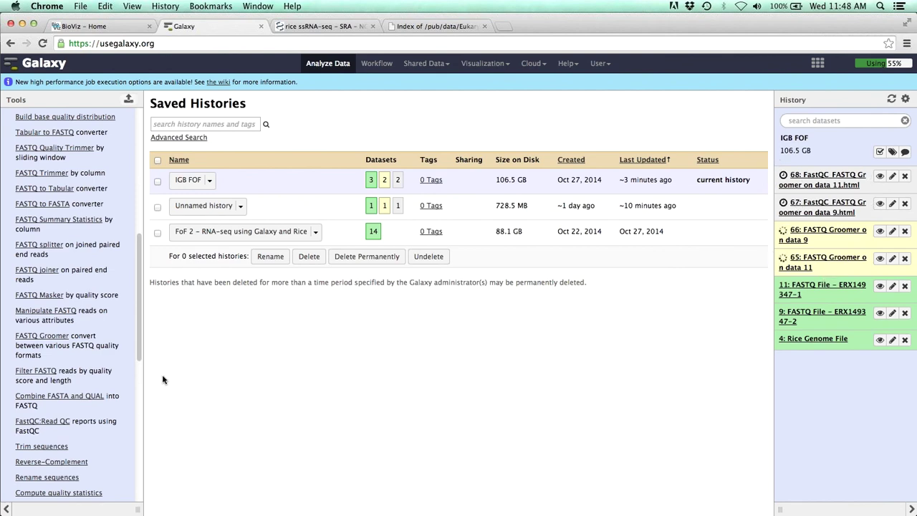
Run Trim sequences on 66: FASTQ Groomer on data 9, keeping bases from 1 and replacing the default last base to keep.
{"action": "scroll", "coordinate": [111, 228], "scroll_direction": "up", "scroll_amount": 2}
{"action": "scroll", "coordinate": [111, 228], "scroll_direction": "up", "scroll_amount": 6}
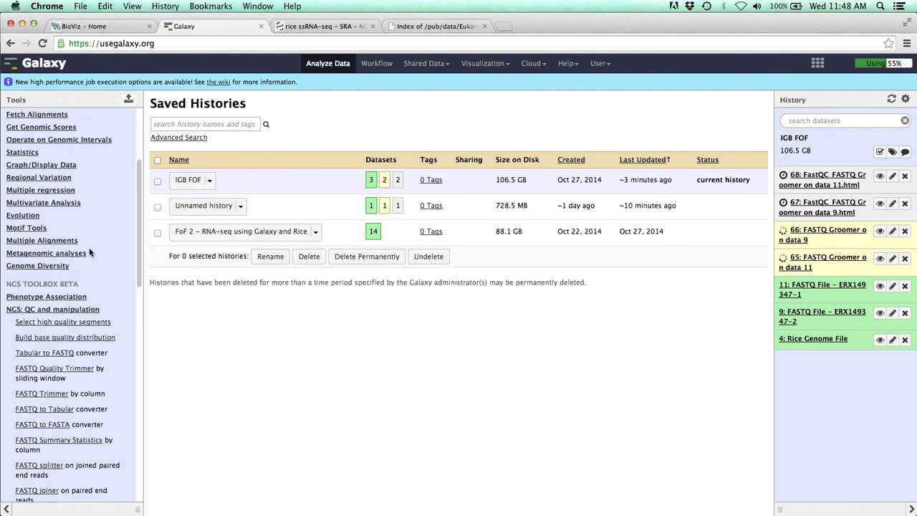
{"action": "left_click", "coordinate": [43, 305]}
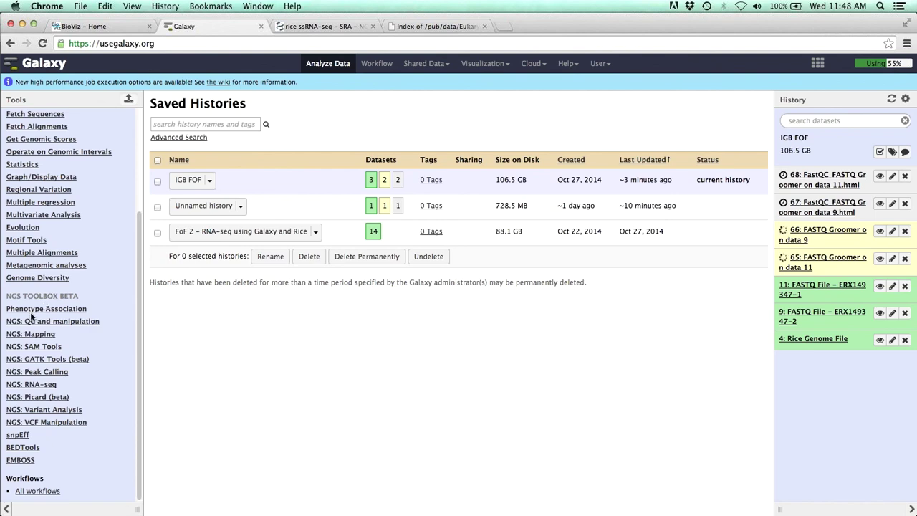
{"action": "left_click", "coordinate": [74, 322]}
{"action": "scroll", "coordinate": [78, 312], "scroll_direction": "down", "scroll_amount": 5}
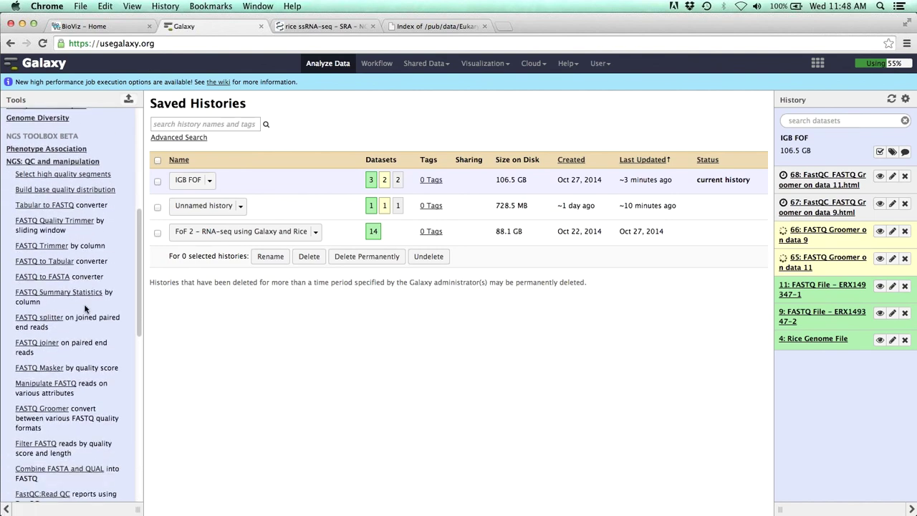
{"action": "scroll", "coordinate": [84, 305], "scroll_direction": "down", "scroll_amount": 4}
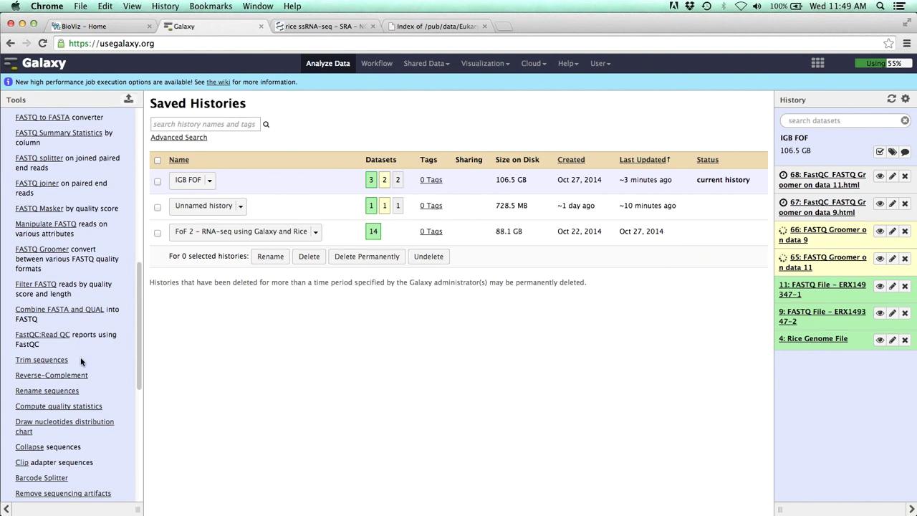
{"action": "left_click", "coordinate": [51, 361]}
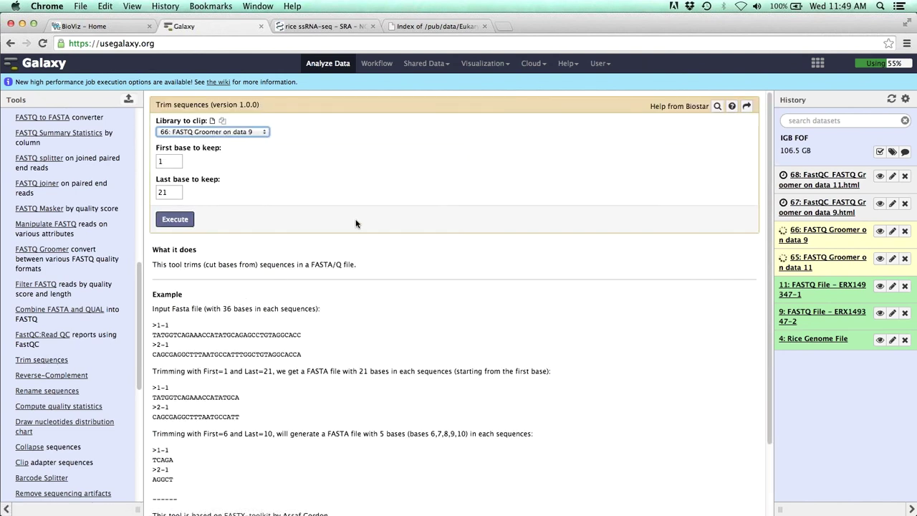
{"action": "left_click", "coordinate": [251, 132]}
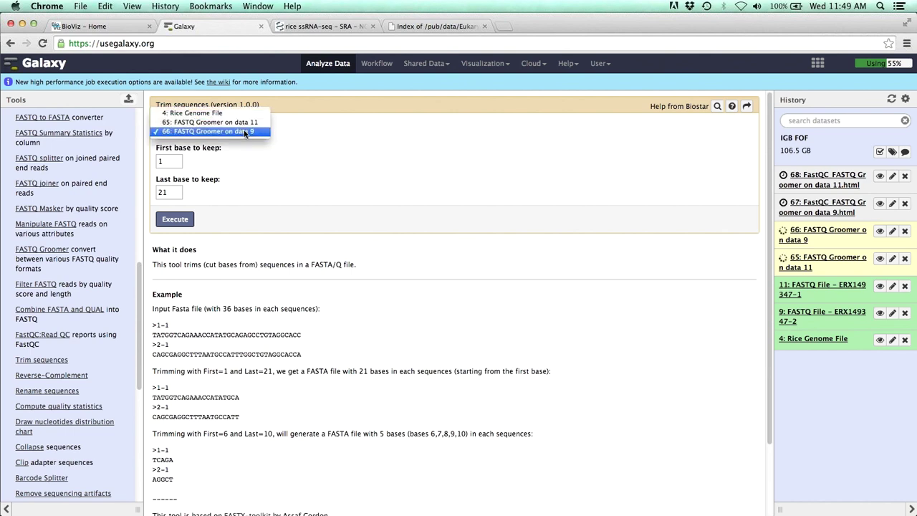
{"action": "left_click", "coordinate": [245, 133]}
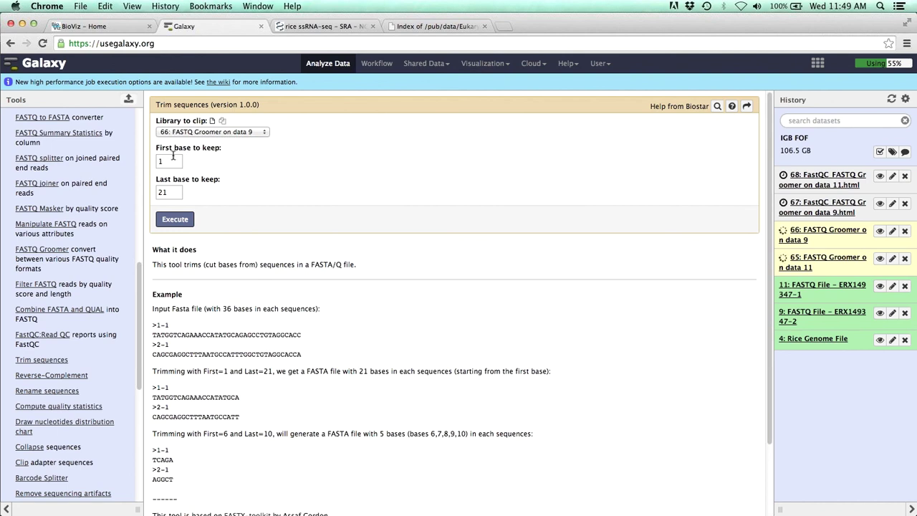
{"action": "left_click_drag", "start_coordinate": [175, 189], "coordinate": [157, 192]}
{"action": "left_click", "coordinate": [175, 221]}
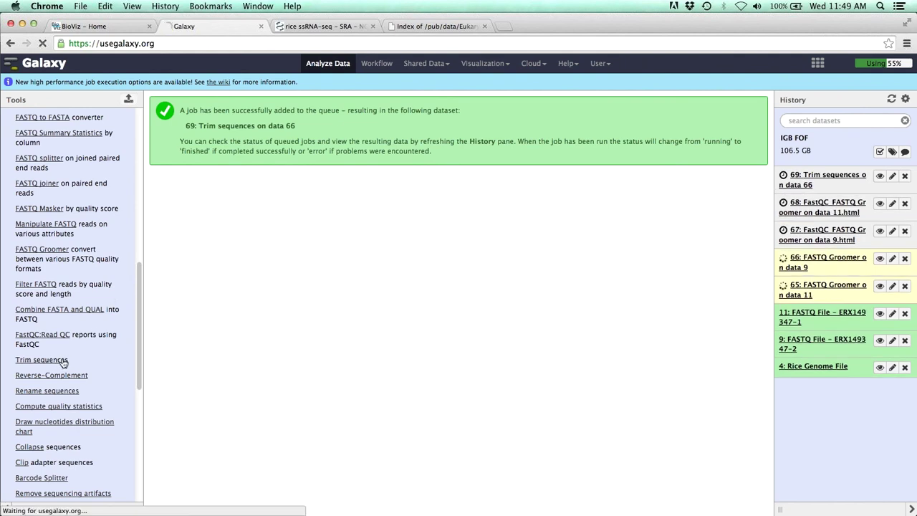
Run Trim sequences on 65: FASTQ Groomer on data 11, keeping bases from 1 and replacing the default last base to keep.
{"action": "left_click", "coordinate": [248, 134]}
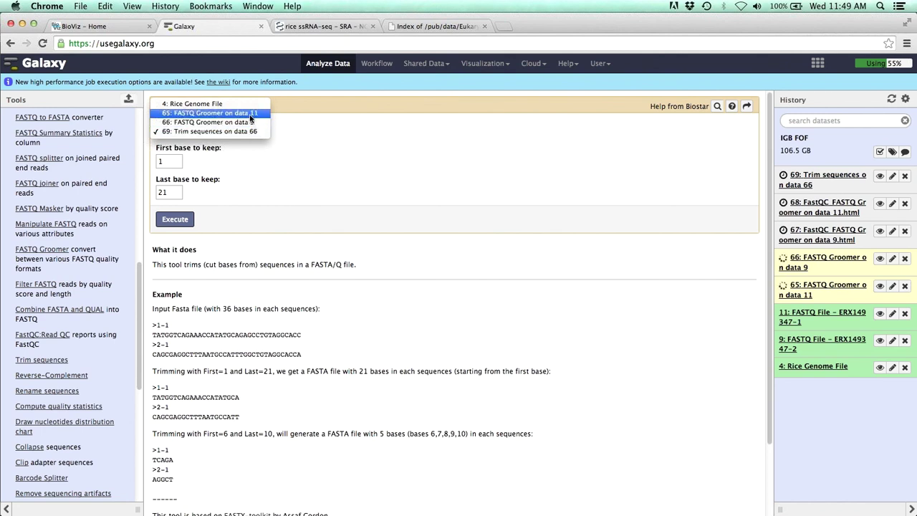
{"action": "left_click", "coordinate": [249, 115]}
{"action": "left_click_drag", "start_coordinate": [167, 190], "coordinate": [152, 194]}
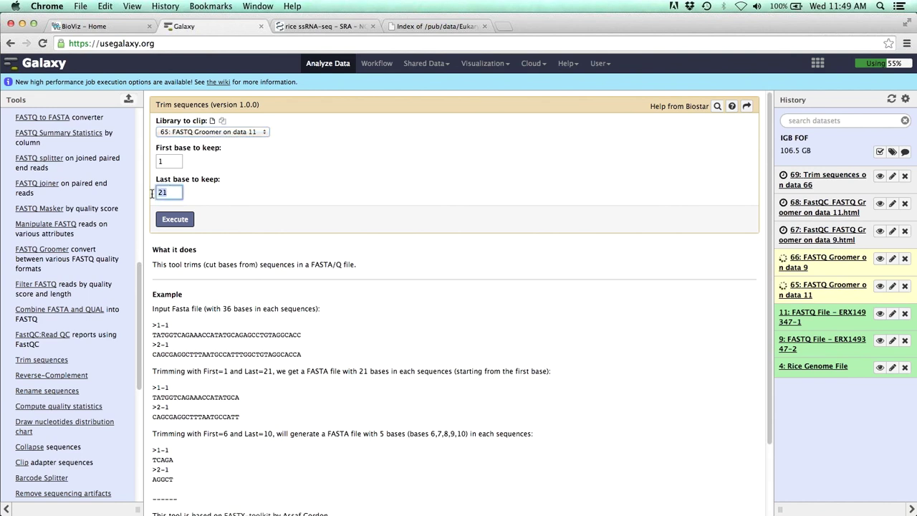
{"action": "left_click", "coordinate": [178, 219]}
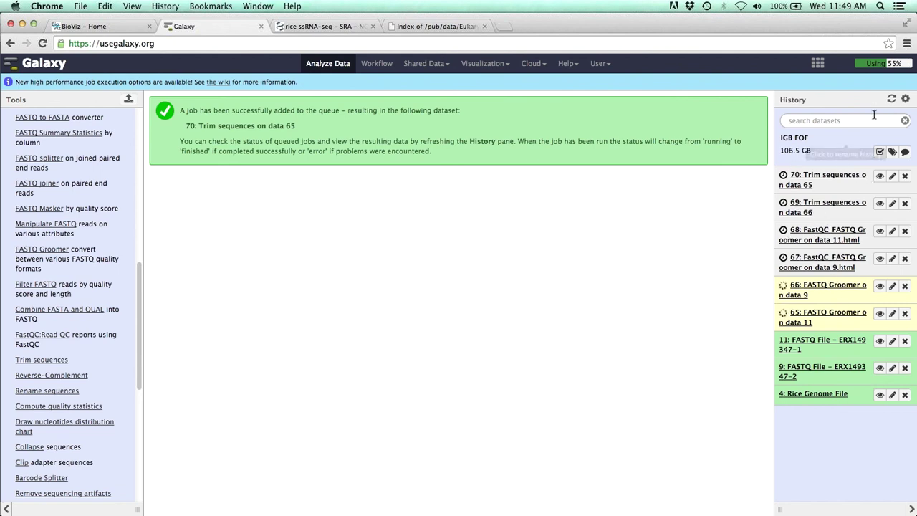
Switch from IGB FOF to the saved history FoF 2 - RNA-seq using Galaxy and Rice.
{"action": "left_click", "coordinate": [905, 100]}
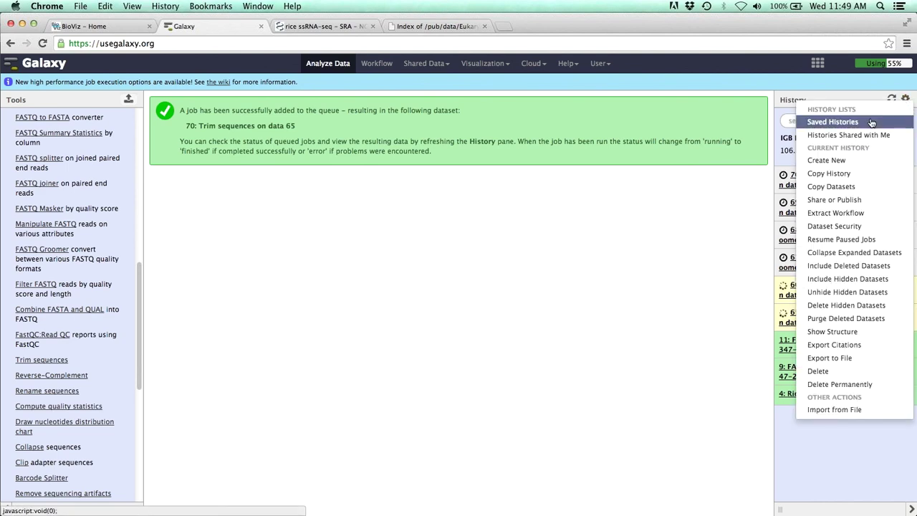
{"action": "left_click", "coordinate": [832, 122]}
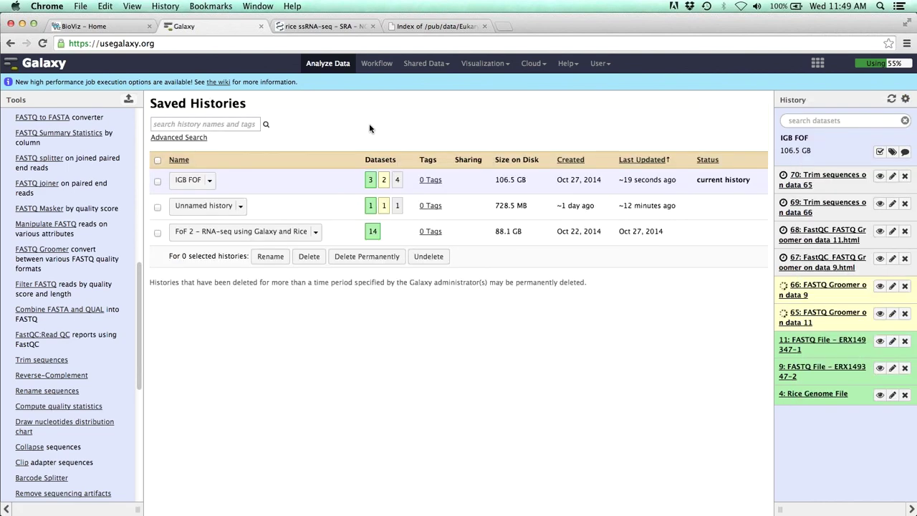
{"action": "left_click", "coordinate": [238, 230]}
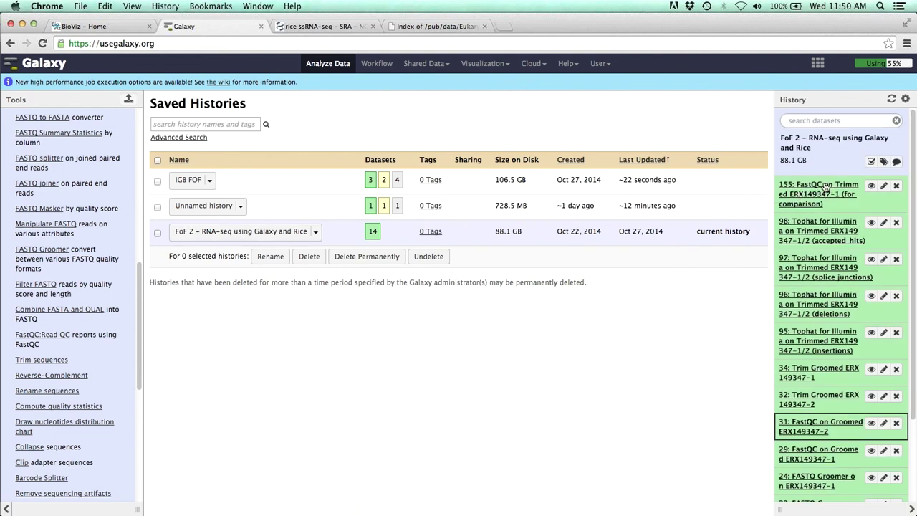
Display the FastQC on Trimmed ERX149347-1 (for comparison) report and examine its basic statistics, per base sequence quality and summary.
{"action": "left_click", "coordinate": [870, 187]}
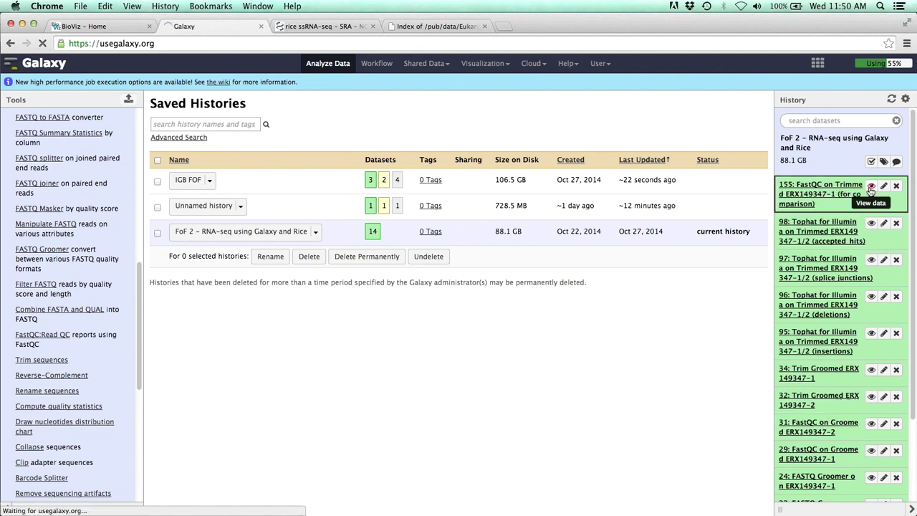
{"action": "scroll", "coordinate": [412, 233], "scroll_direction": "down", "scroll_amount": 10}
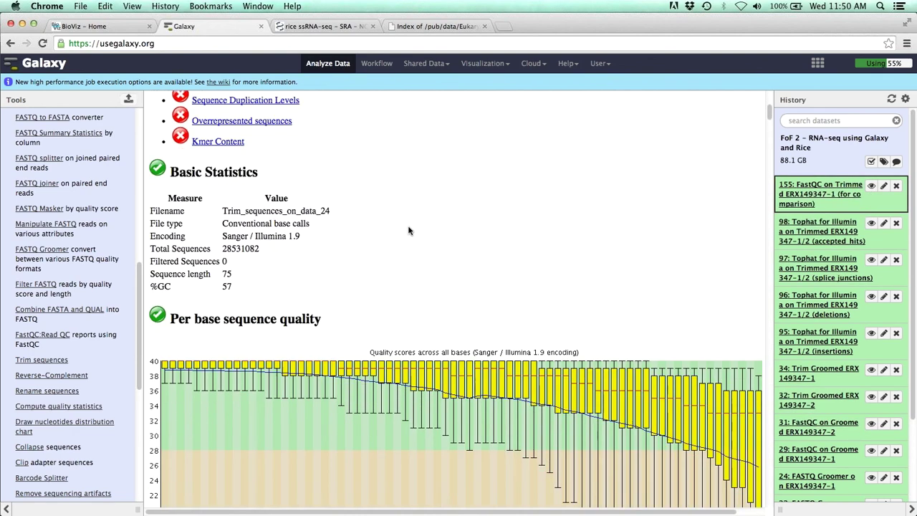
{"action": "scroll", "coordinate": [407, 227], "scroll_direction": "down", "scroll_amount": 1}
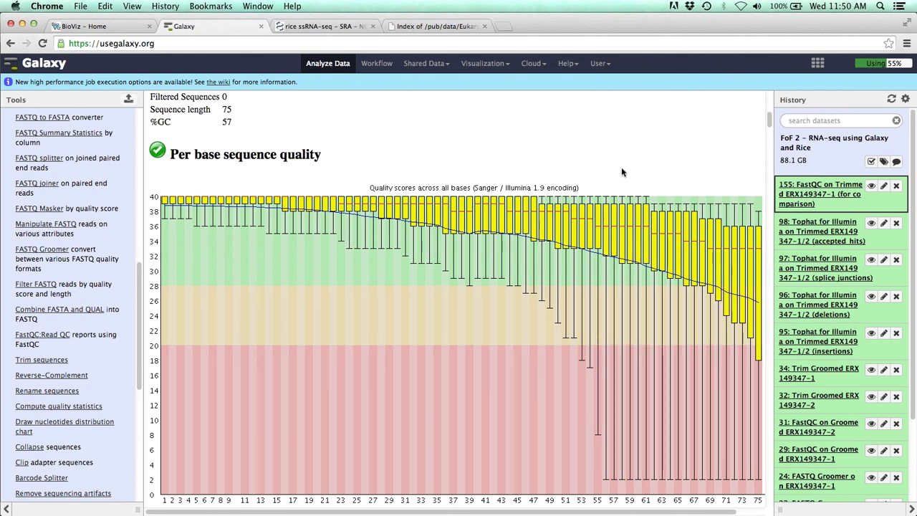
{"action": "scroll", "coordinate": [617, 181], "scroll_direction": "up", "scroll_amount": 5}
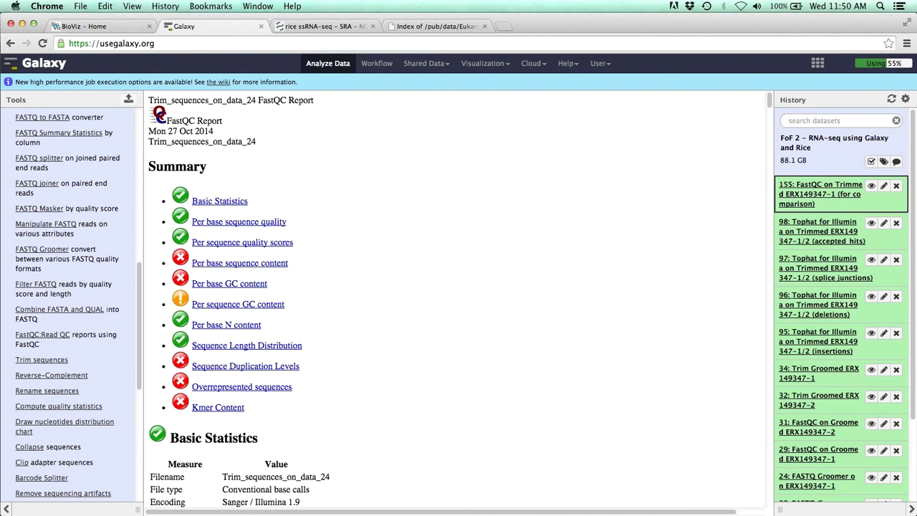
Switch from the FoF 2 - RNA-seq using Galaxy and Rice history back to the saved history IGB FOF.
{"action": "left_click", "coordinate": [906, 99]}
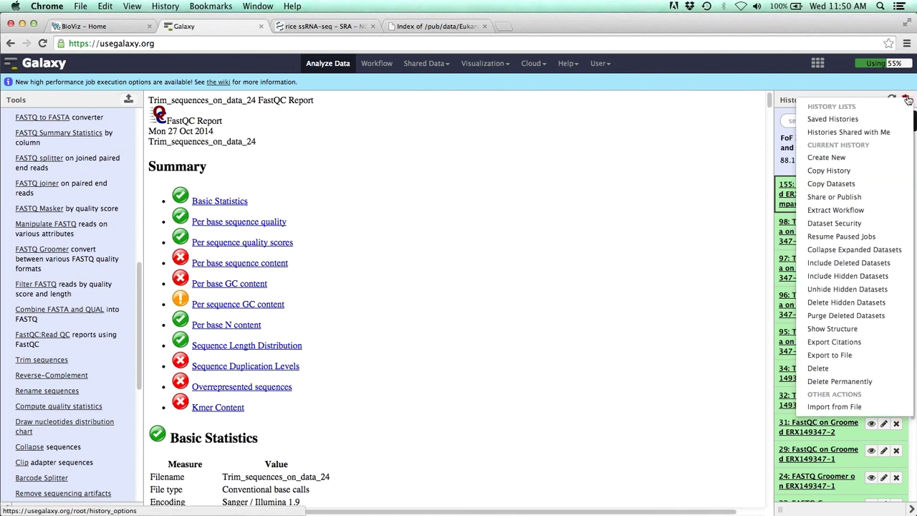
{"action": "left_click", "coordinate": [833, 118]}
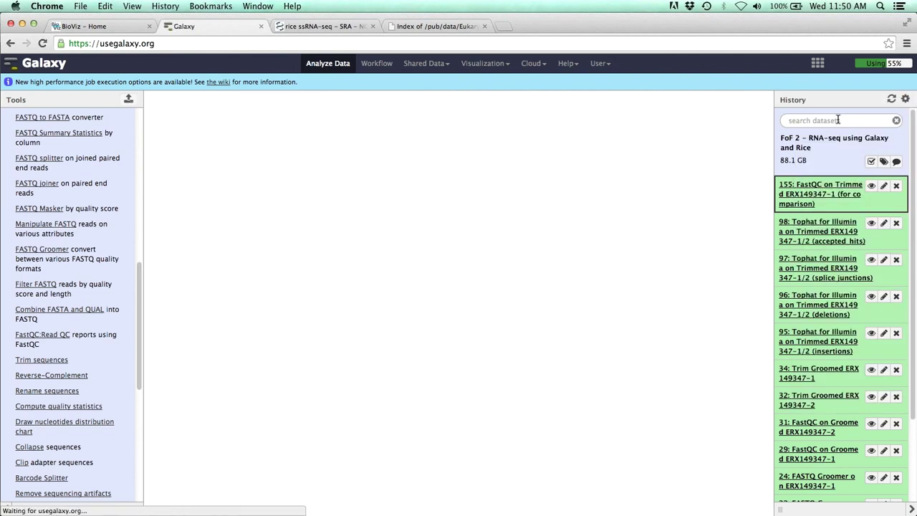
{"action": "left_click", "coordinate": [176, 183]}
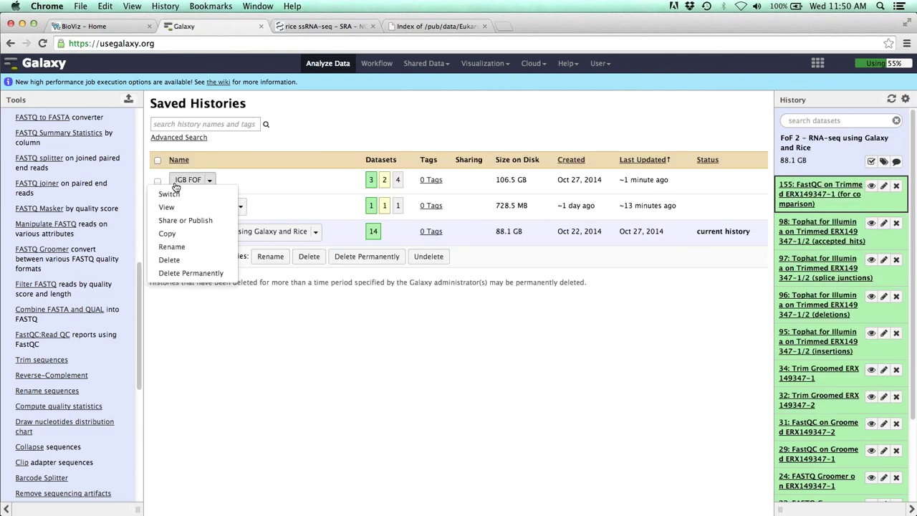
{"action": "left_click", "coordinate": [169, 194]}
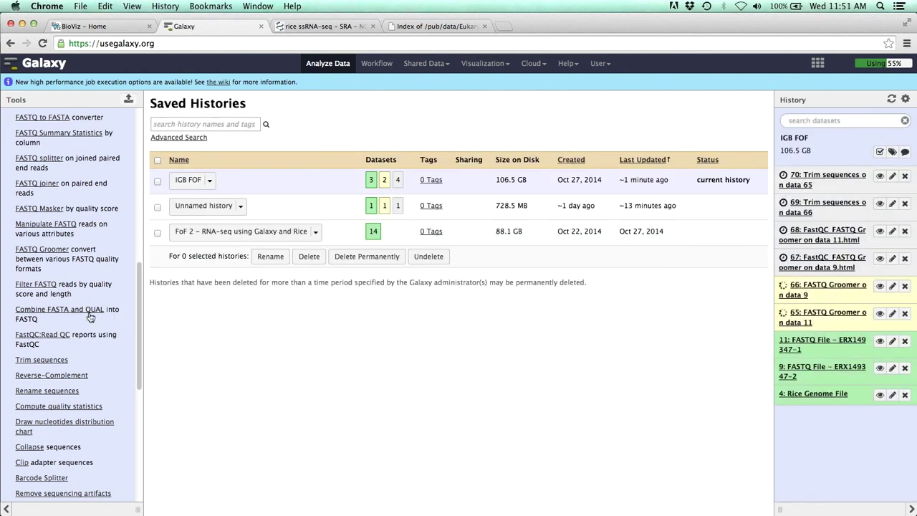
Open the Tophat for Illumina tool from the NGS: RNA-seq tools.
{"action": "scroll", "coordinate": [90, 320], "scroll_direction": "up", "scroll_amount": 5}
{"action": "scroll", "coordinate": [90, 320], "scroll_direction": "up", "scroll_amount": 3}
{"action": "left_click", "coordinate": [52, 264]}
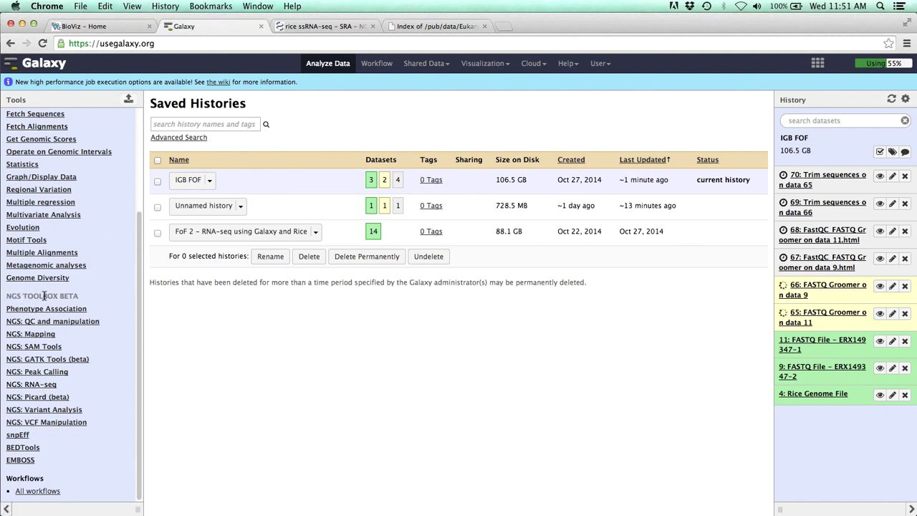
{"action": "left_click", "coordinate": [45, 388]}
{"action": "scroll", "coordinate": [80, 359], "scroll_direction": "down", "scroll_amount": 5}
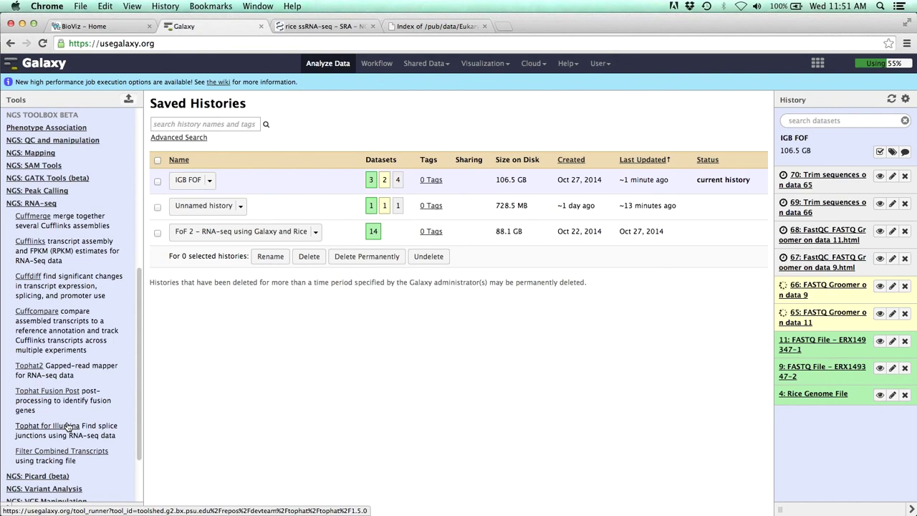
{"action": "left_click", "coordinate": [67, 425]}
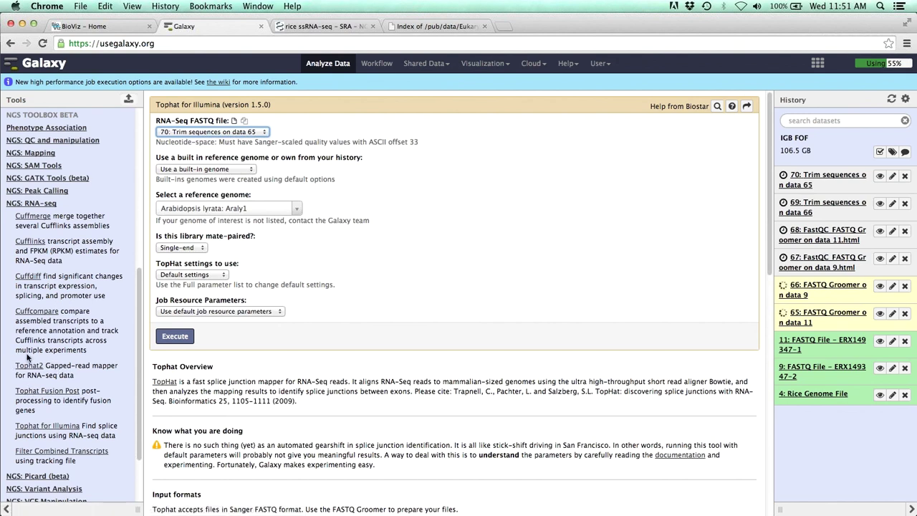
Keep 70: Trim sequences on data 65 as the RNA-Seq FASTQ file and use 4: Rice Genome File from the history as reference genome.
{"action": "left_click", "coordinate": [400, 271]}
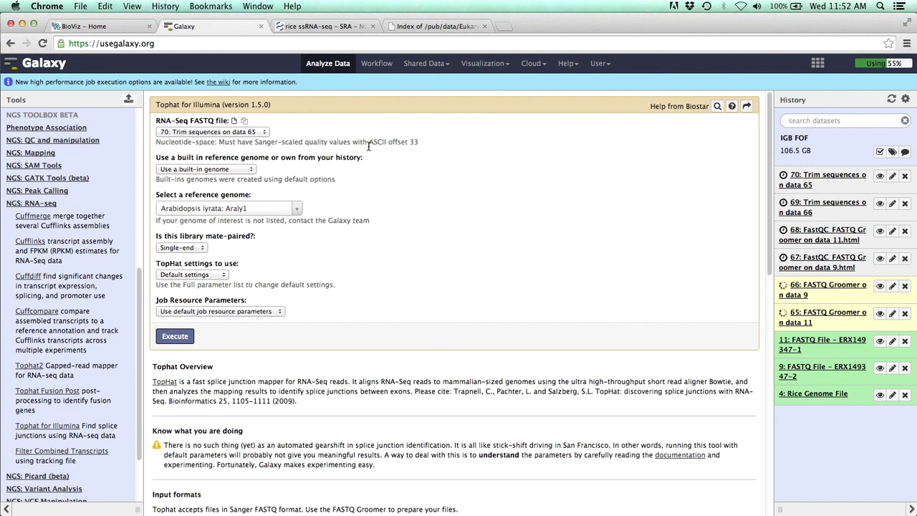
{"action": "left_click", "coordinate": [240, 135]}
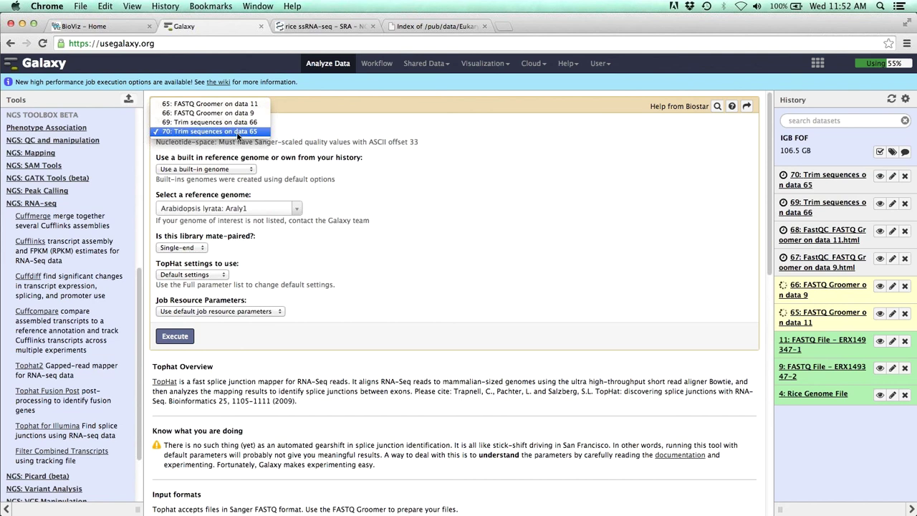
{"action": "left_click", "coordinate": [229, 134]}
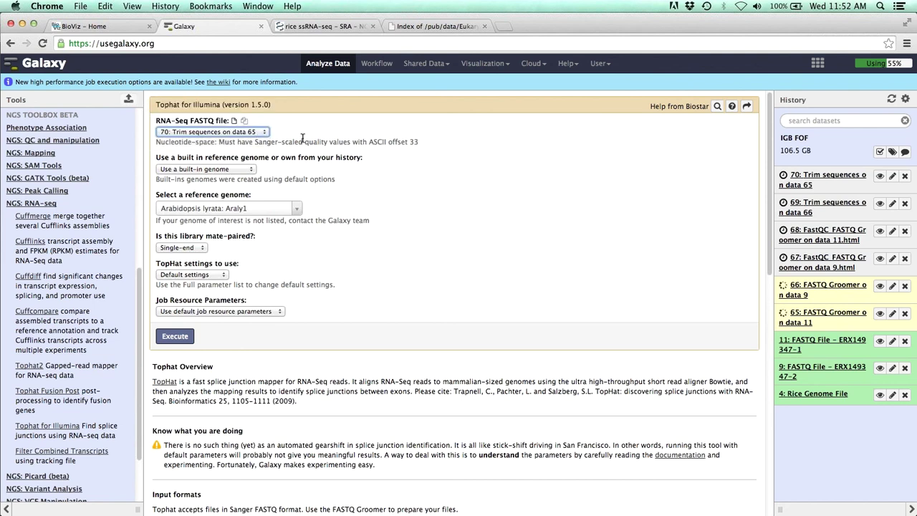
{"action": "left_click", "coordinate": [224, 170]}
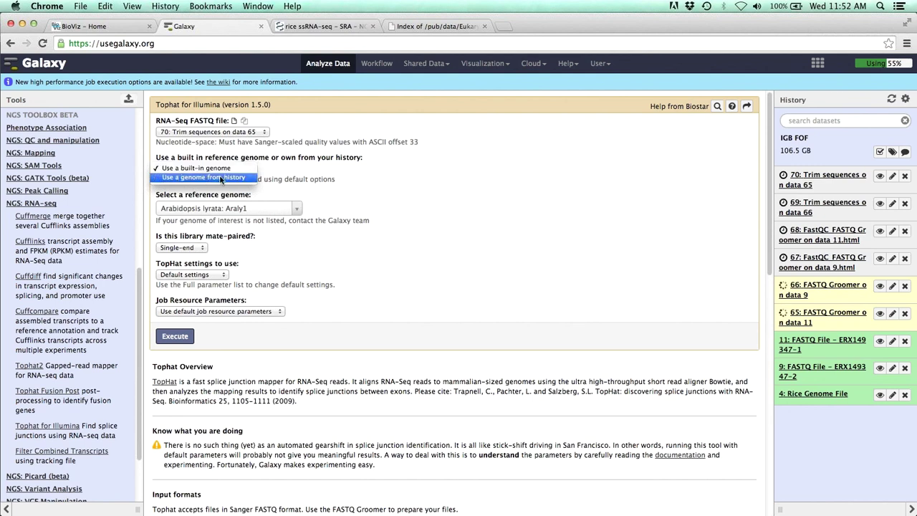
{"action": "key", "text": "Escape"}
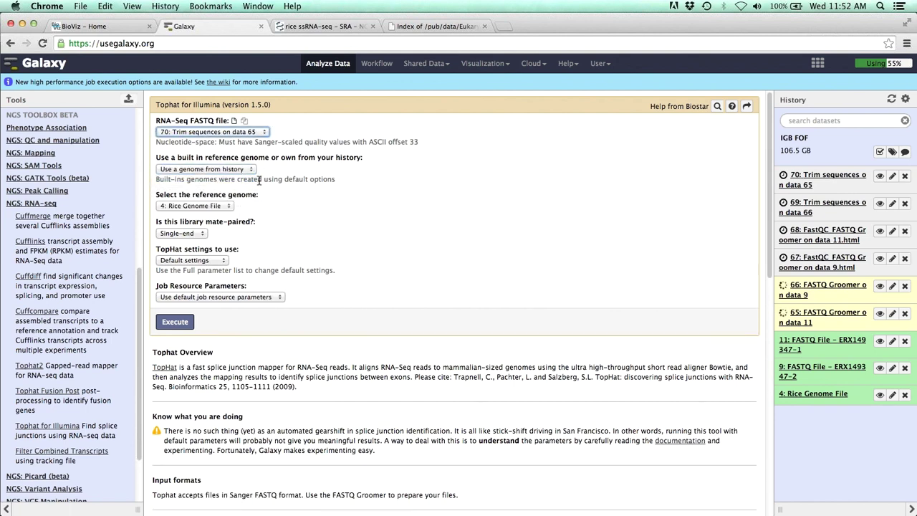
{"action": "left_click", "coordinate": [214, 206]}
{"action": "left_click", "coordinate": [215, 206]}
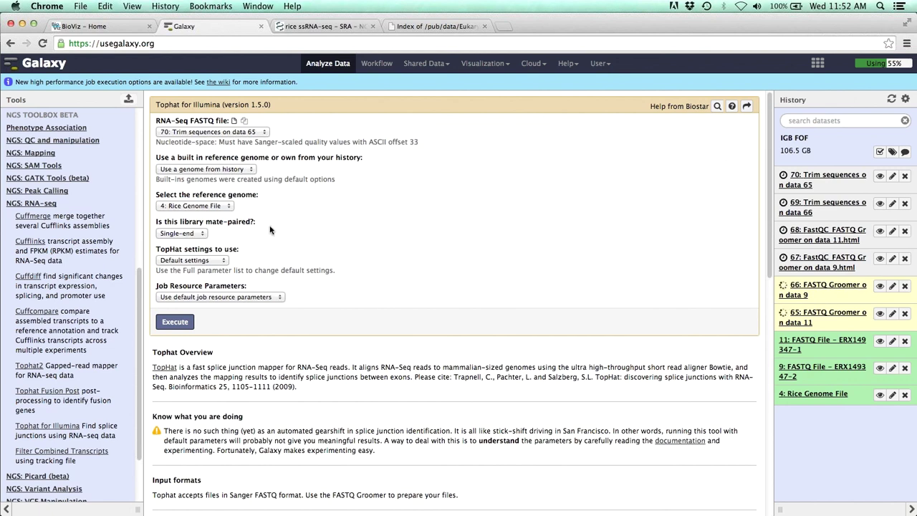
Set the library to Paired-end with 69: Trim sequences on data 66 as the second RNA-Seq FASTQ file.
{"action": "left_click", "coordinate": [192, 233]}
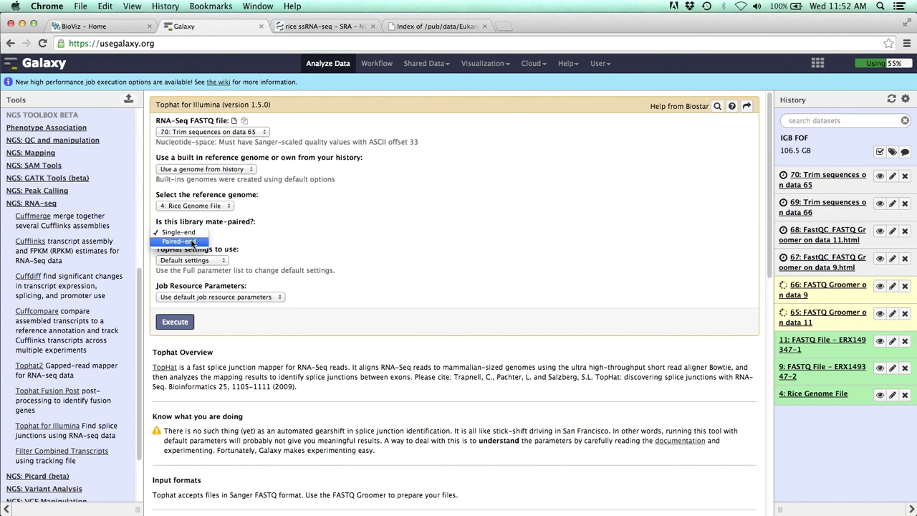
{"action": "left_click", "coordinate": [192, 242]}
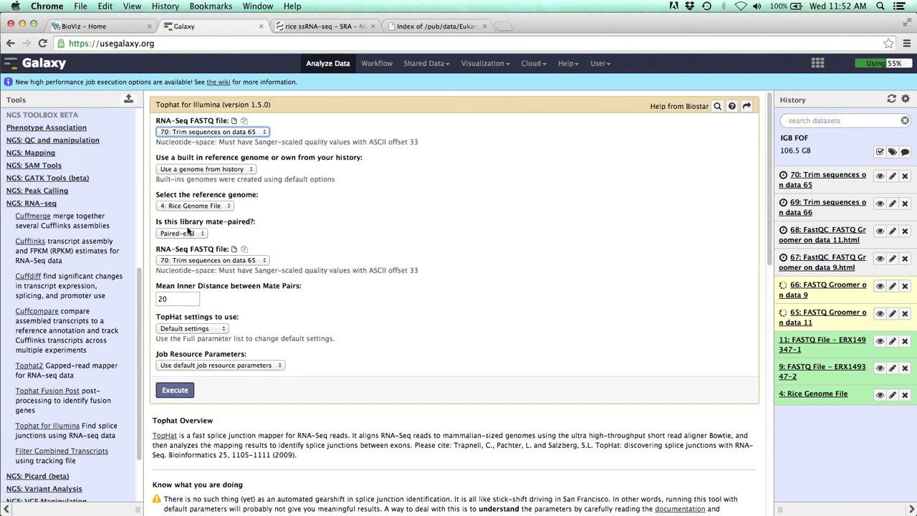
{"action": "left_click", "coordinate": [213, 262]}
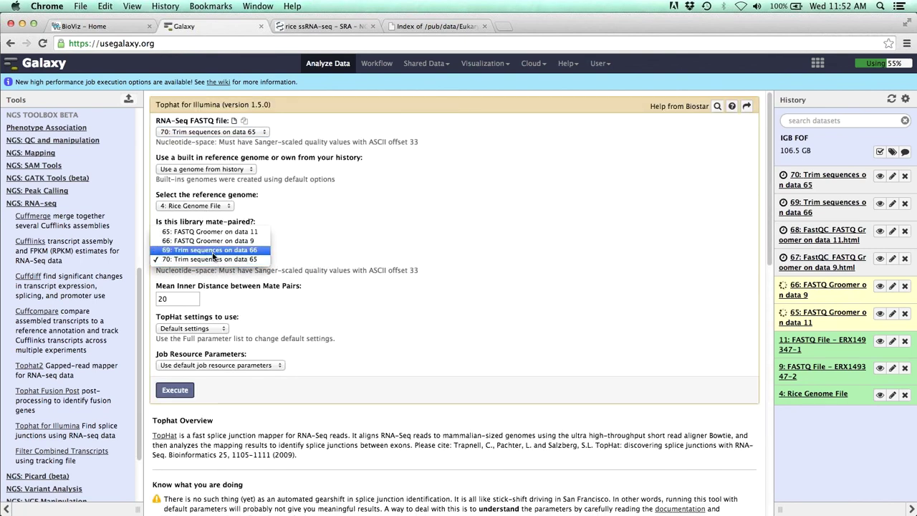
{"action": "left_click", "coordinate": [212, 252]}
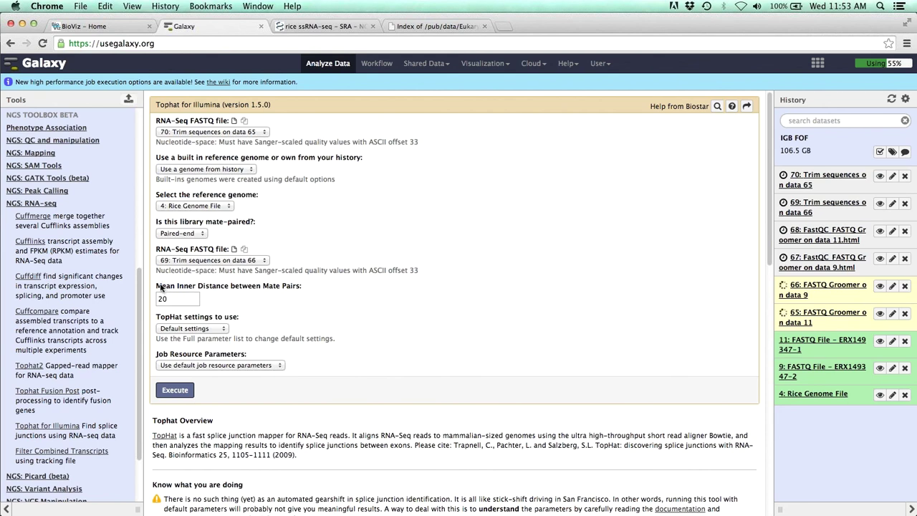
Set the Mean Inner Distance between Mate Pairs to 200.
{"action": "left_click_drag", "start_coordinate": [156, 286], "coordinate": [301, 289]}
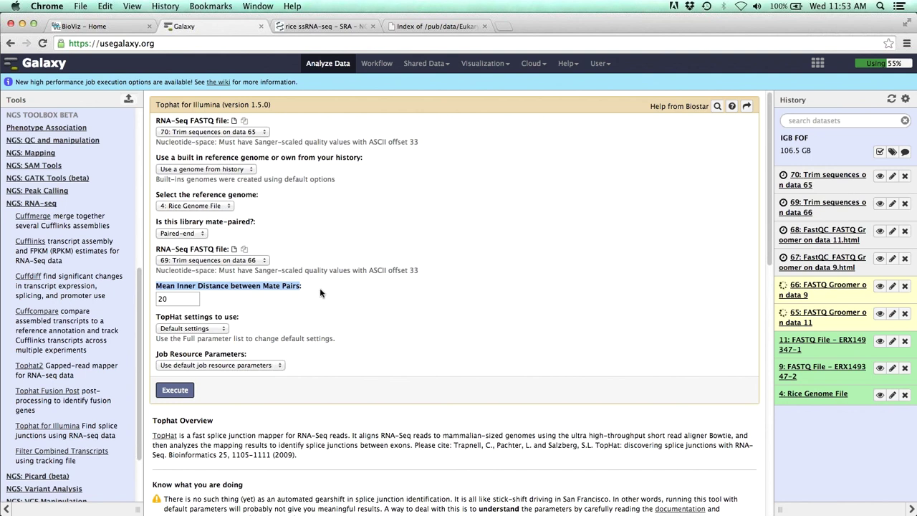
{"action": "left_click", "coordinate": [186, 297]}
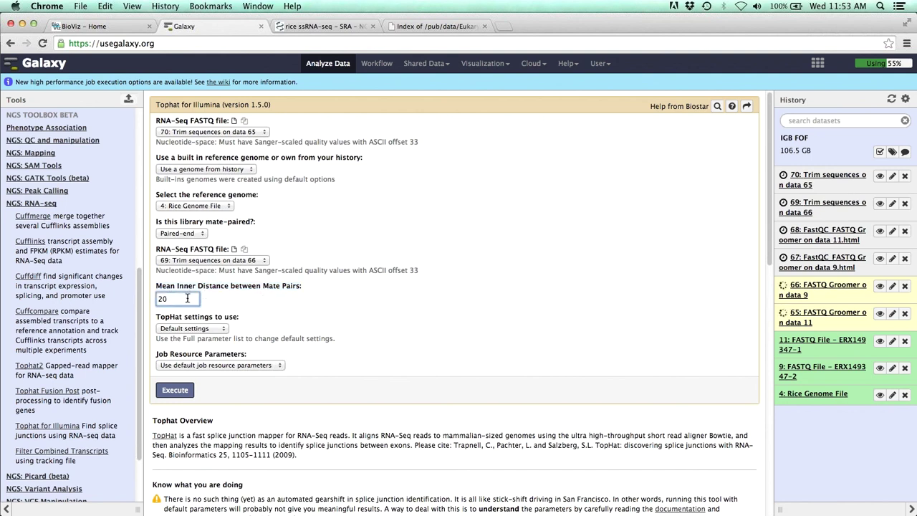
{"action": "left_click_drag", "start_coordinate": [187, 299], "coordinate": [155, 305]}
{"action": "type", "text": "200"}
{"action": "left_click", "coordinate": [274, 302]}
Switch the TopHat settings to the Full parameter list and set the maximum intron length to 3000.
{"action": "left_click", "coordinate": [201, 328]}
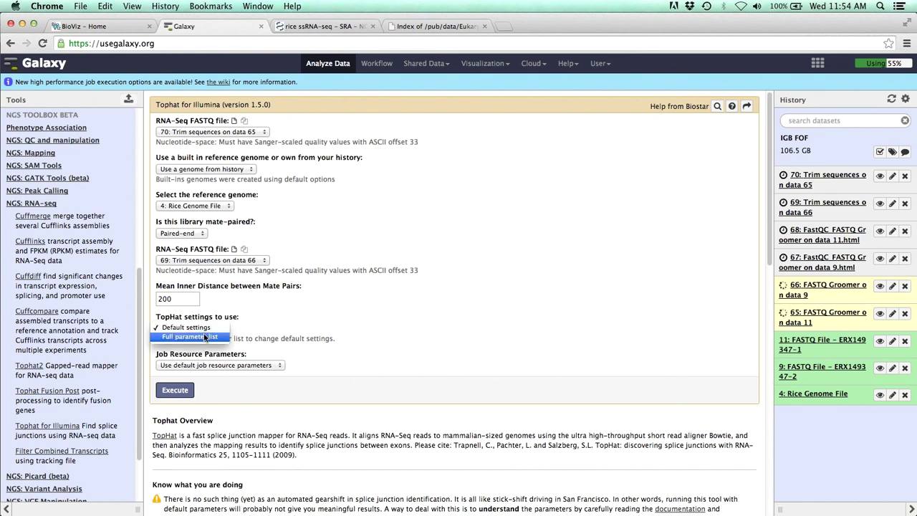
{"action": "left_click", "coordinate": [205, 336]}
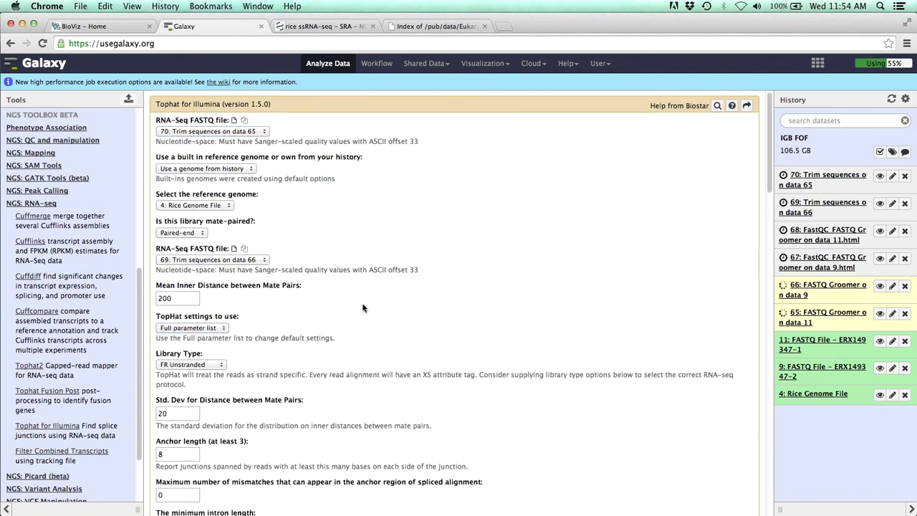
{"action": "scroll", "coordinate": [362, 308], "scroll_direction": "down", "scroll_amount": 4}
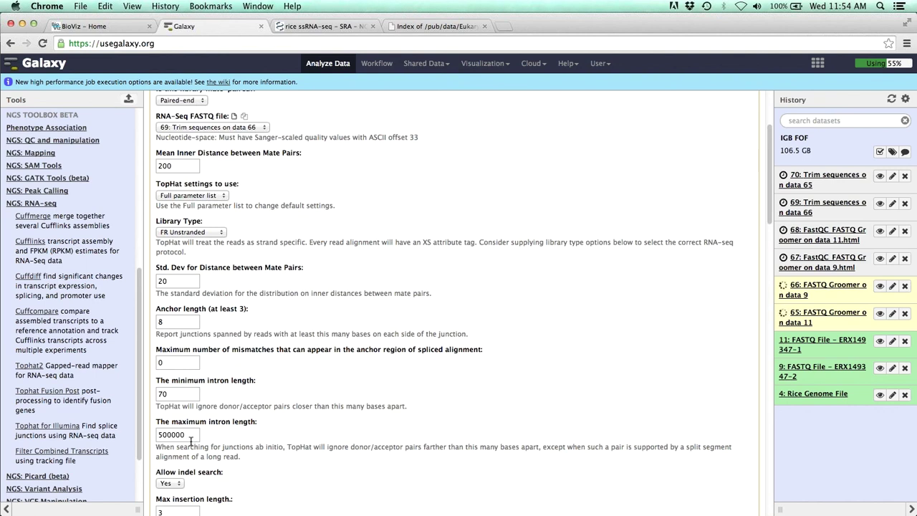
{"action": "left_click_drag", "start_coordinate": [190, 435], "coordinate": [159, 434]}
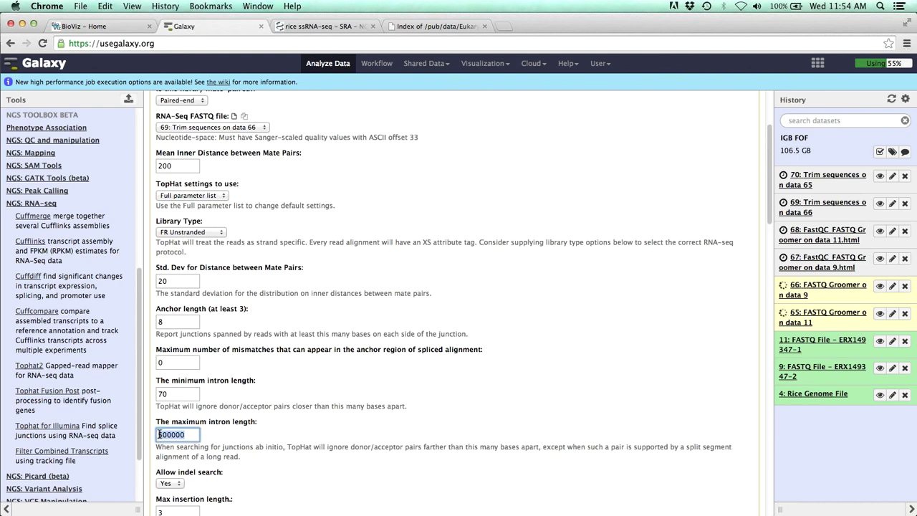
{"action": "type", "text": "5"}
{"action": "left_click", "coordinate": [303, 424]}
Set the maximum intron length that may be found during split-segment (default) search to 3000.
{"action": "scroll", "coordinate": [314, 398], "scroll_direction": "down", "scroll_amount": 5}
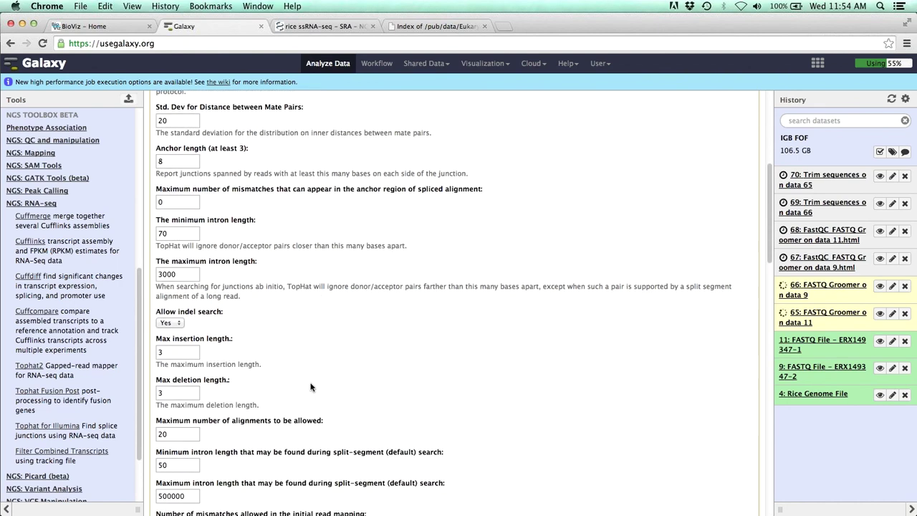
{"action": "scroll", "coordinate": [307, 388], "scroll_direction": "down", "scroll_amount": 1}
{"action": "double_click", "coordinate": [161, 467]}
{"action": "type", "text": "3"}
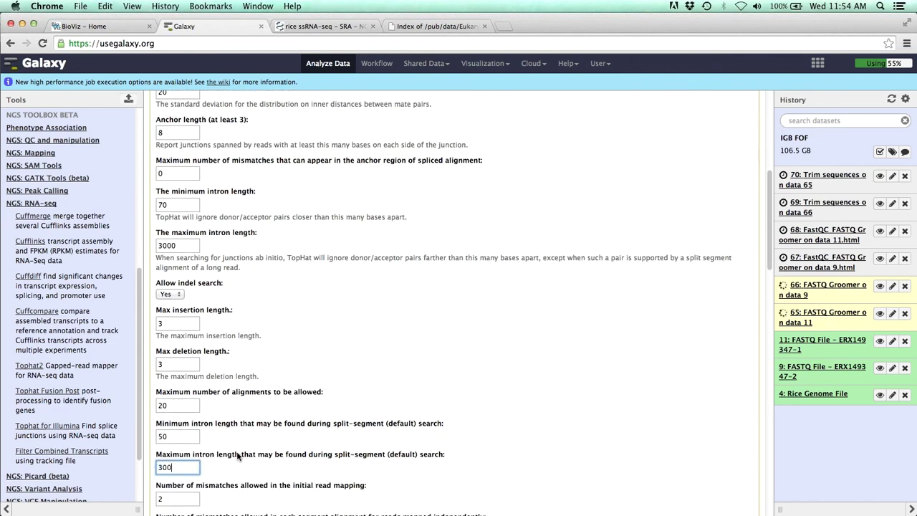
Set the maximum intron length that may be found during coverage search to 3000.
{"action": "scroll", "coordinate": [330, 419], "scroll_direction": "down", "scroll_amount": 3}
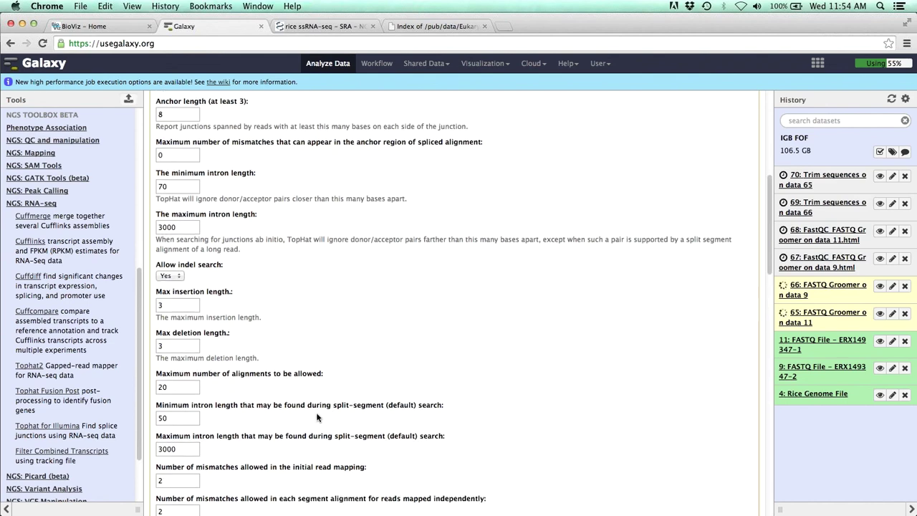
{"action": "scroll", "coordinate": [315, 416], "scroll_direction": "down", "scroll_amount": 1}
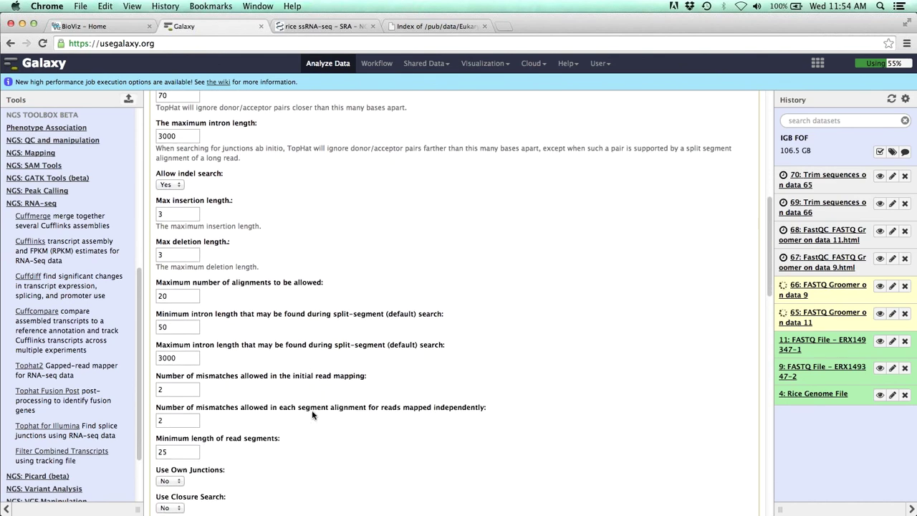
{"action": "scroll", "coordinate": [314, 416], "scroll_direction": "down", "scroll_amount": 4}
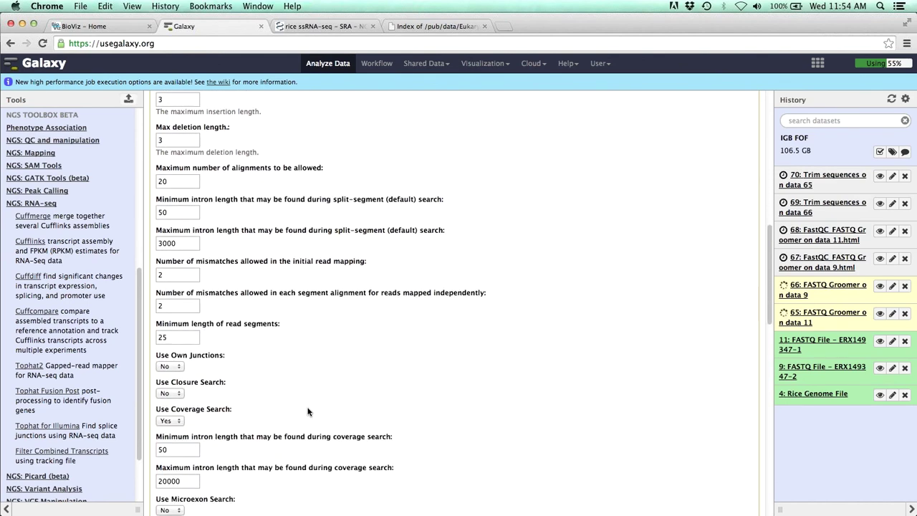
{"action": "double_click", "coordinate": [192, 473]}
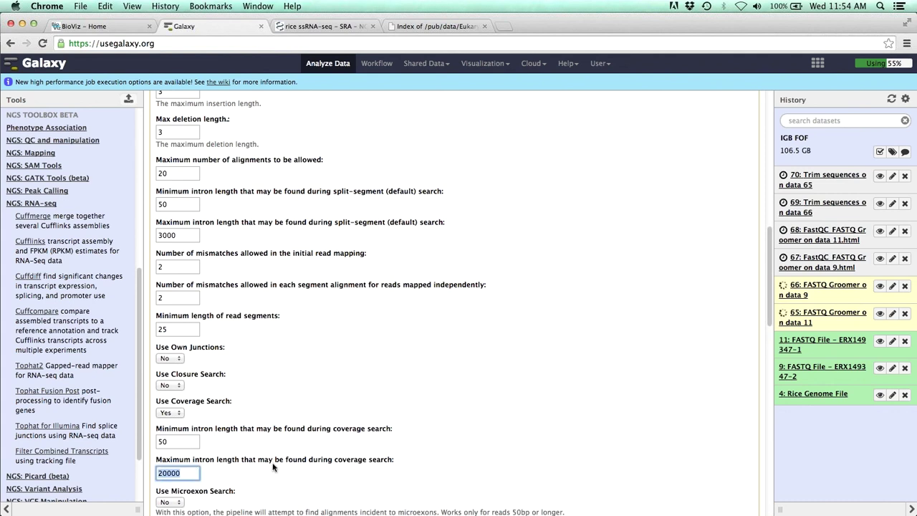
{"action": "type", "text": "30"}
{"action": "left_click", "coordinate": [341, 430]}
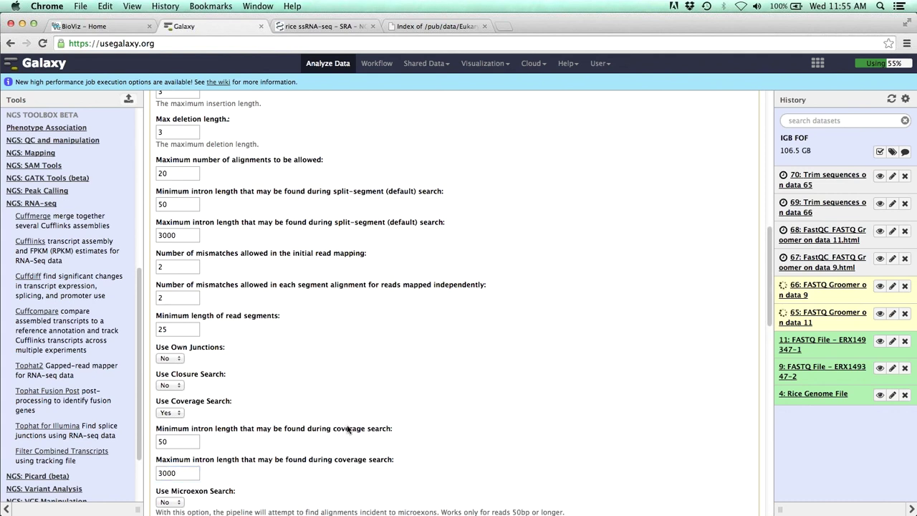
Review the complete Tophat parameter list, from the remaining search and job resource options back to the input files.
{"action": "scroll", "coordinate": [347, 428], "scroll_direction": "down", "scroll_amount": 3}
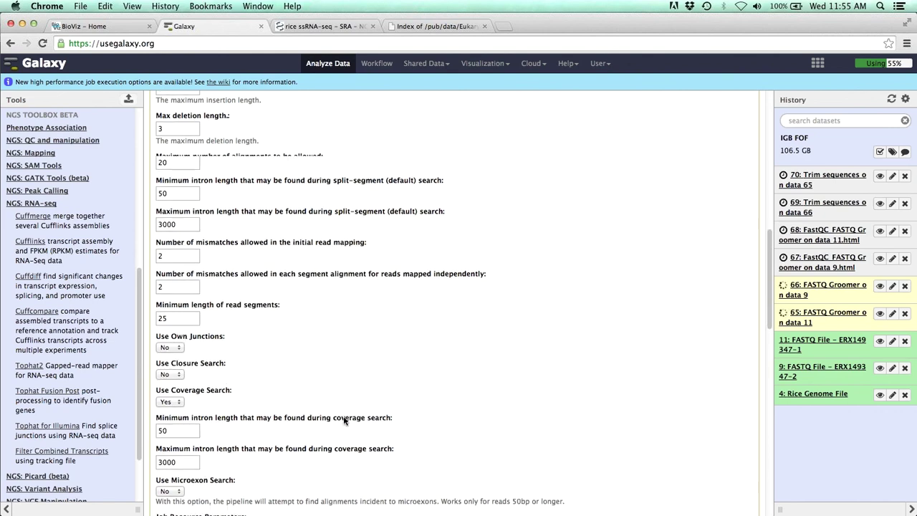
{"action": "scroll", "coordinate": [344, 416], "scroll_direction": "down", "scroll_amount": 1}
{"action": "scroll", "coordinate": [348, 412], "scroll_direction": "up", "scroll_amount": 3}
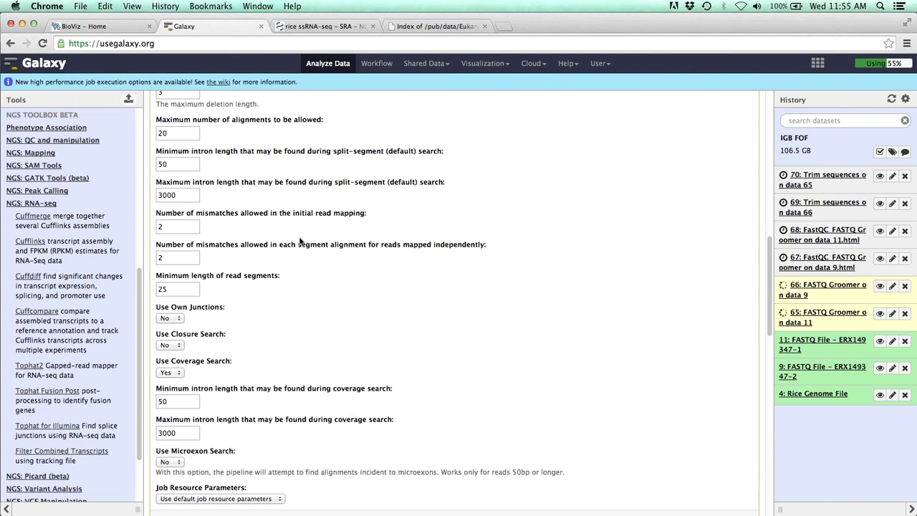
{"action": "scroll", "coordinate": [297, 251], "scroll_direction": "up", "scroll_amount": 5}
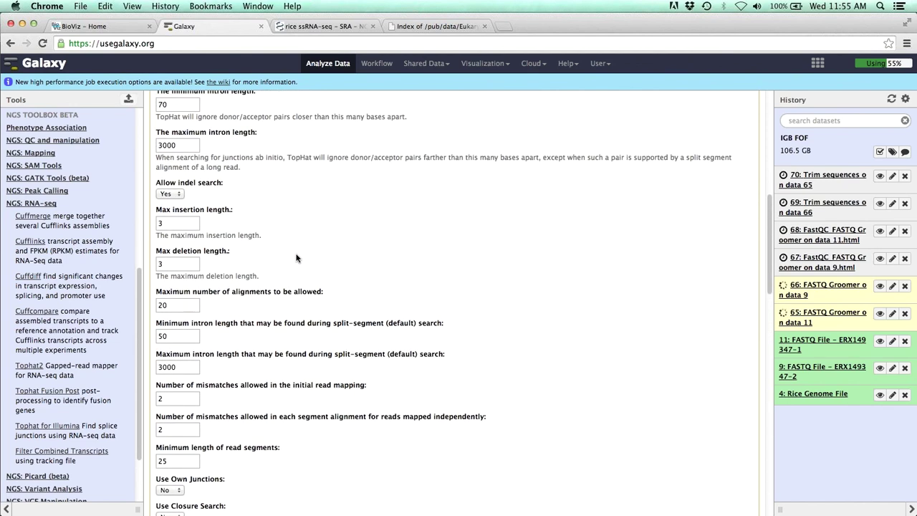
{"action": "scroll", "coordinate": [317, 263], "scroll_direction": "up", "scroll_amount": 12}
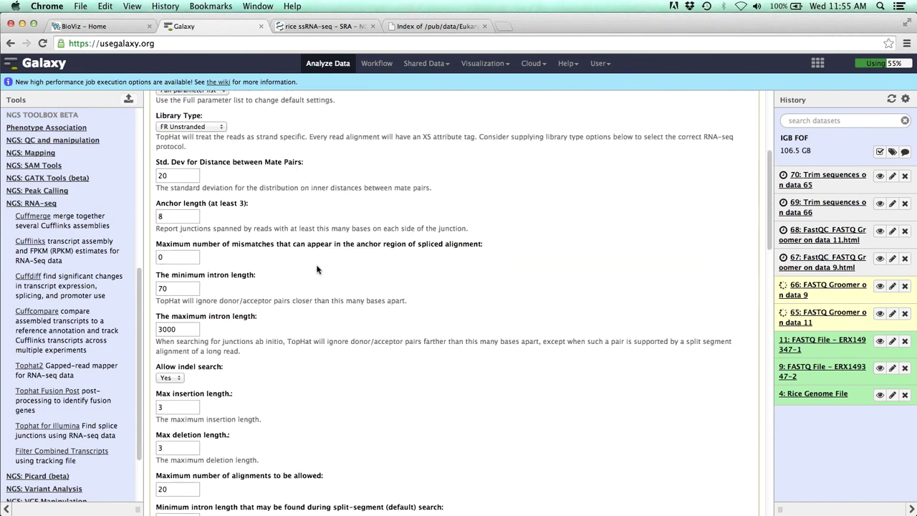
{"action": "scroll", "coordinate": [321, 264], "scroll_direction": "down", "scroll_amount": 1}
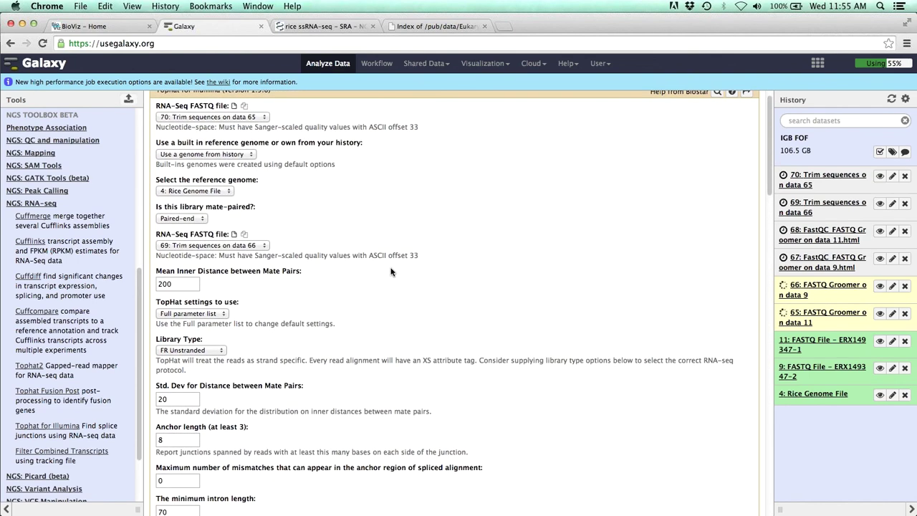
Run the Tophat for Illumina alignment with the configured parameters.
{"action": "scroll", "coordinate": [422, 266], "scroll_direction": "down", "scroll_amount": 20}
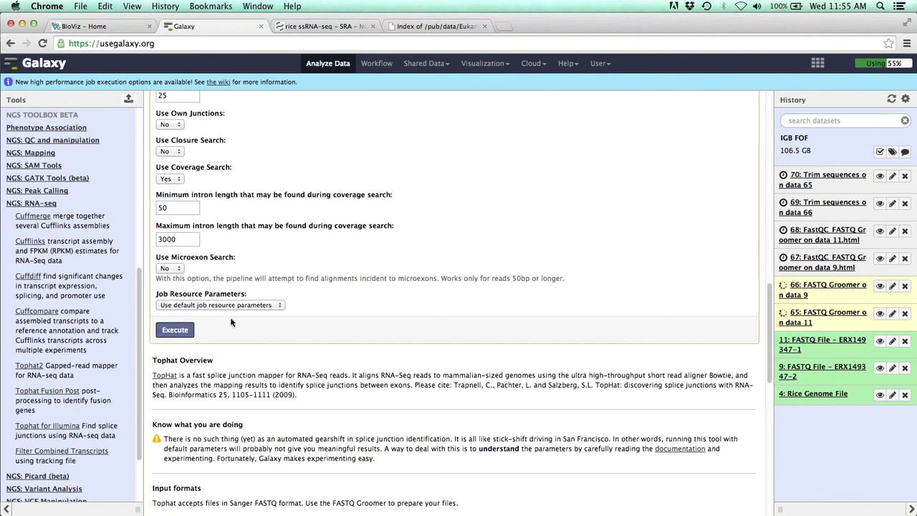
{"action": "scroll", "coordinate": [315, 266], "scroll_direction": "up", "scroll_amount": 1}
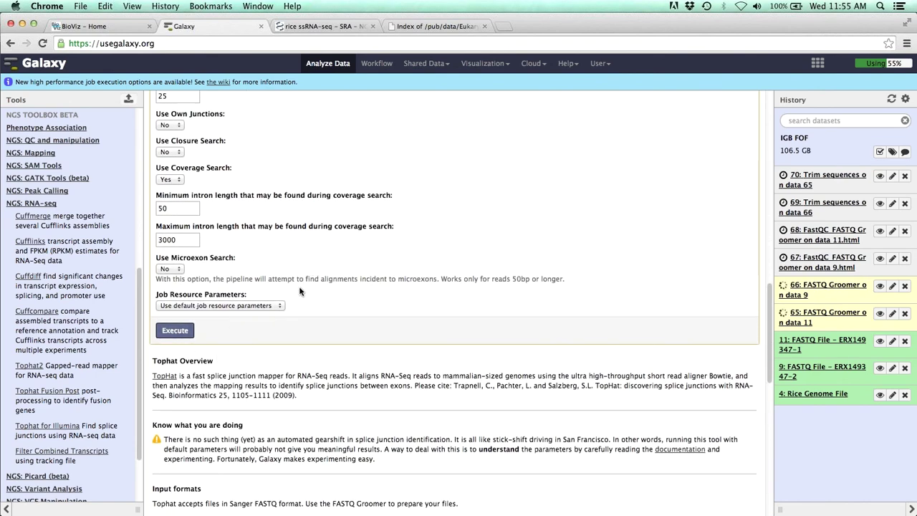
{"action": "left_click", "coordinate": [182, 335]}
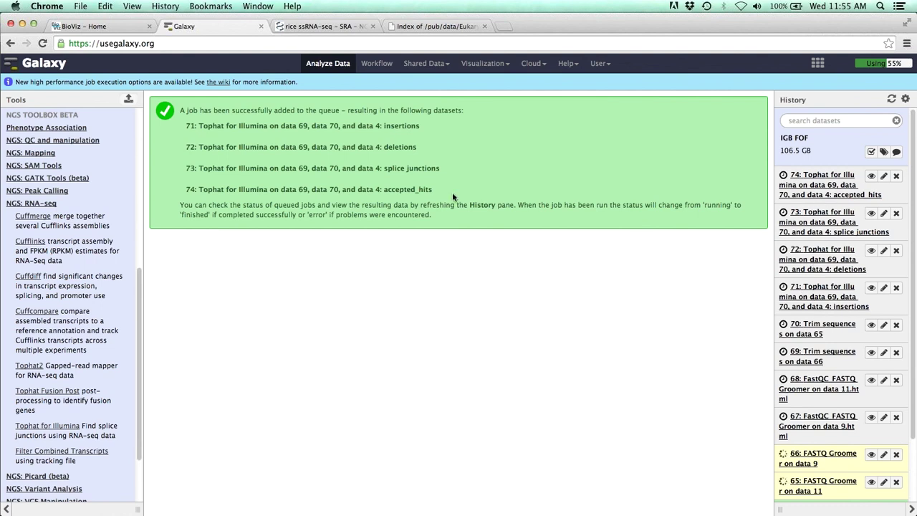
Examine the output datasets queued by the Tophat job: insertions, deletions, splice junctions and accepted_hits.
{"action": "left_click_drag", "start_coordinate": [385, 126], "coordinate": [423, 126]}
{"action": "left_click_drag", "start_coordinate": [384, 147], "coordinate": [419, 147]}
{"action": "left_click", "coordinate": [421, 168]}
{"action": "left_click_drag", "start_coordinate": [385, 168], "coordinate": [441, 168]}
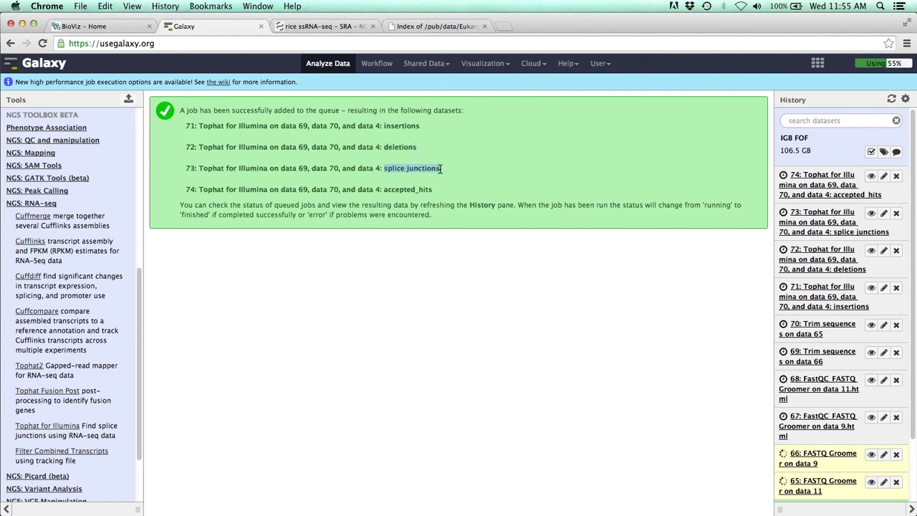
{"action": "left_click", "coordinate": [408, 188]}
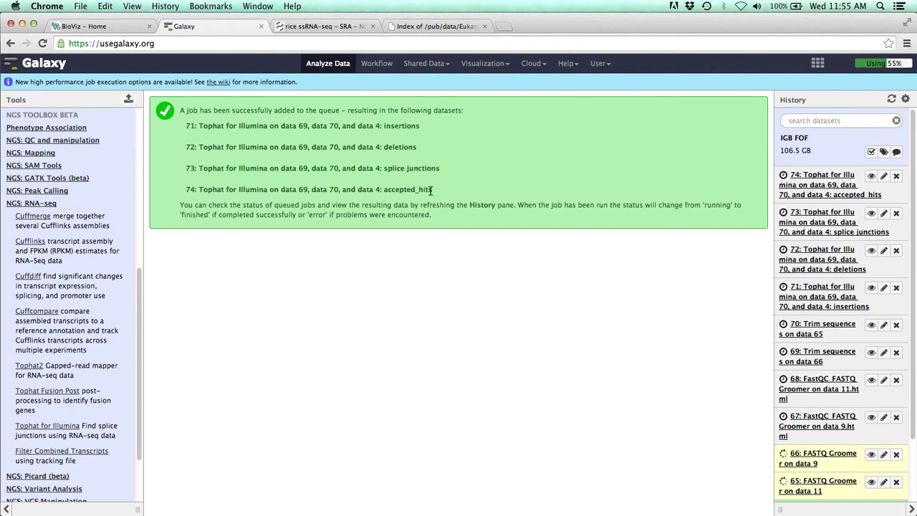
{"action": "left_click_drag", "start_coordinate": [432, 188], "coordinate": [388, 192]}
{"action": "left_click", "coordinate": [443, 192]}
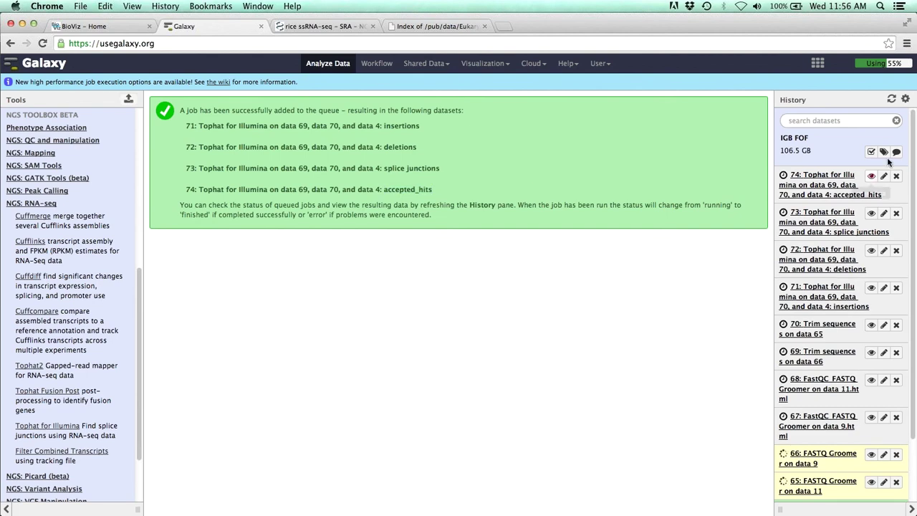
Switch to the saved history "FoF 2 - RNA-seq using Galaxy and Rice".
{"action": "left_click", "coordinate": [905, 99]}
{"action": "left_click", "coordinate": [833, 122]}
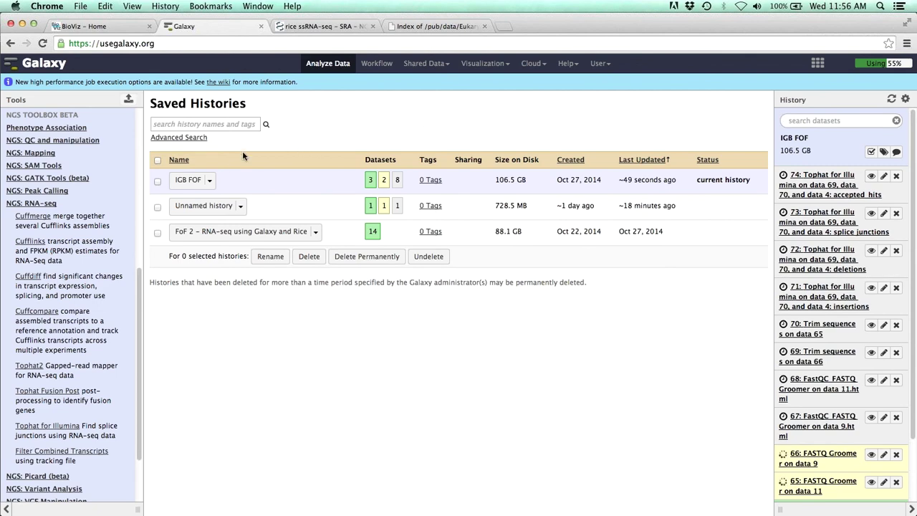
{"action": "left_click", "coordinate": [243, 231]}
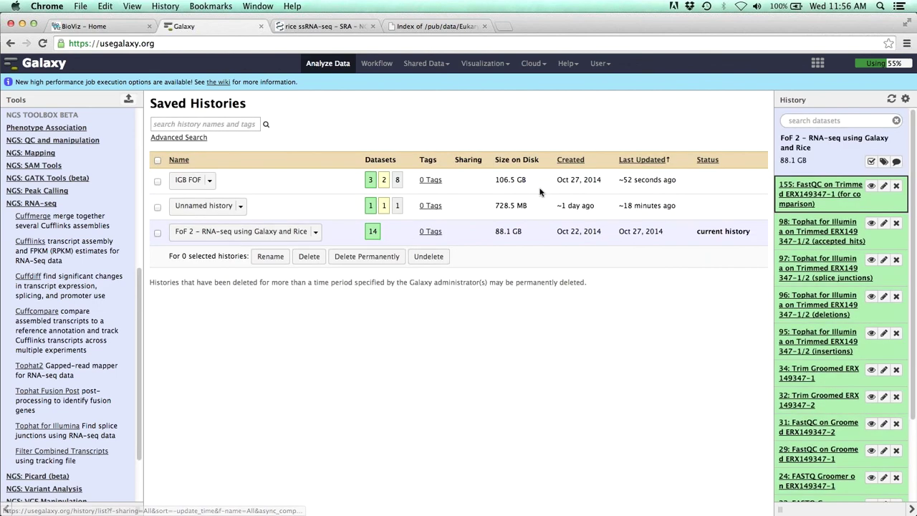
{"action": "scroll", "coordinate": [843, 258], "scroll_direction": "down", "scroll_amount": 1}
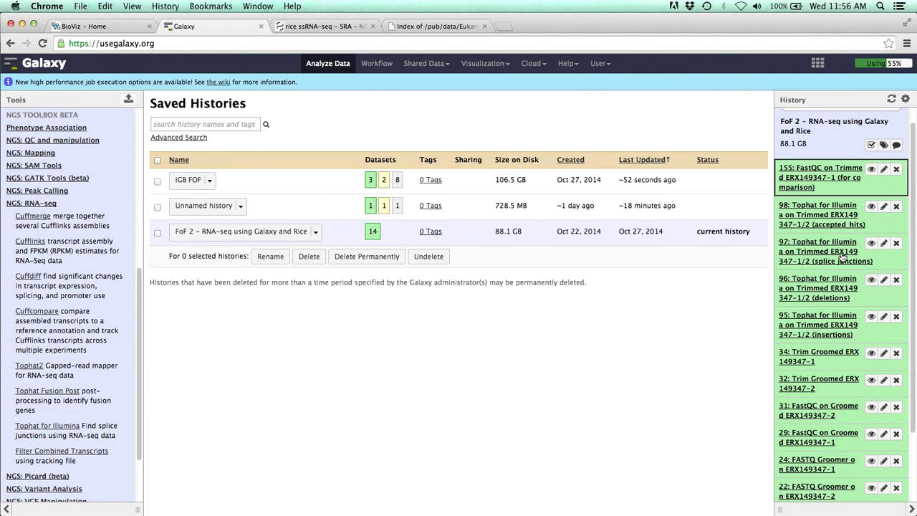
View the finished Tophat insertions dataset and check the details and download options of the accepted_hits dataset.
{"action": "left_click", "coordinate": [871, 315]}
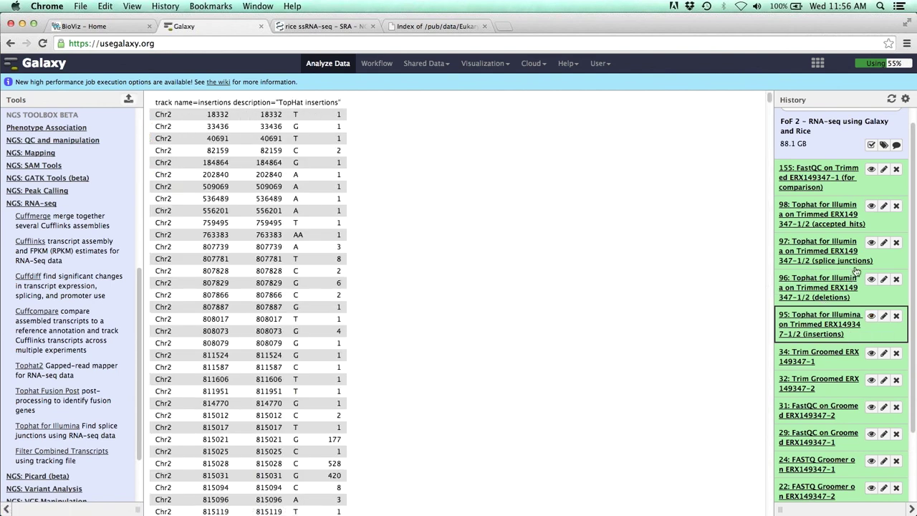
{"action": "left_click", "coordinate": [824, 219]}
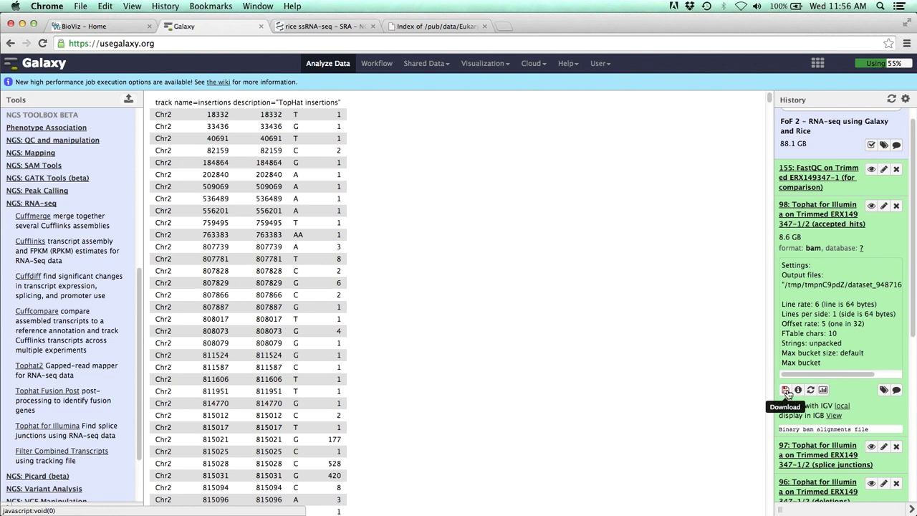
{"action": "left_click", "coordinate": [787, 392]}
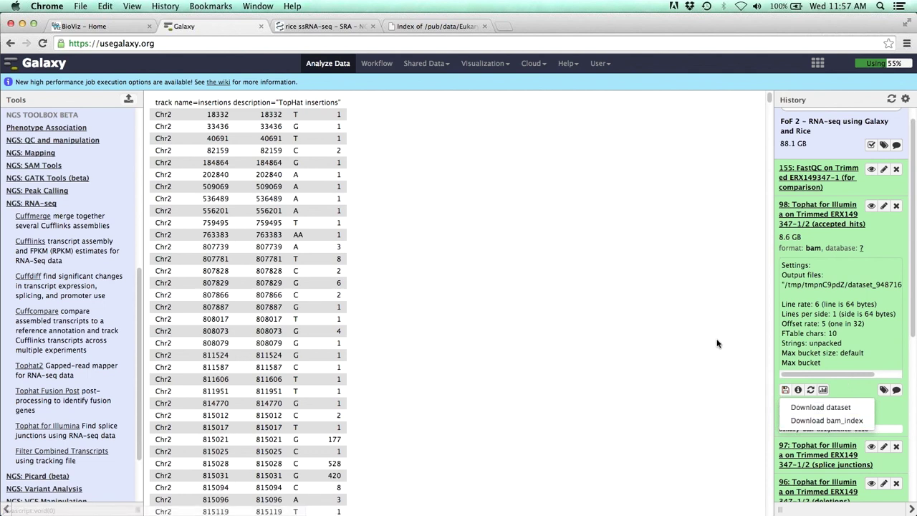
{"action": "left_click", "coordinate": [795, 351]}
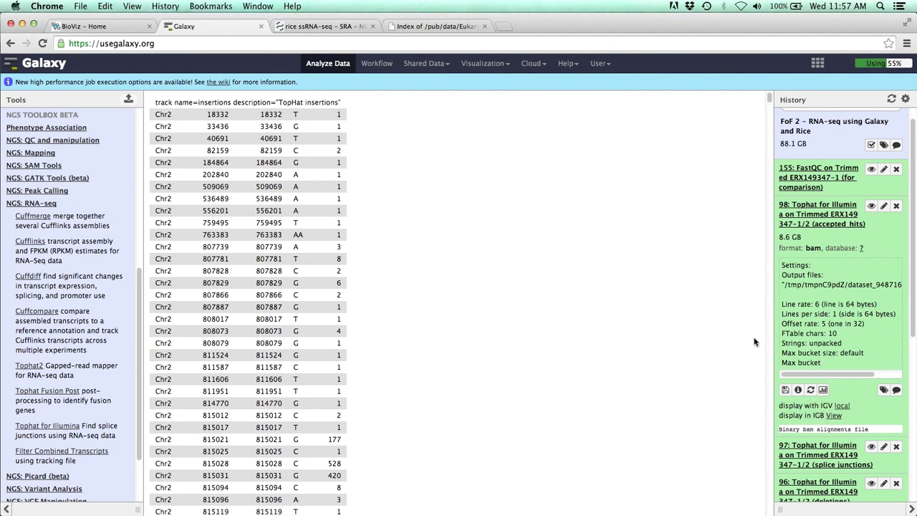
Switch to Integrated Genome Browser and open the O. sativa japonica genome.
{"action": "key", "text": "ctrl+Up"}
{"action": "left_click", "coordinate": [409, 247]}
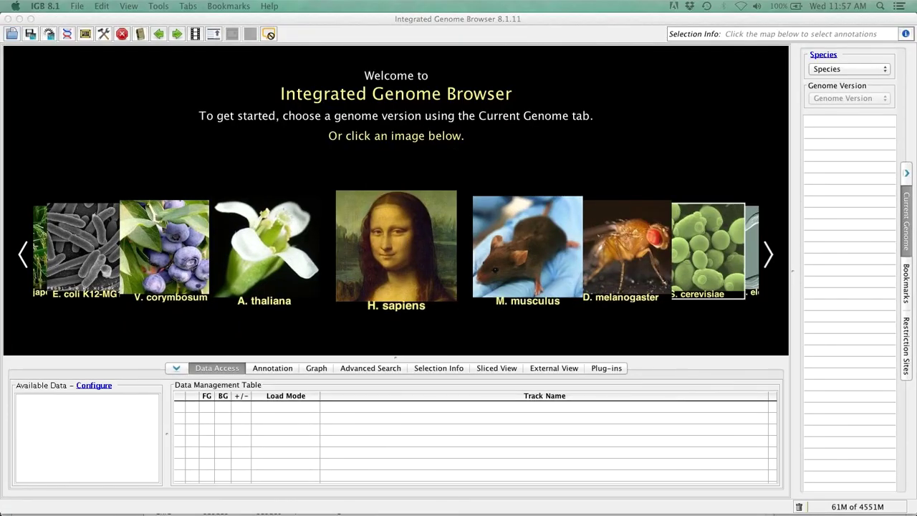
{"action": "key", "text": "super+Tab"}
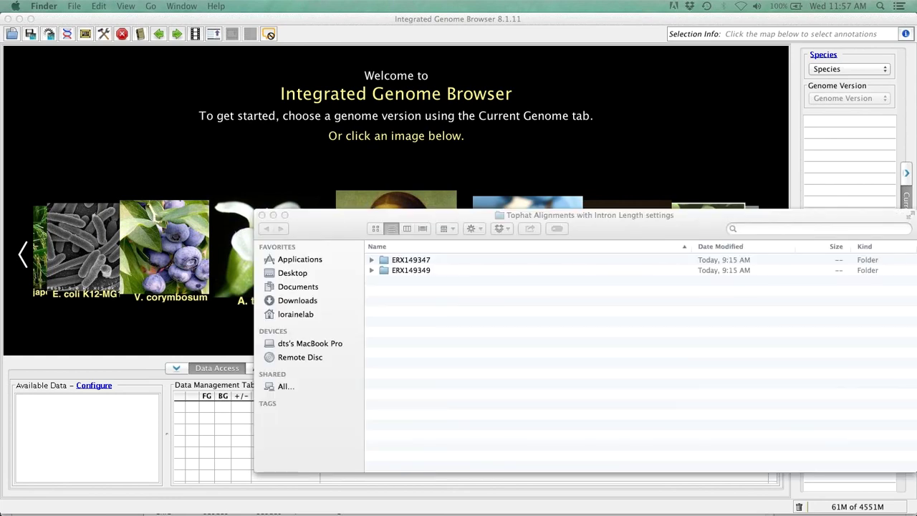
{"action": "left_click_drag", "start_coordinate": [629, 228], "coordinate": [715, 330]}
{"action": "key", "text": "super+w"}
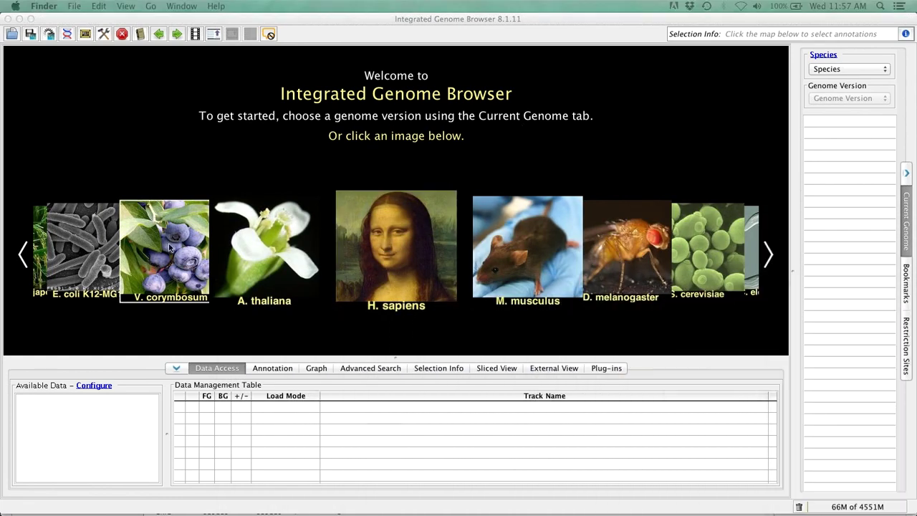
{"action": "scroll", "coordinate": [387, 244], "scroll_direction": "up", "scroll_amount": 3}
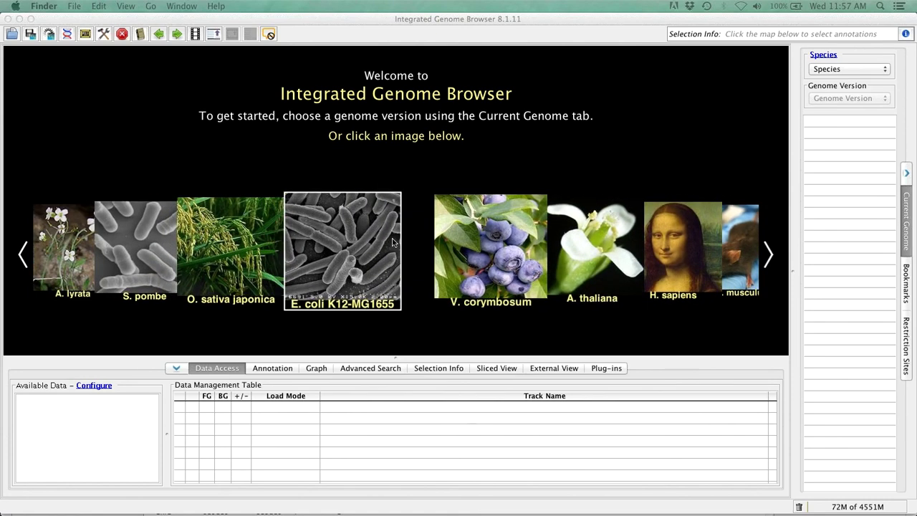
{"action": "scroll", "coordinate": [403, 239], "scroll_direction": "down", "scroll_amount": 3}
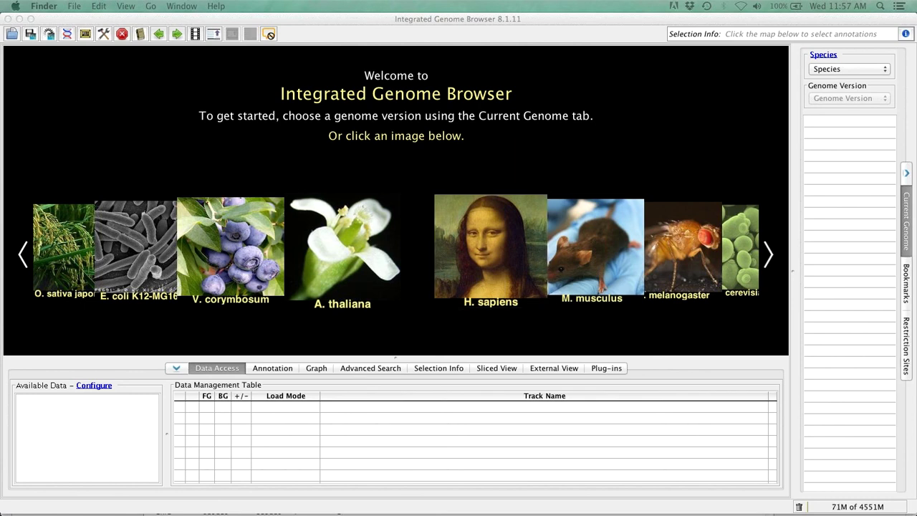
{"action": "left_click", "coordinate": [557, 41]}
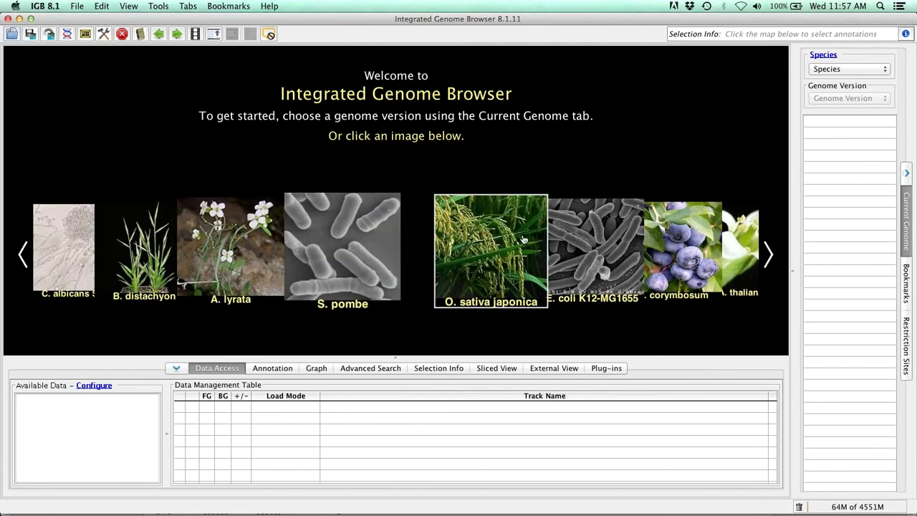
{"action": "left_click", "coordinate": [483, 248]}
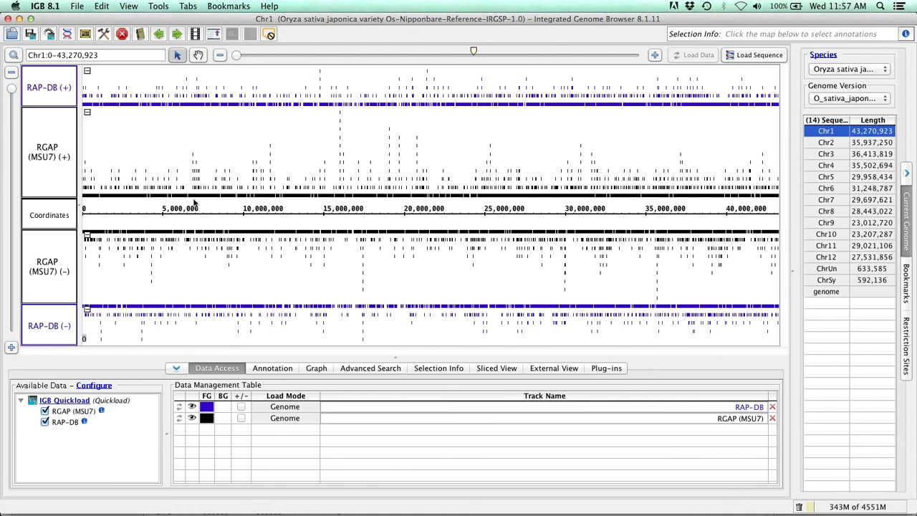
Combine the plus and minus strands of the RGAP (MSU7) annotation into a single track.
{"action": "left_click", "coordinate": [52, 271]}
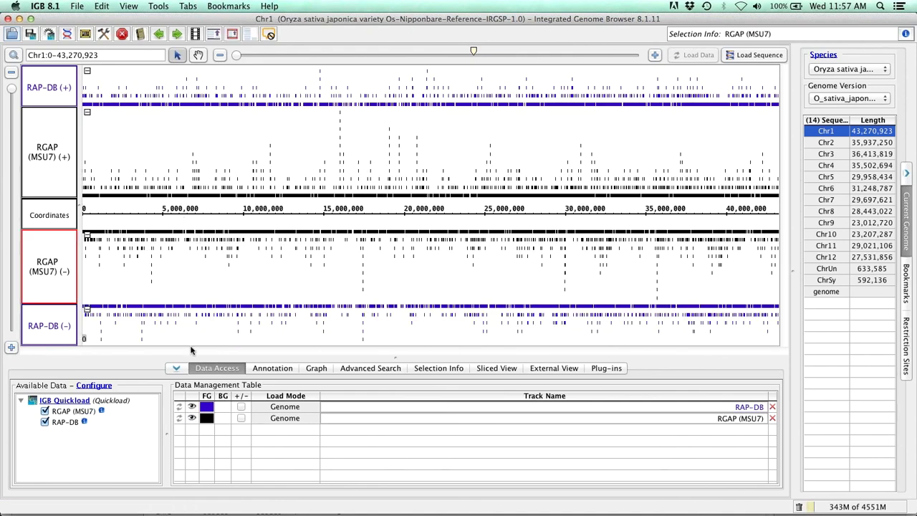
{"action": "left_click", "coordinate": [272, 368]}
{"action": "left_click", "coordinate": [235, 446]}
Remove the entire RAP-DB data set from the genome view.
{"action": "right_click", "coordinate": [50, 313]}
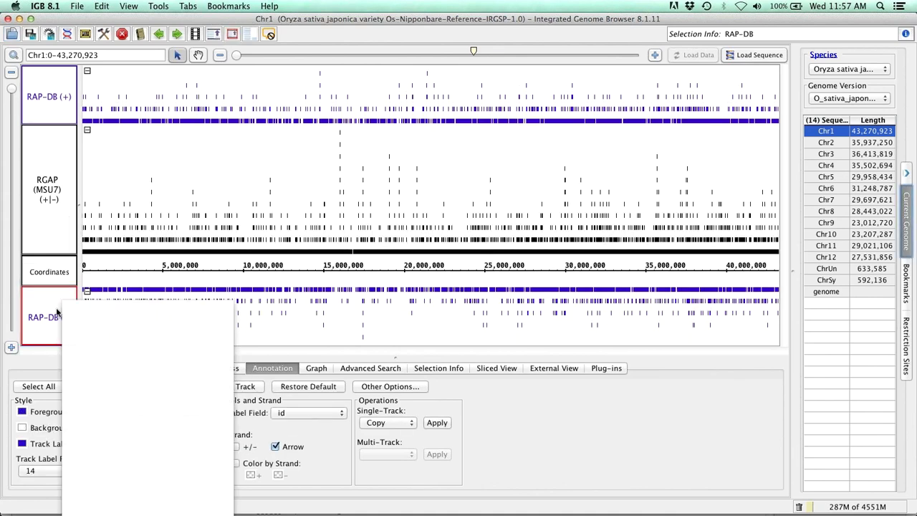
{"action": "left_click", "coordinate": [51, 313]}
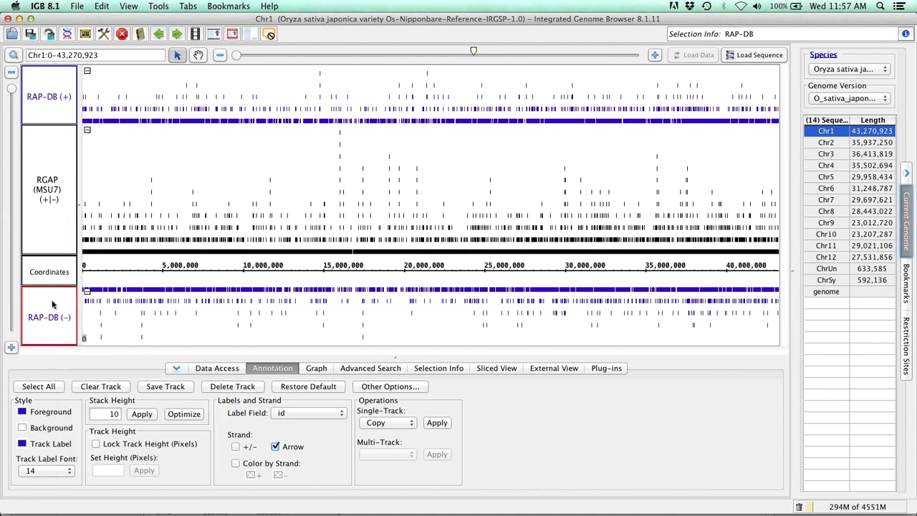
{"action": "right_click", "coordinate": [39, 313]}
{"action": "left_click", "coordinate": [106, 507]}
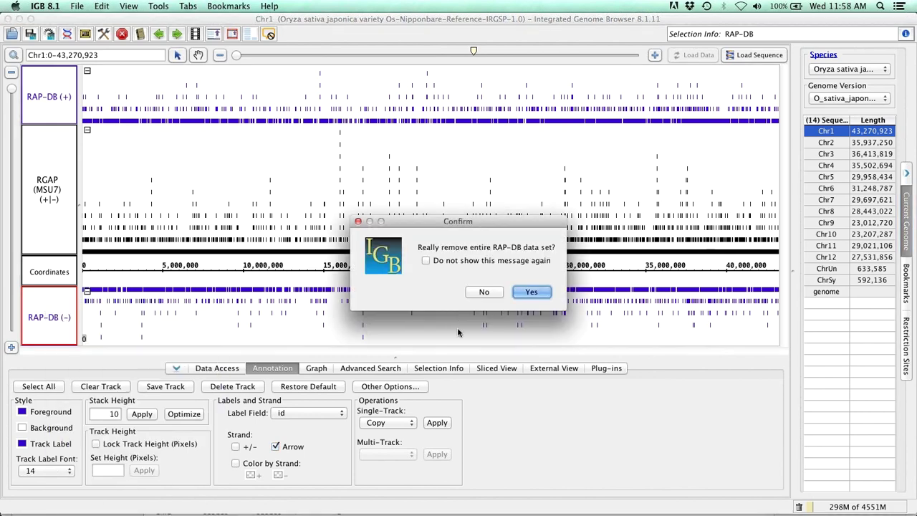
{"action": "left_click", "coordinate": [531, 292]}
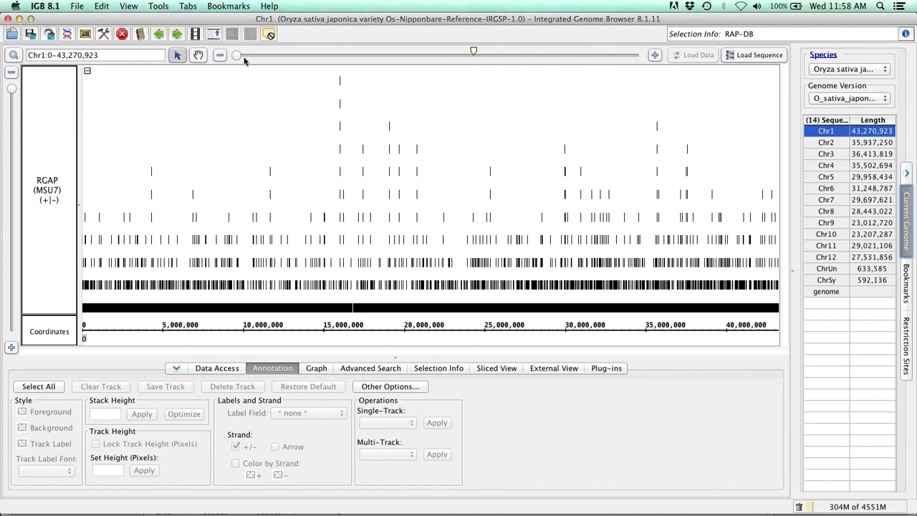
Add the Galaxy98 Tophat accepted_hits .bam file from the ERX149347 folder to the genome view.
{"action": "mouse_move", "coordinate": [236, 55]}
{"action": "left_mouse_down"}
{"action": "mouse_move", "coordinate": [443, 55]}
{"action": "mouse_move", "coordinate": [229, 56]}
{"action": "left_mouse_up"}
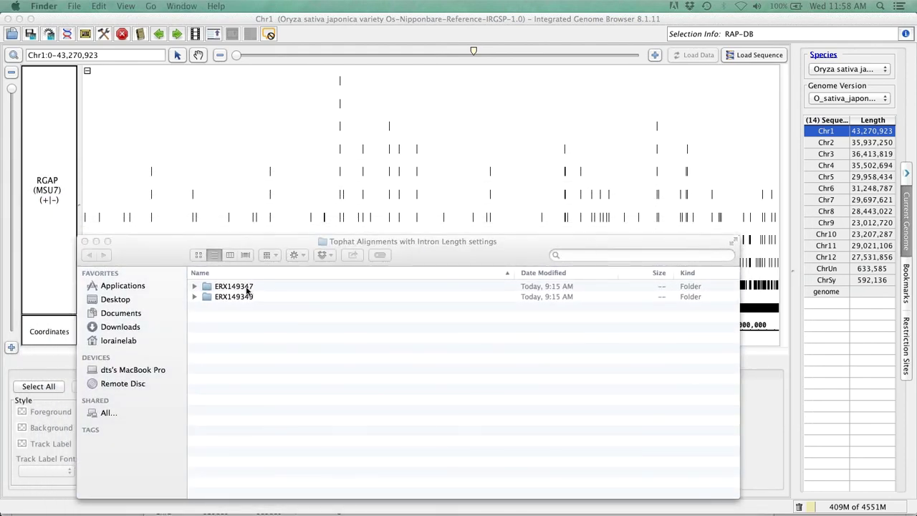
{"action": "double_click", "coordinate": [252, 287]}
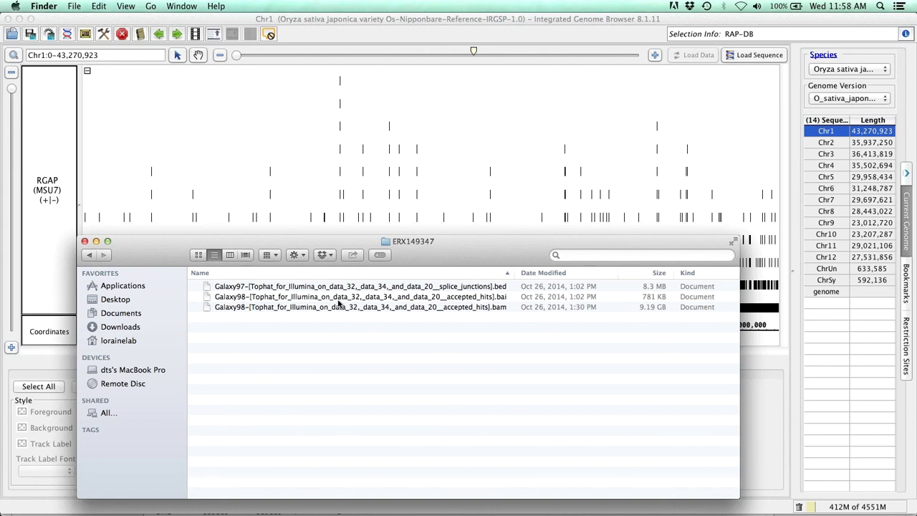
{"action": "left_click_drag", "start_coordinate": [416, 308], "coordinate": [474, 179]}
{"action": "left_click", "coordinate": [85, 242]}
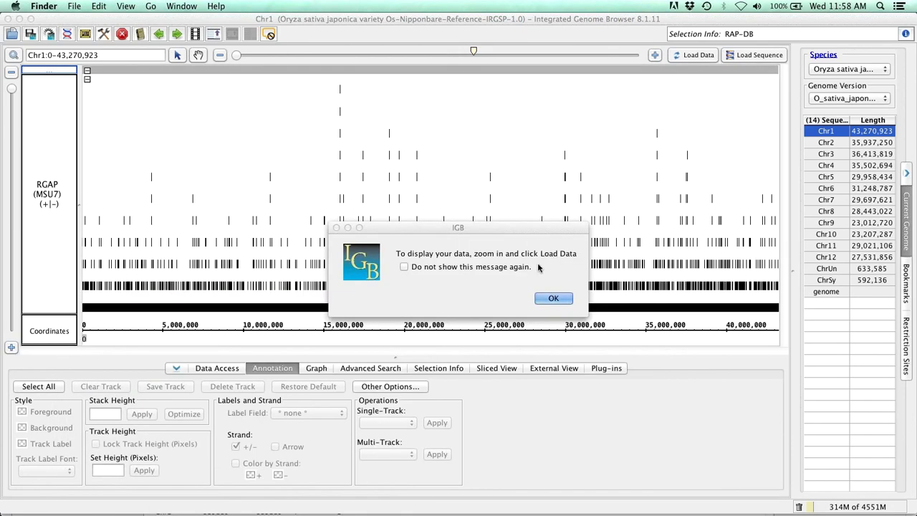
{"action": "left_click", "coordinate": [553, 298]}
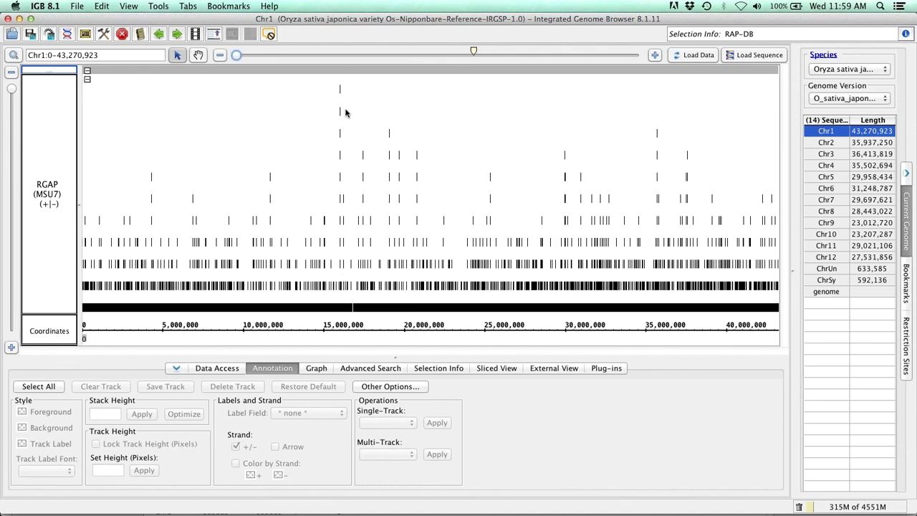
Load the read alignments for region Chr1:11,811,996-11,815,972 and select the accepted_hits BAM track.
{"action": "left_click_drag", "start_coordinate": [238, 56], "coordinate": [495, 64]}
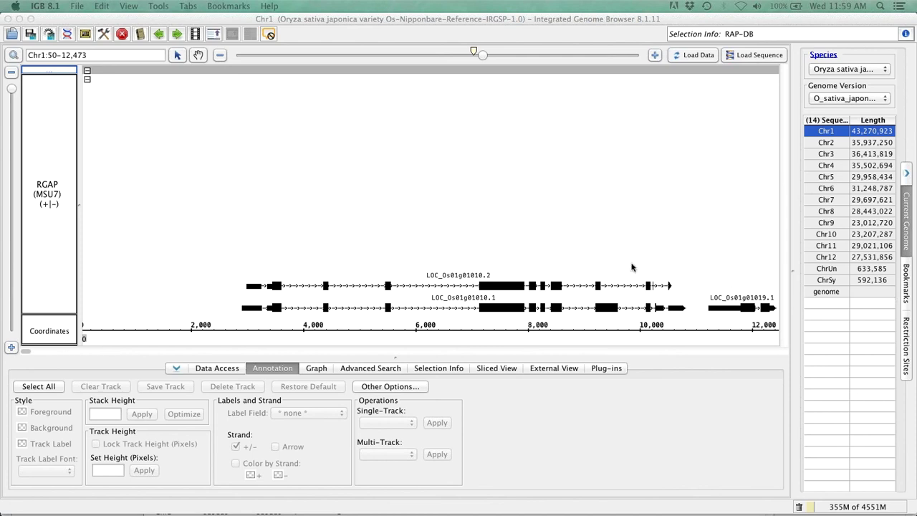
{"action": "left_click", "coordinate": [87, 56]}
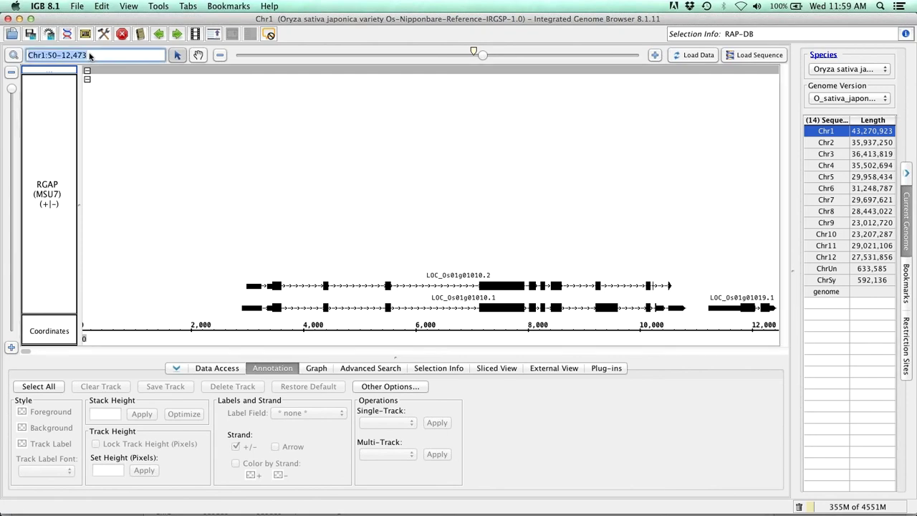
{"action": "right_click", "coordinate": [87, 55]}
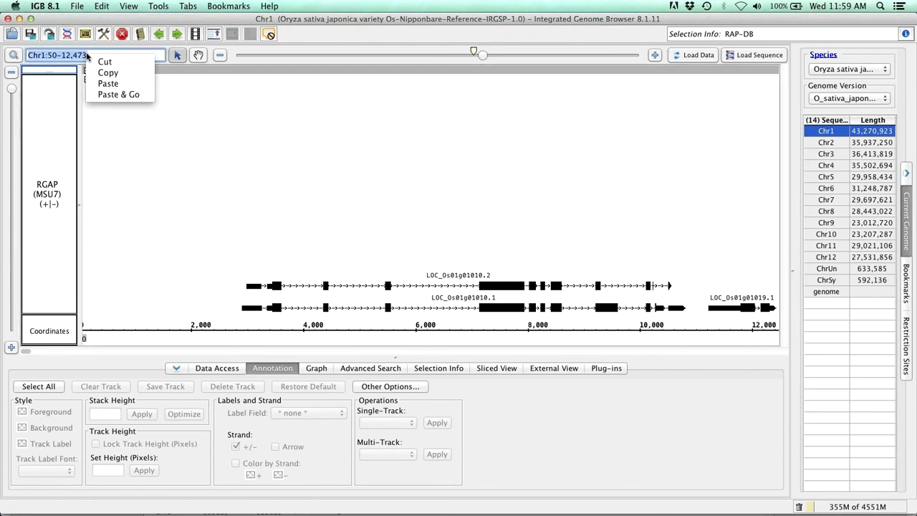
{"action": "left_click", "coordinate": [115, 84]}
{"action": "key", "text": "Return"}
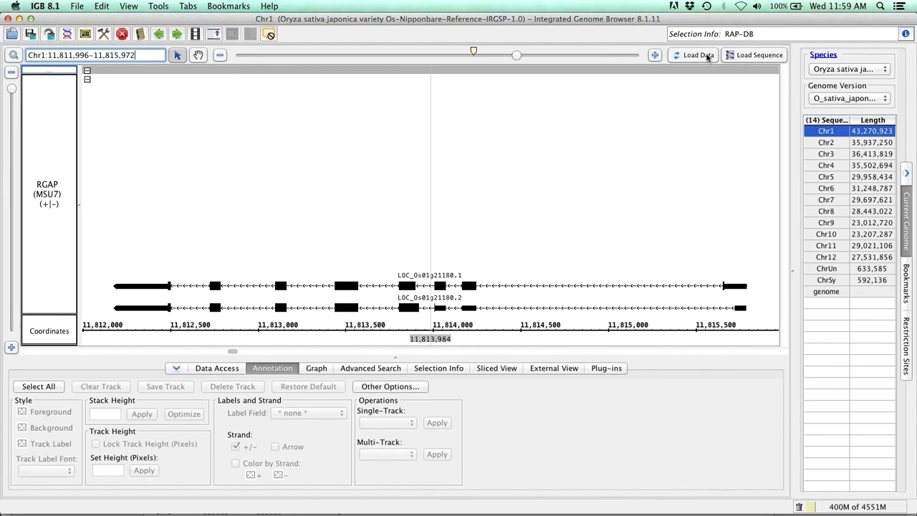
{"action": "left_click", "coordinate": [707, 56]}
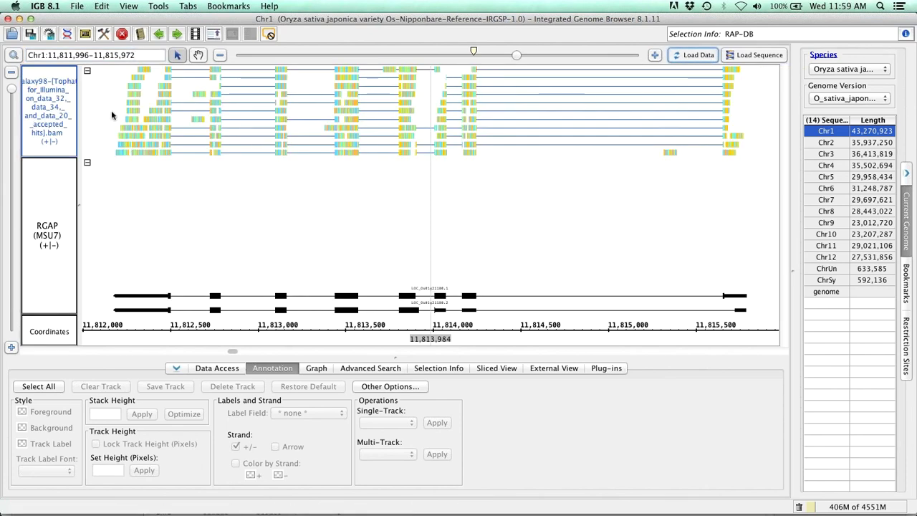
{"action": "left_click", "coordinate": [57, 135]}
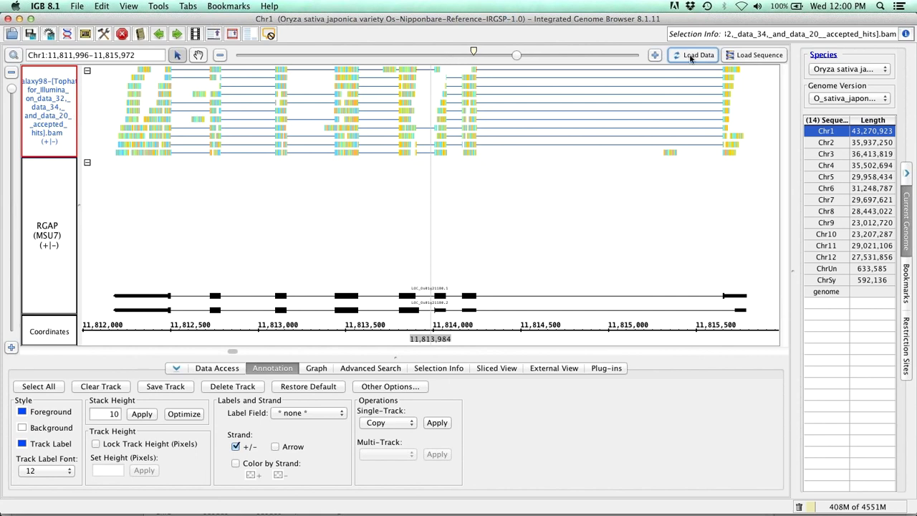
Load the genome sequence for the current region, then apply a stack height of 20 to the Galaxy98 accepted_hits track and optimize it.
{"action": "left_click", "coordinate": [754, 56]}
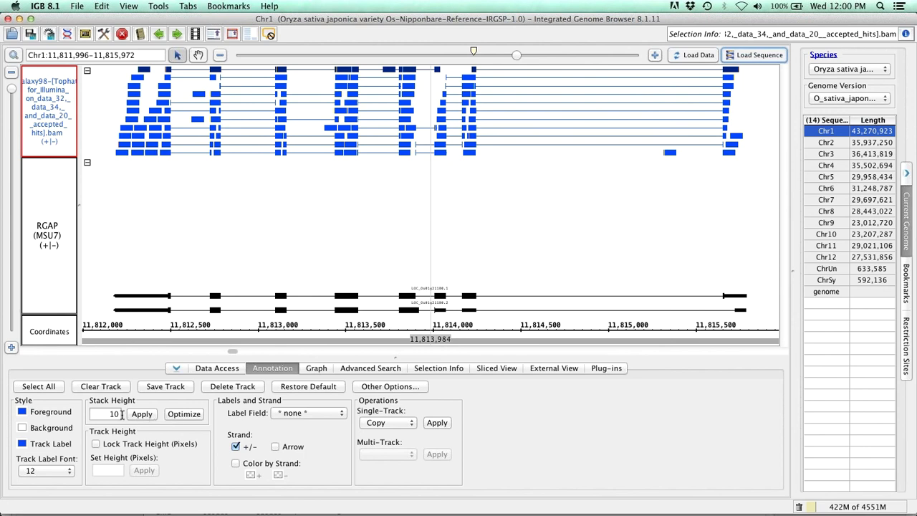
{"action": "double_click", "coordinate": [117, 414]}
{"action": "type", "text": "2"}
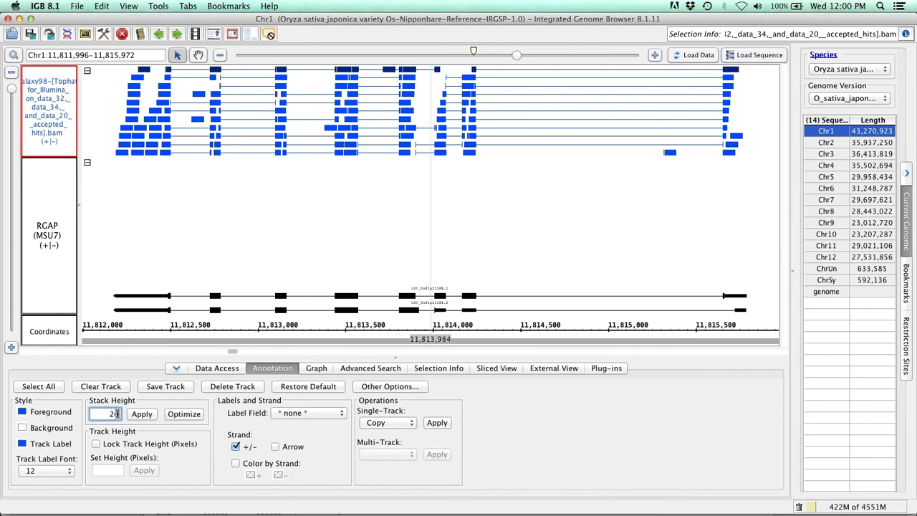
{"action": "left_click", "coordinate": [148, 415]}
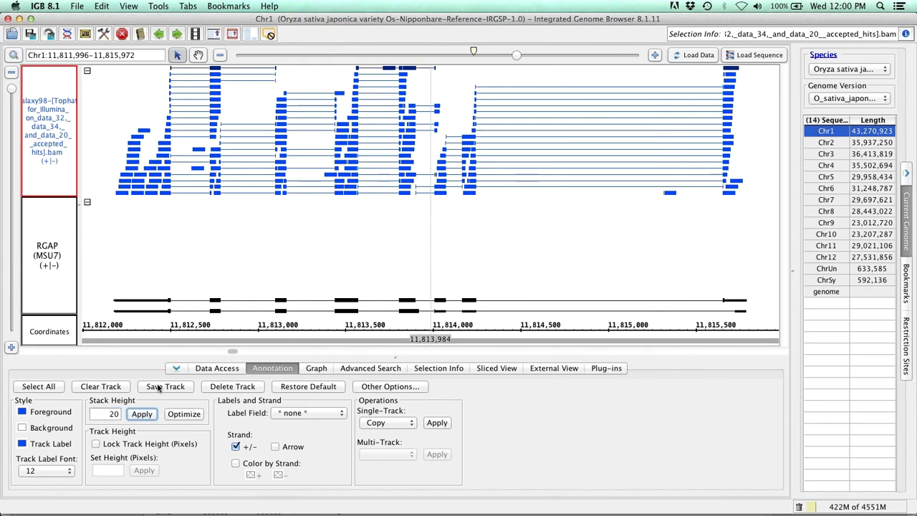
{"action": "left_click", "coordinate": [195, 414]}
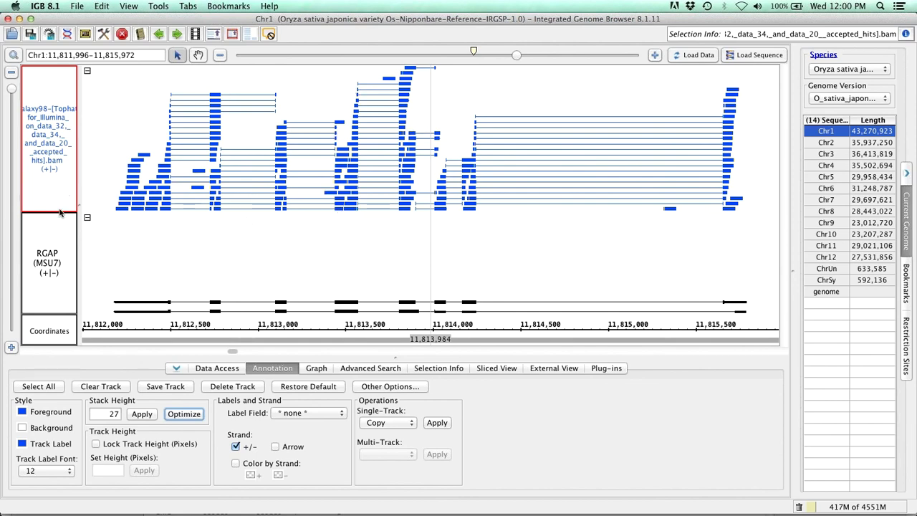
Collapse the RGAP (MSU7) track and create a Depth Graph (All) from the Galaxy98 accepted_hits BAM track.
{"action": "left_click", "coordinate": [87, 218]}
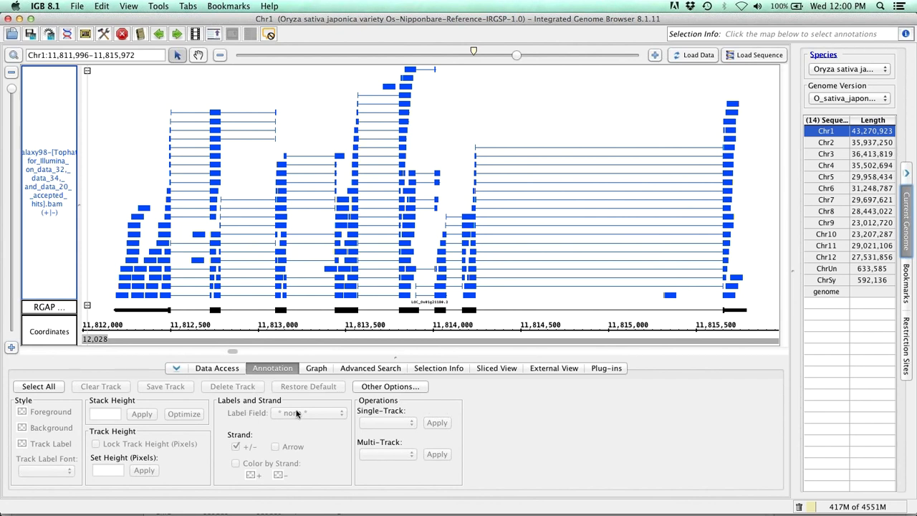
{"action": "left_click", "coordinate": [60, 246]}
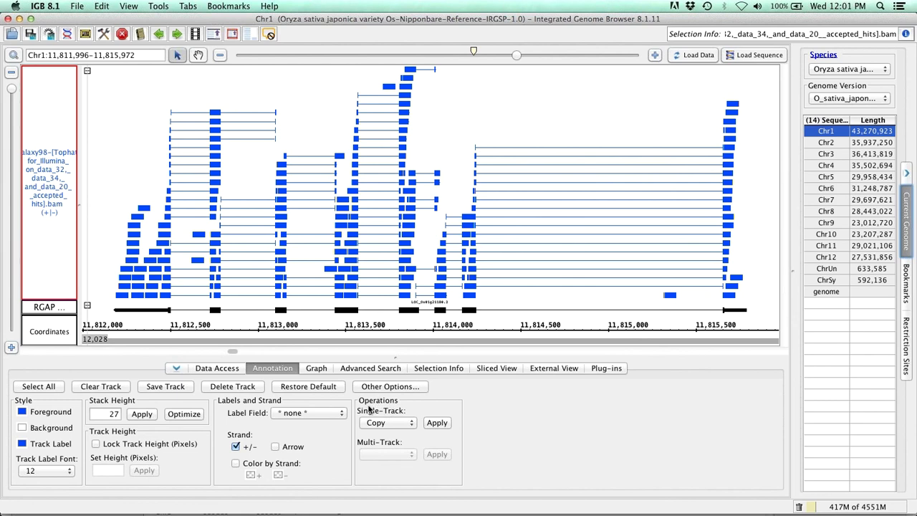
{"action": "left_click", "coordinate": [408, 422]}
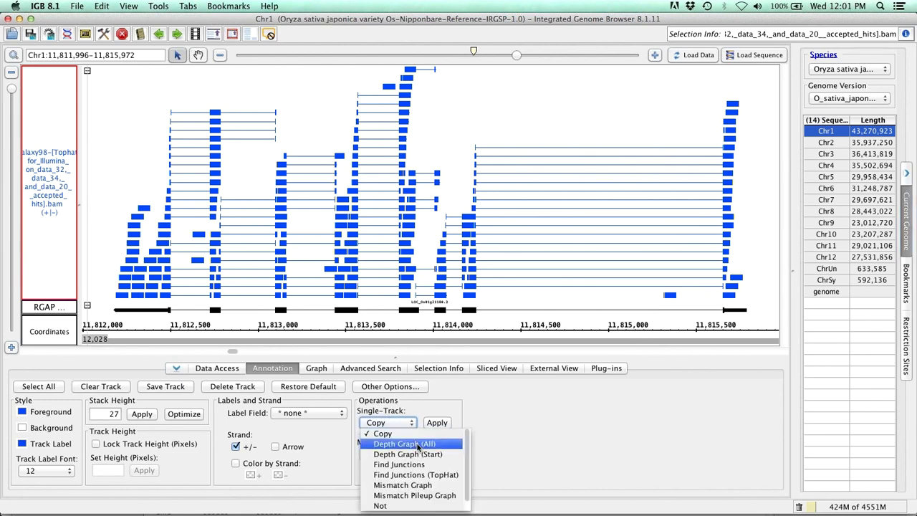
{"action": "left_click", "coordinate": [422, 445]}
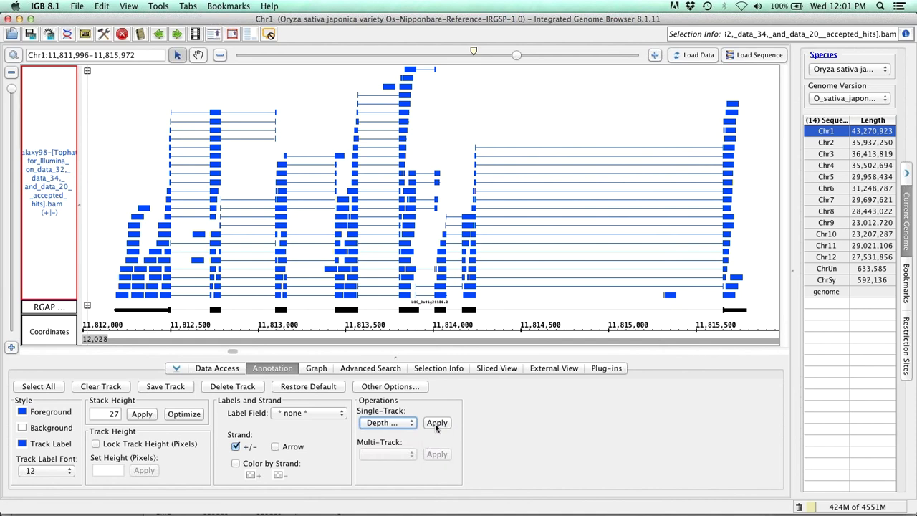
{"action": "left_click", "coordinate": [436, 423]}
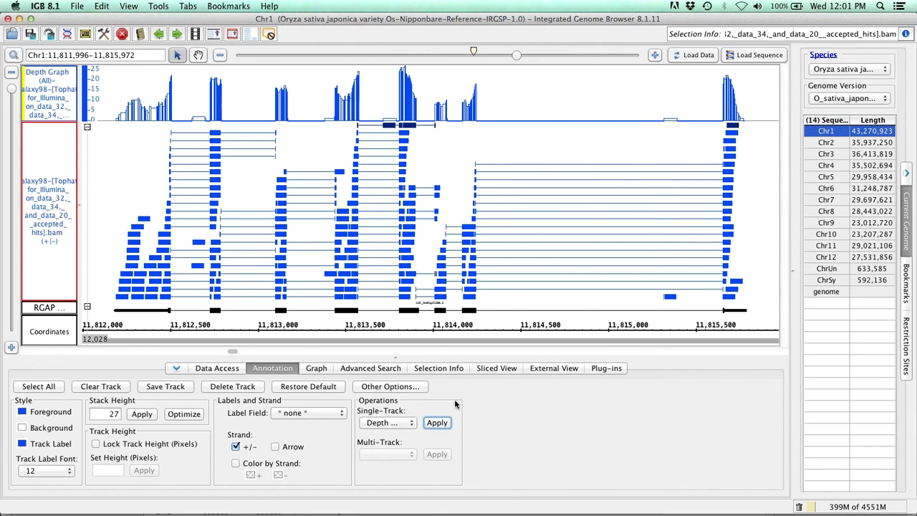
Run Find Junctions on the Galaxy98 accepted_hits track and collapse the read alignments track.
{"action": "left_click", "coordinate": [399, 422]}
{"action": "left_click", "coordinate": [413, 444]}
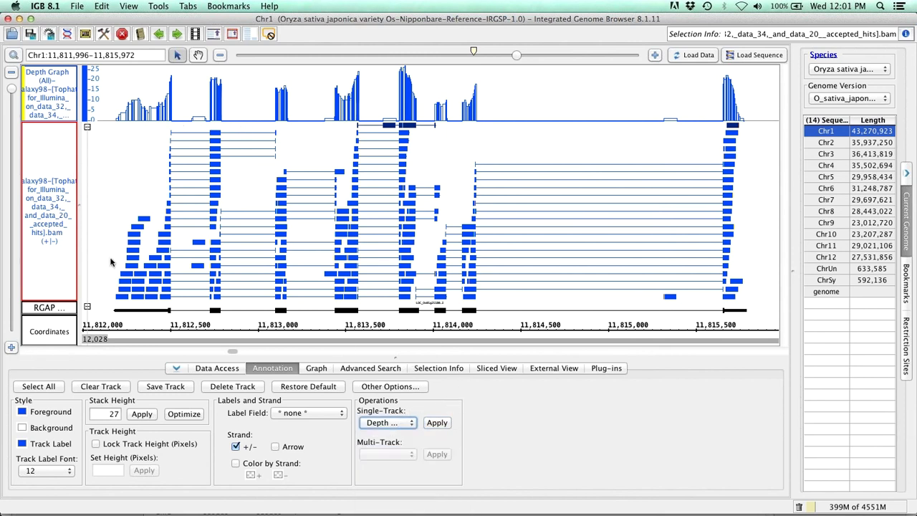
{"action": "left_click", "coordinate": [407, 424]}
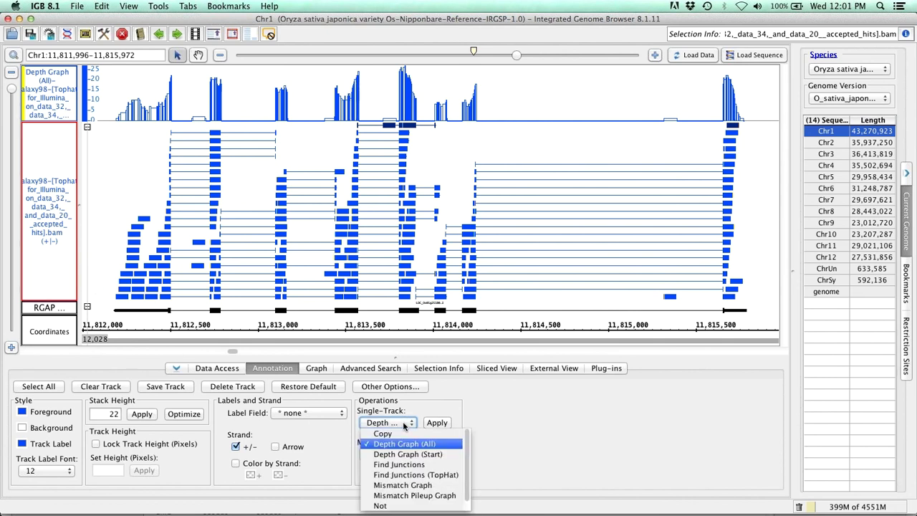
{"action": "left_click", "coordinate": [420, 461]}
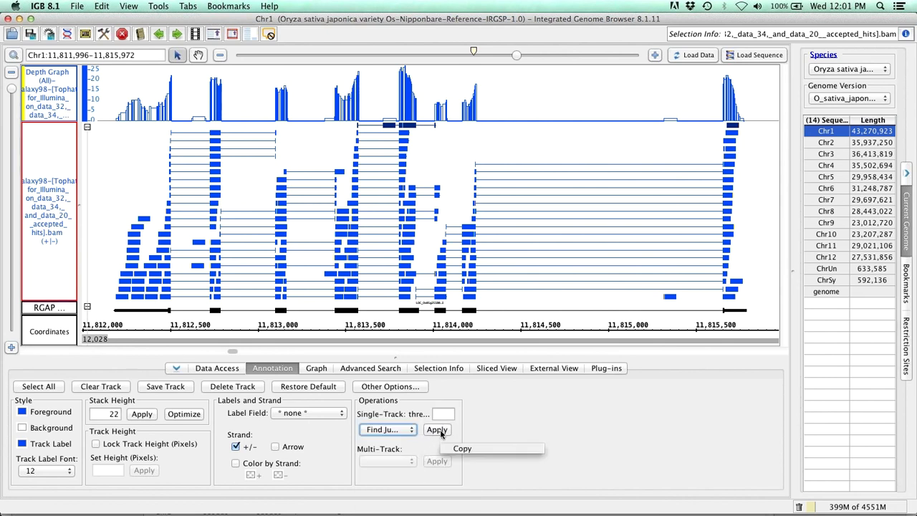
{"action": "left_click", "coordinate": [440, 431]}
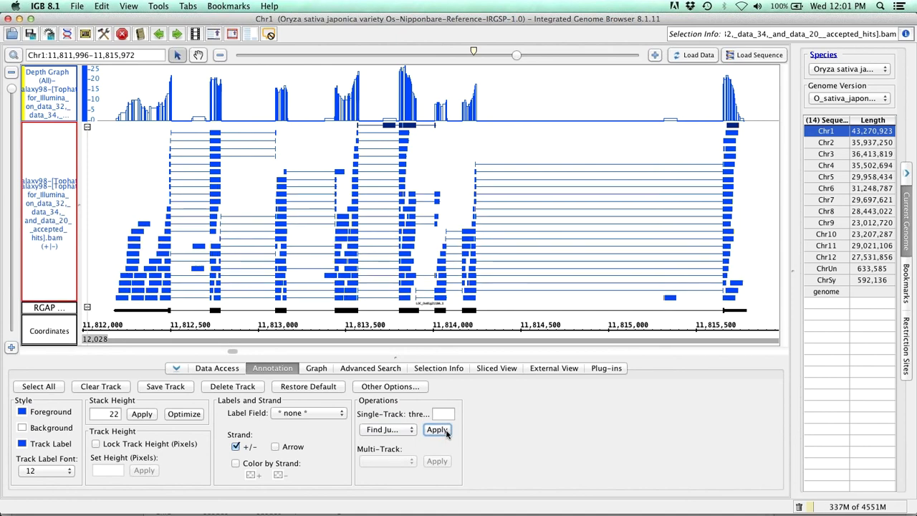
{"action": "left_click", "coordinate": [87, 136]}
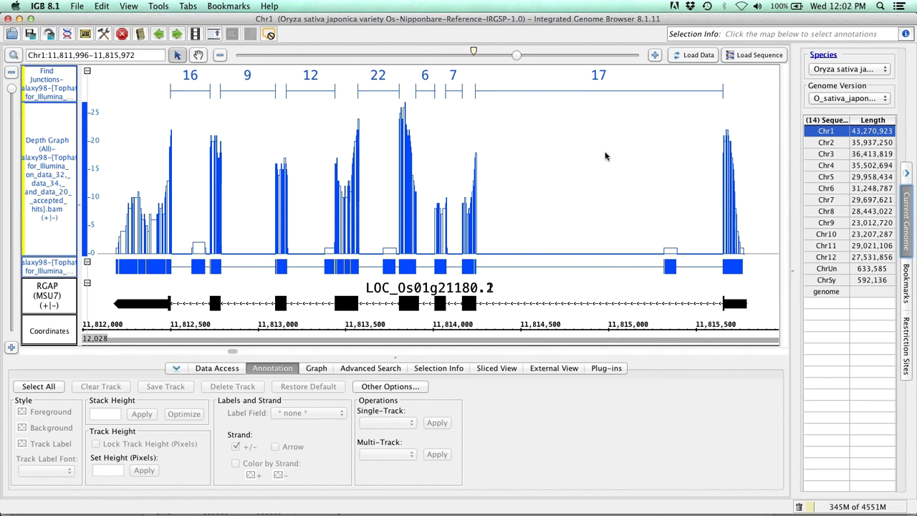
Delete the Depth Graph (All) and Find Junctions tracks, removing both entire data sets.
{"action": "right_click", "coordinate": [62, 174]}
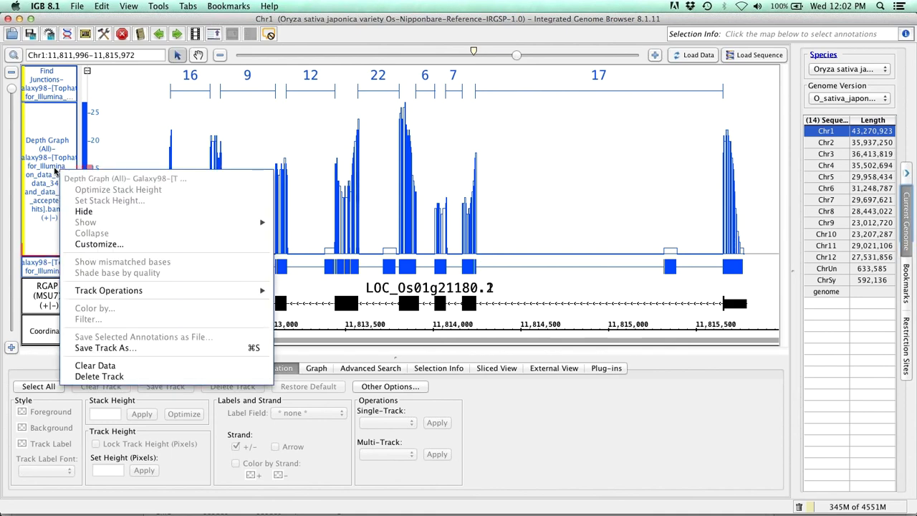
{"action": "left_click", "coordinate": [99, 376]}
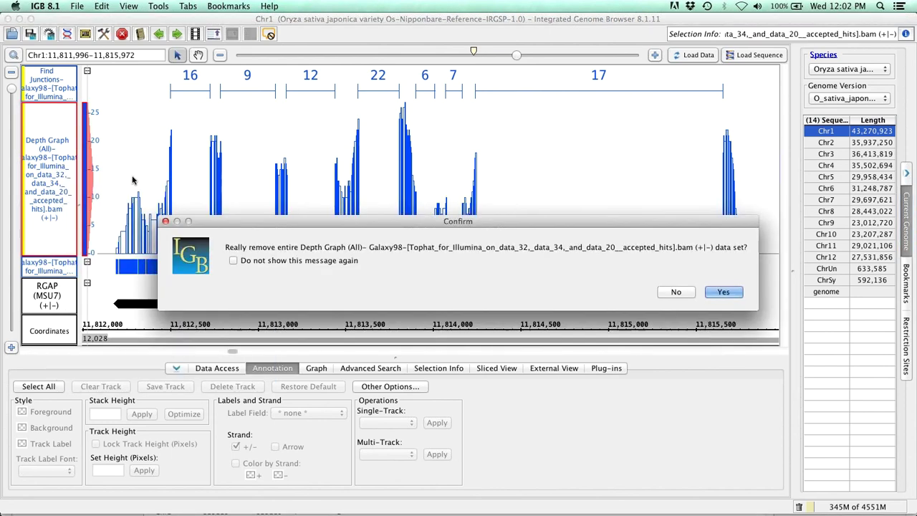
{"action": "left_click", "coordinate": [724, 293]}
{"action": "right_click", "coordinate": [52, 127]}
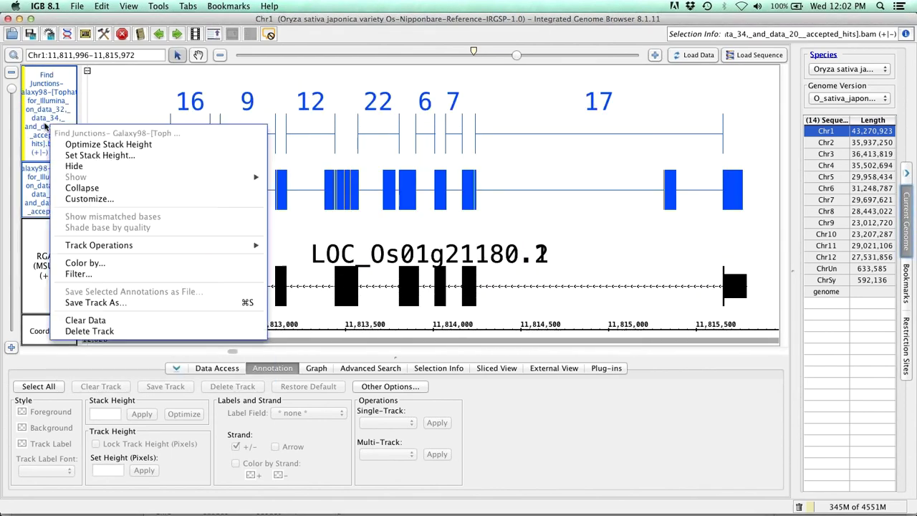
{"action": "left_click", "coordinate": [89, 331]}
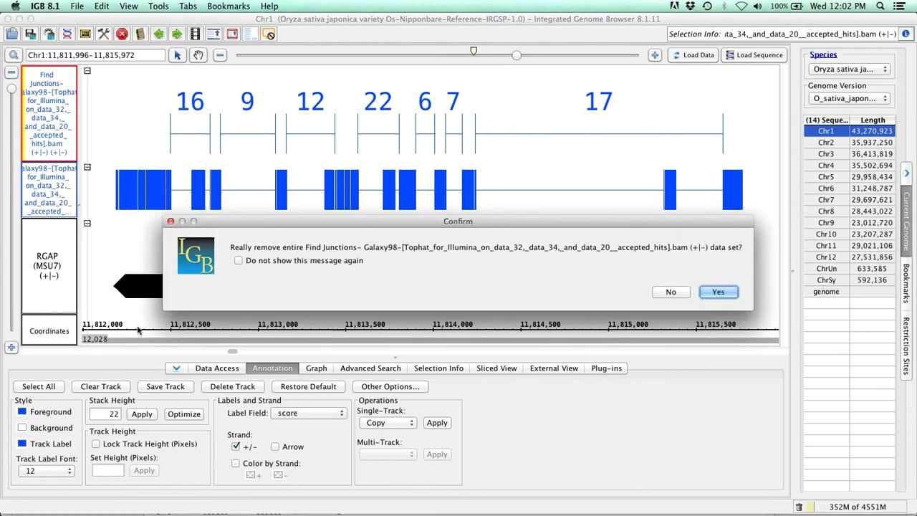
{"action": "left_click", "coordinate": [719, 292]}
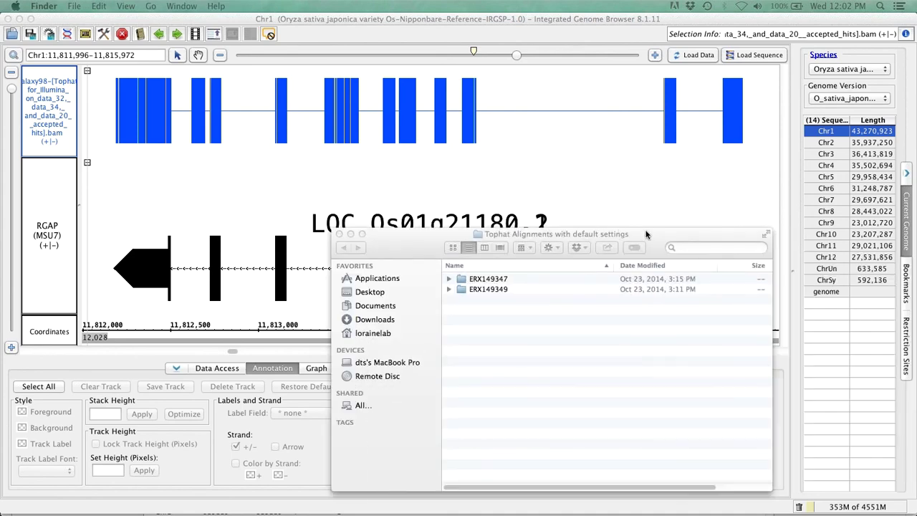
Add the Galaxy48 Tophat accepted_hits .bam file from the default-settings ERX149347 folder to the genome view.
{"action": "left_click_drag", "start_coordinate": [648, 235], "coordinate": [598, 205]}
{"action": "double_click", "coordinate": [456, 249]}
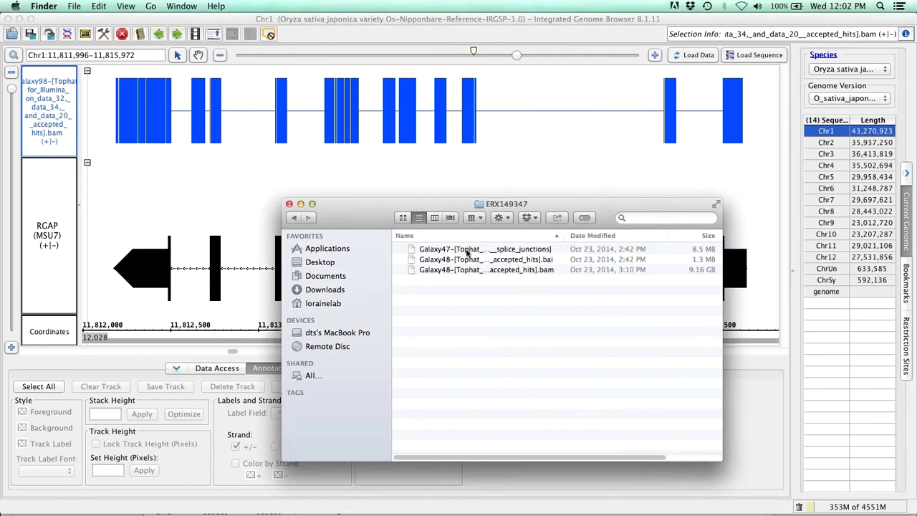
{"action": "left_click_drag", "start_coordinate": [538, 272], "coordinate": [466, 168]}
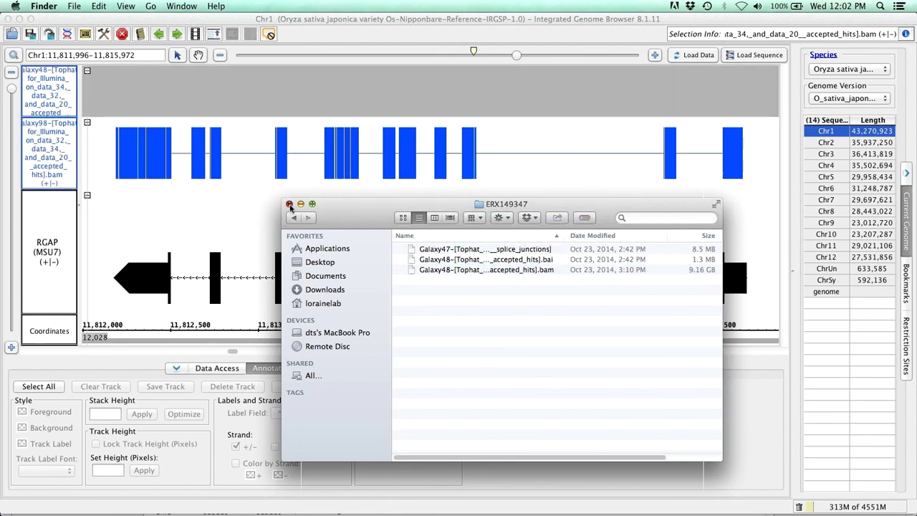
{"action": "left_click", "coordinate": [289, 205]}
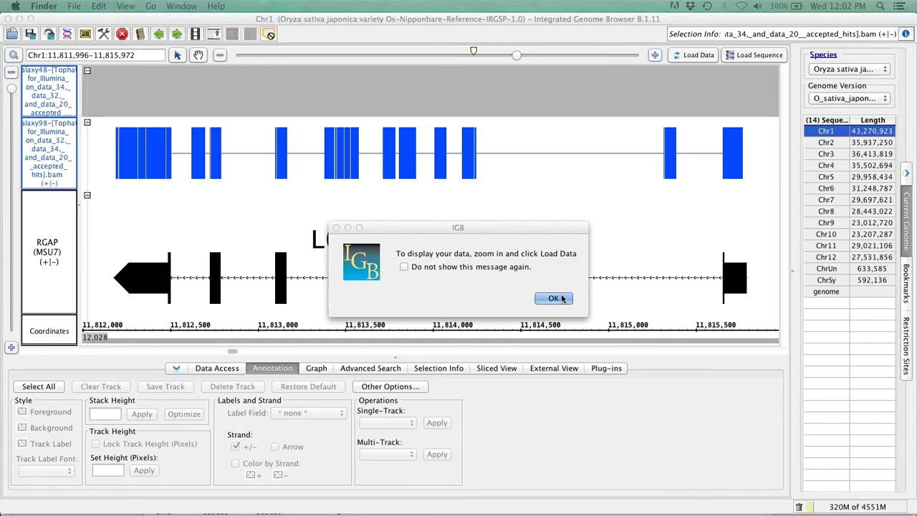
{"action": "left_click", "coordinate": [555, 299]}
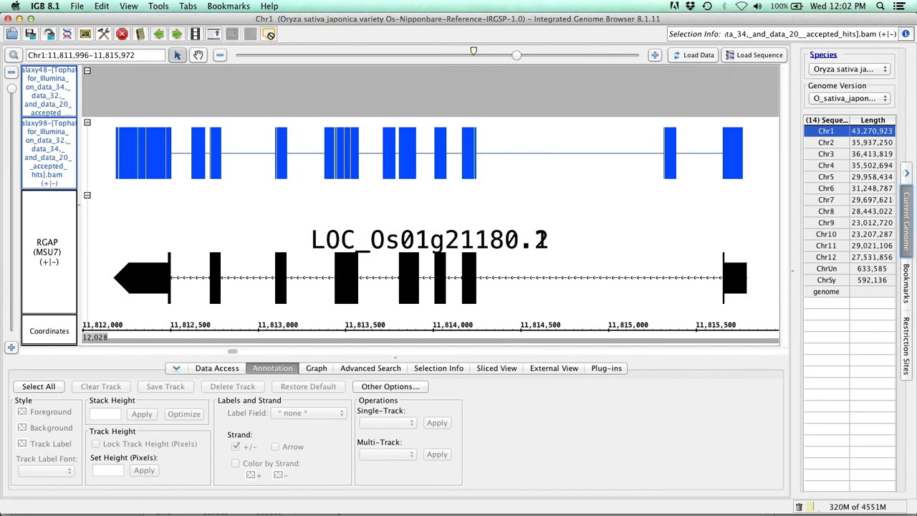
Go to region Chr1:2,862,837-2,881,999, load its read alignments and expand the Galaxy98 accepted_hits track.
{"action": "left_click", "coordinate": [86, 56]}
{"action": "type", "text": "Chr1:2,862,837-2,881,999"}
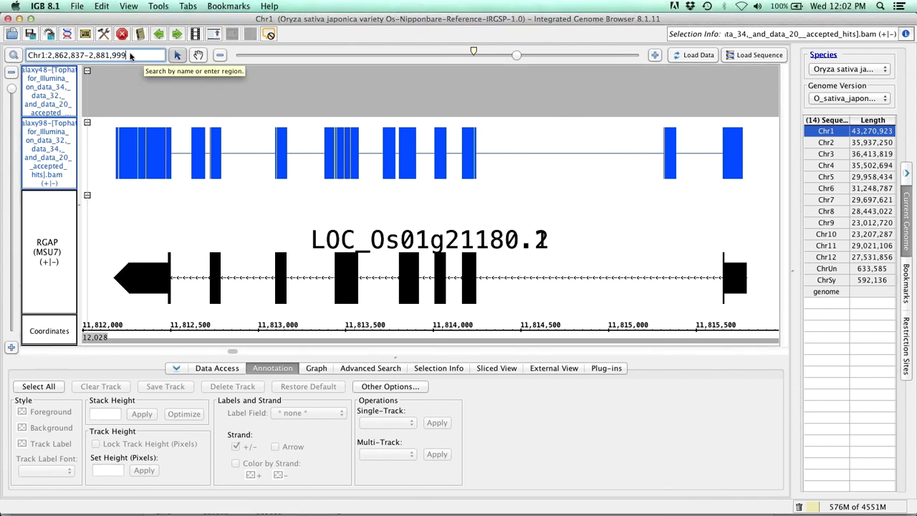
{"action": "key", "text": "Return"}
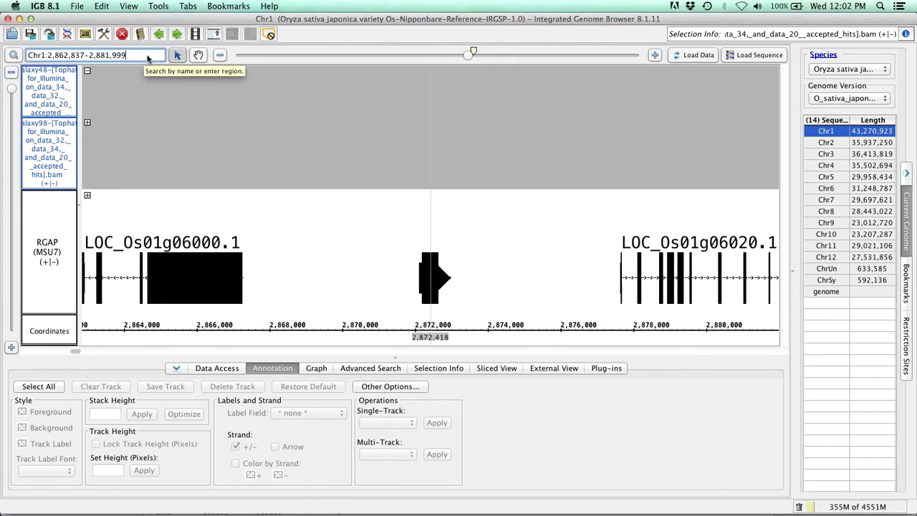
{"action": "left_click", "coordinate": [692, 56]}
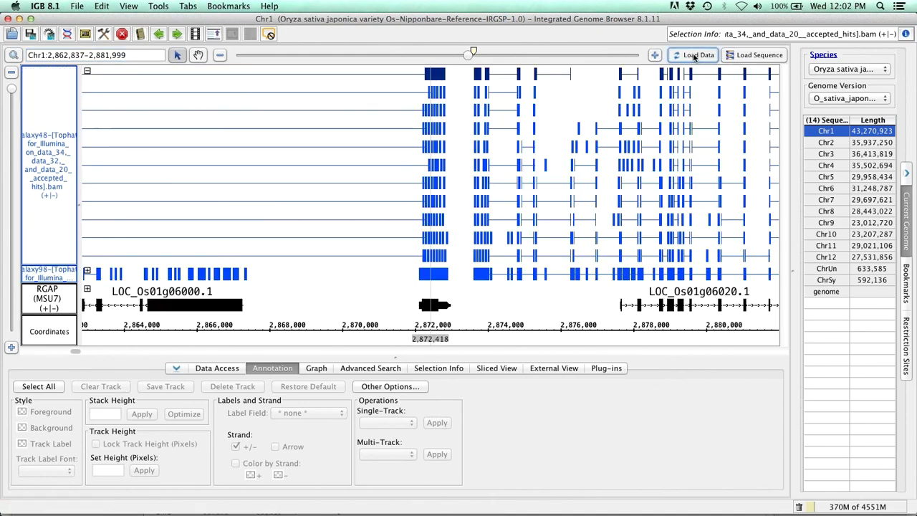
{"action": "left_click", "coordinate": [87, 273]}
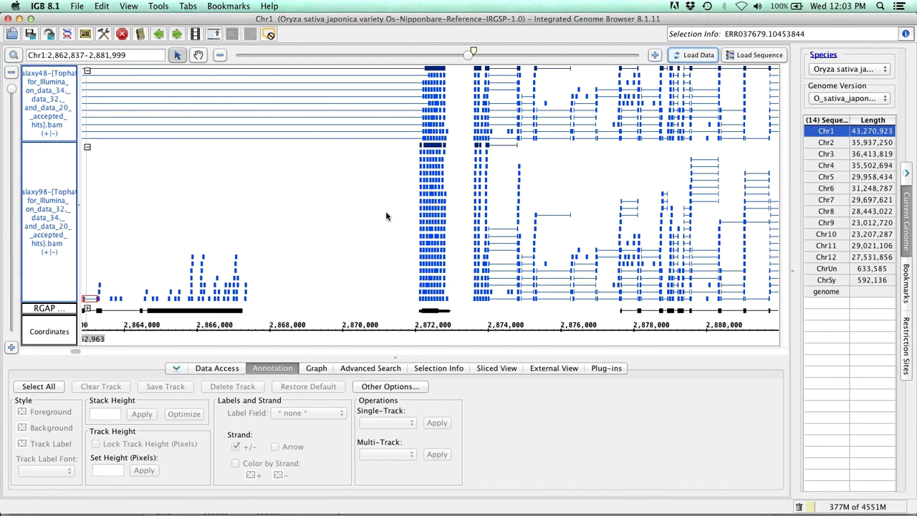
Follow the Galaxy48 spliced reads upstream along Chr1 to about 2,824,450 and back, comparing their intron lengths with the Galaxy98 reads.
{"action": "scroll", "coordinate": [360, 204], "scroll_direction": "left", "scroll_amount": 5}
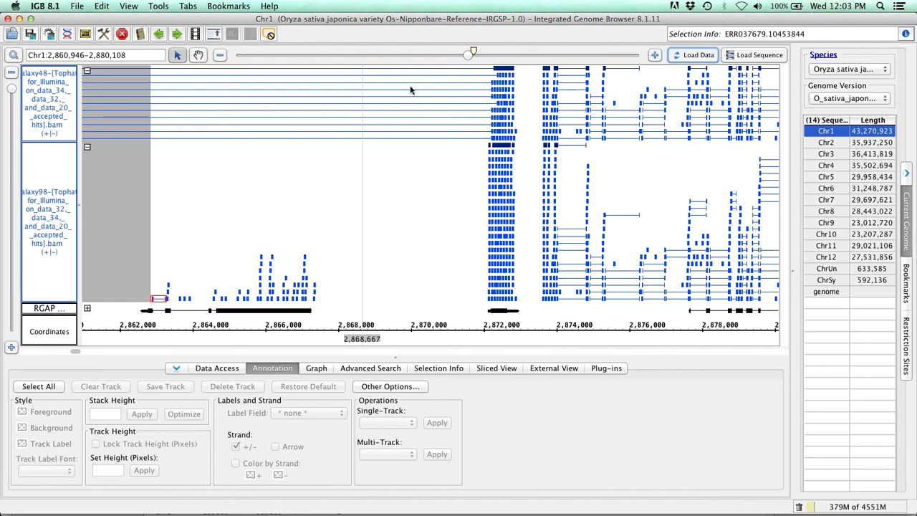
{"action": "left_click_drag", "start_coordinate": [361, 166], "coordinate": [630, 144]}
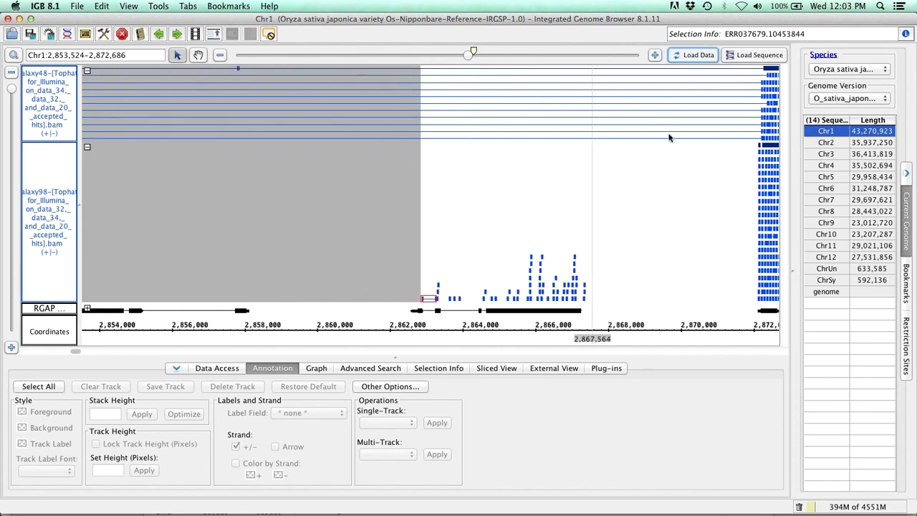
{"action": "left_click_drag", "start_coordinate": [255, 176], "coordinate": [526, 166]}
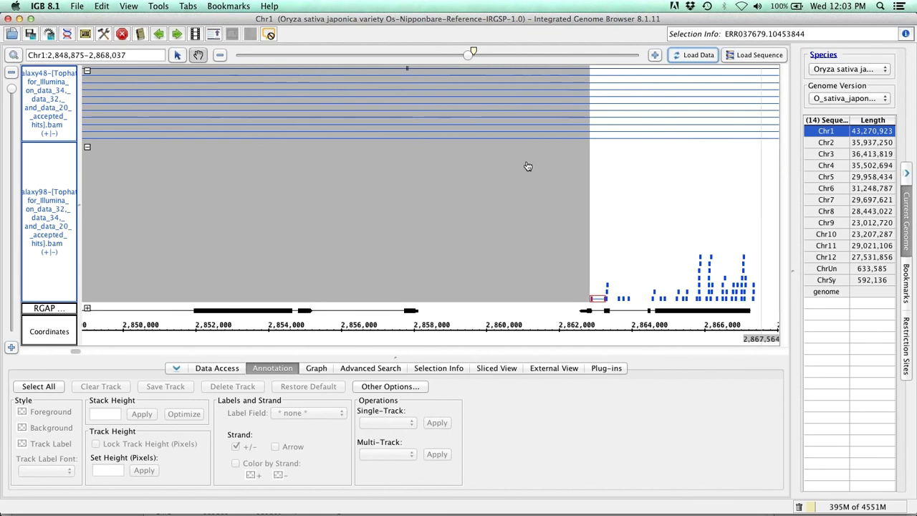
{"action": "left_click_drag", "start_coordinate": [143, 163], "coordinate": [652, 192]}
{"action": "left_click_drag", "start_coordinate": [161, 192], "coordinate": [480, 193]}
{"action": "left_click_drag", "start_coordinate": [176, 172], "coordinate": [418, 149]}
{"action": "left_click_drag", "start_coordinate": [612, 196], "coordinate": [289, 231]}
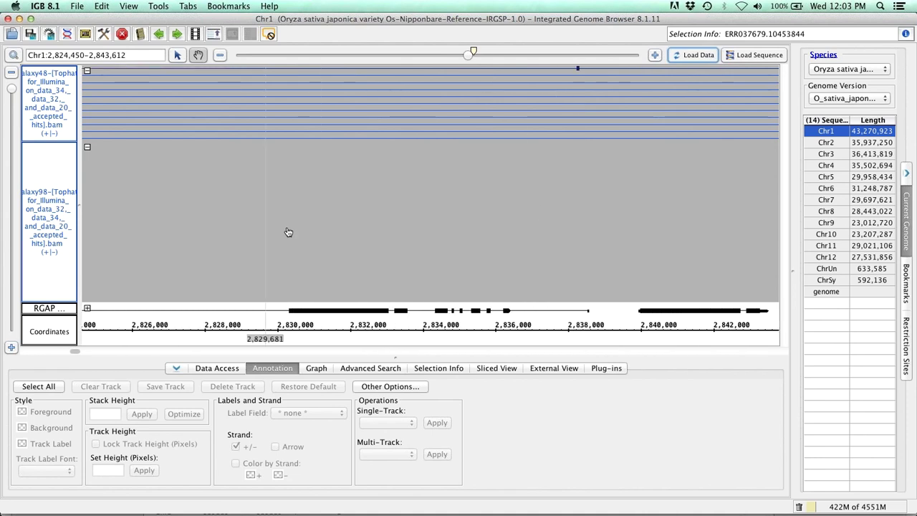
{"action": "left_click_drag", "start_coordinate": [522, 227], "coordinate": [247, 228]}
{"action": "left_click_drag", "start_coordinate": [676, 221], "coordinate": [350, 216]}
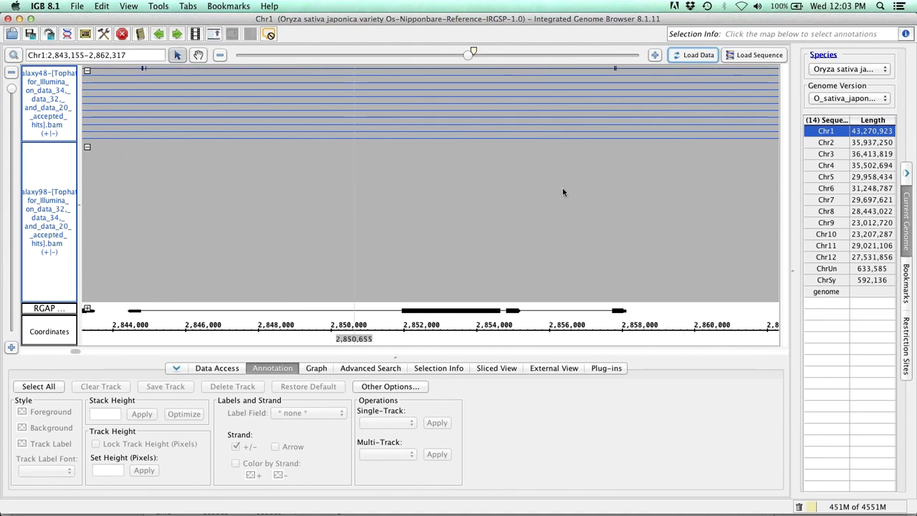
{"action": "left_click_drag", "start_coordinate": [277, 200], "coordinate": [403, 200]}
{"action": "left_click_drag", "start_coordinate": [674, 225], "coordinate": [236, 218]}
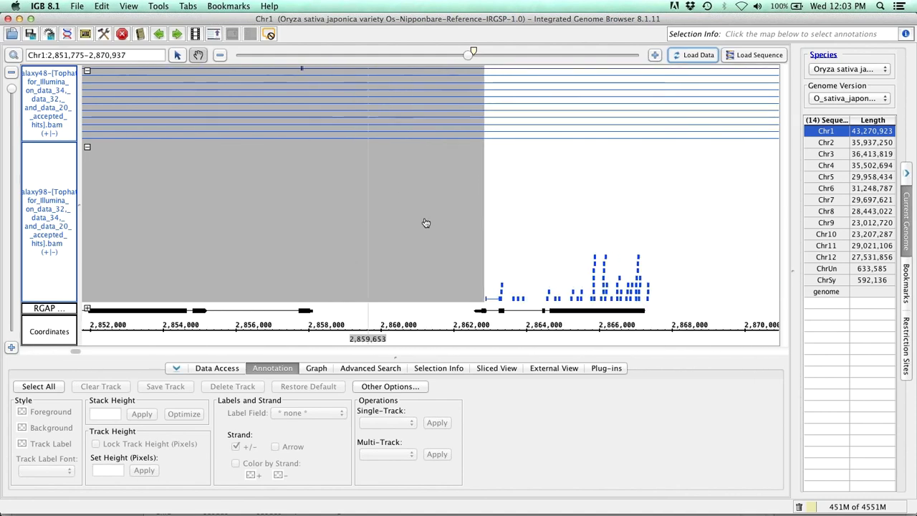
{"action": "left_click_drag", "start_coordinate": [702, 215], "coordinate": [313, 210]}
{"action": "left_click", "coordinate": [313, 211]}
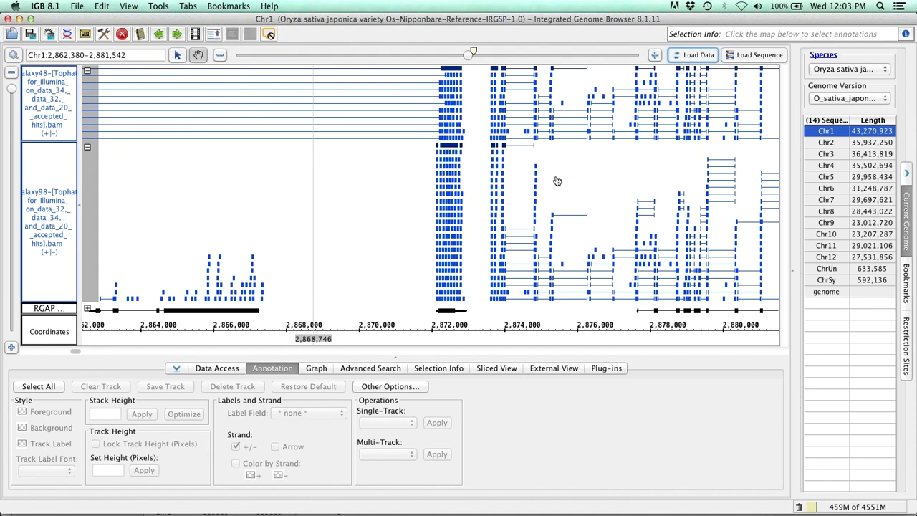
{"action": "scroll", "coordinate": [551, 180], "scroll_direction": "right", "scroll_amount": 3}
{"action": "scroll", "coordinate": [559, 185], "scroll_direction": "left", "scroll_amount": 2}
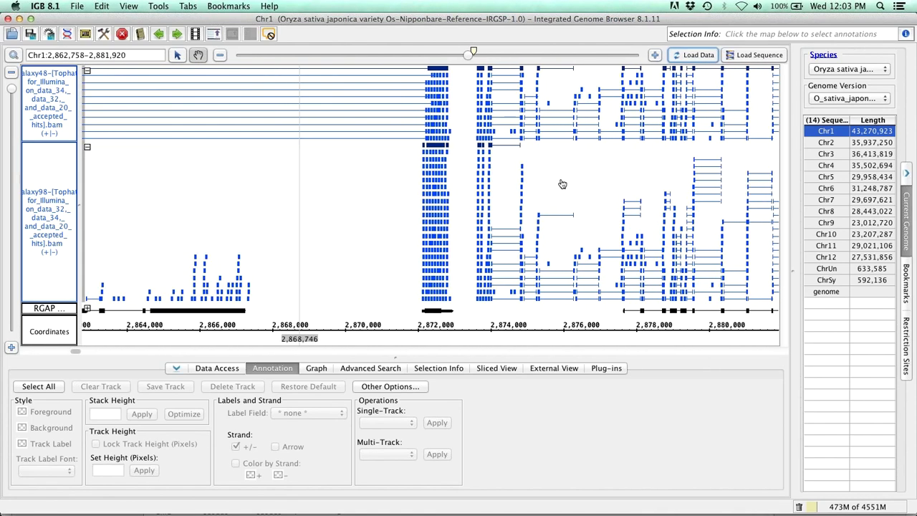
{"action": "left_click", "coordinate": [560, 184]}
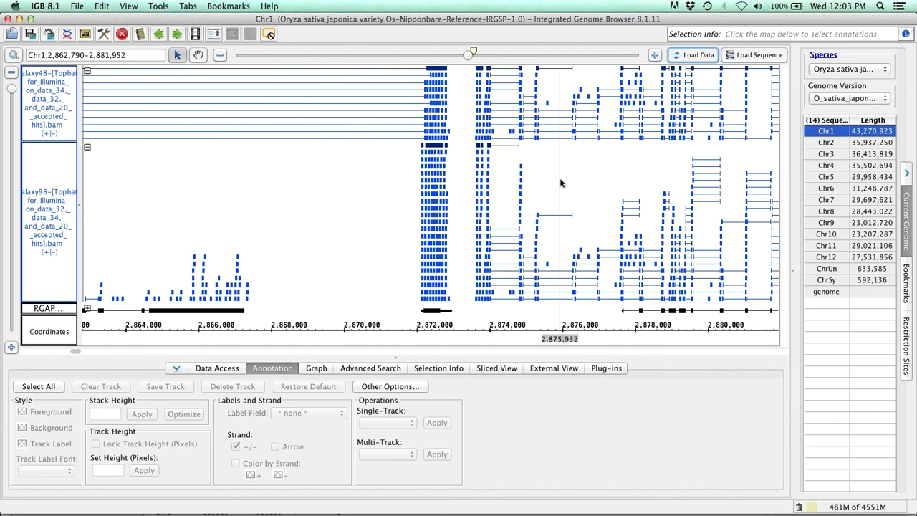